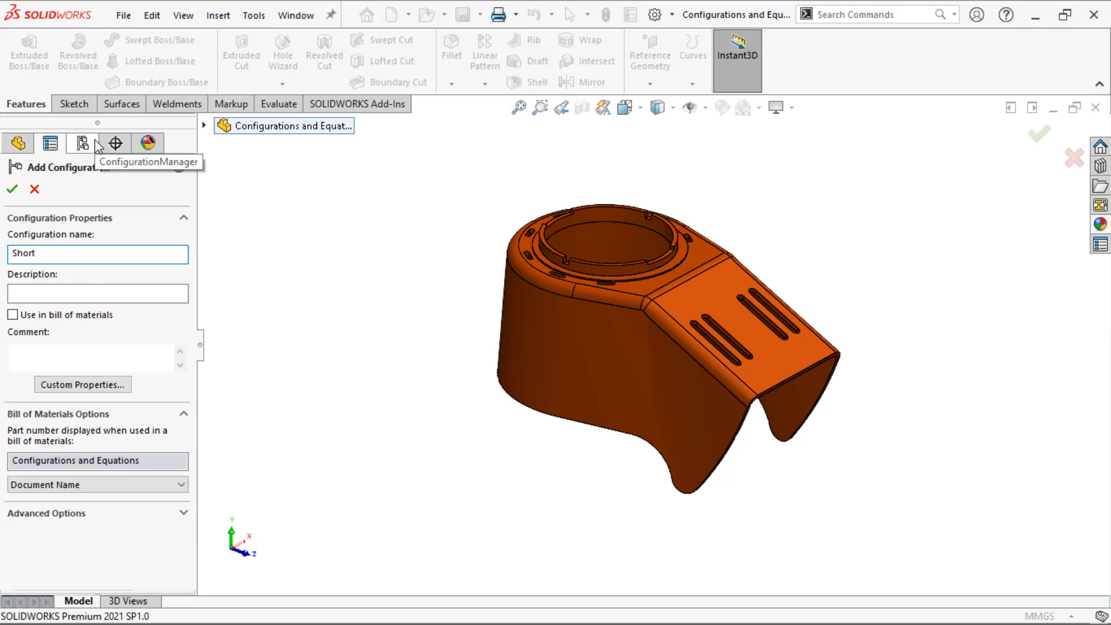
# - Finish adding the new configuration named Short
pyautogui.press('Return')
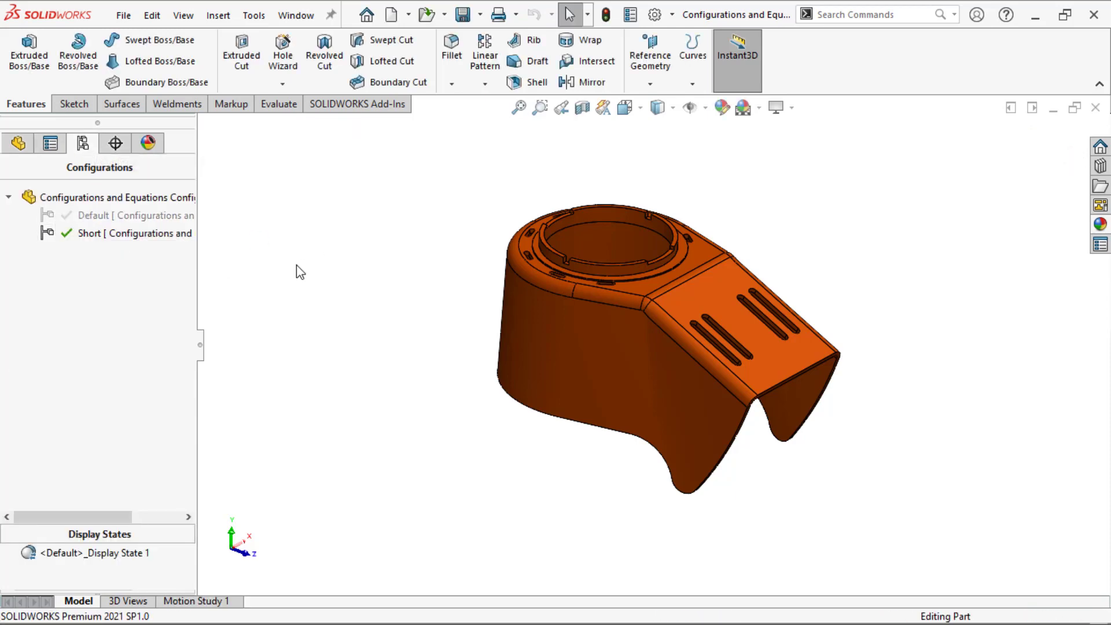
# - Set the diameter of the raised ring around the top opening to 60 mm for this configuration only and rebuild the part
pyautogui.moveTo(405, 313); pyautogui.dragTo(399, 345, button='middle')
pyautogui.scroll(-3, 660, 221)
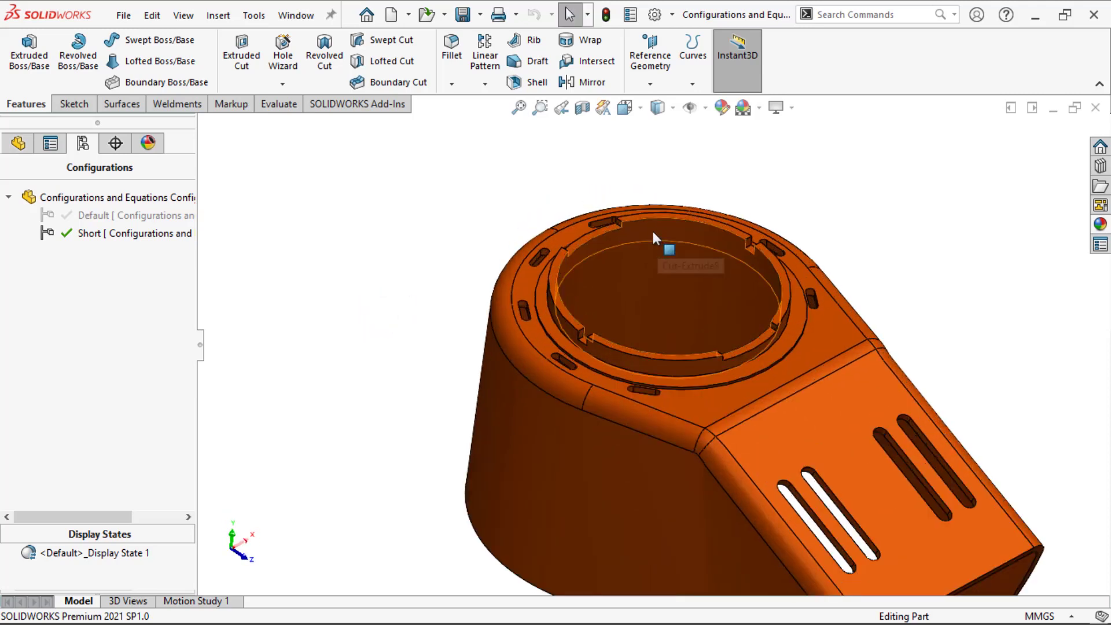
pyautogui.click(651, 231)
pyautogui.scroll(4, 785, 174)
pyautogui.scroll(-3, 781, 176)
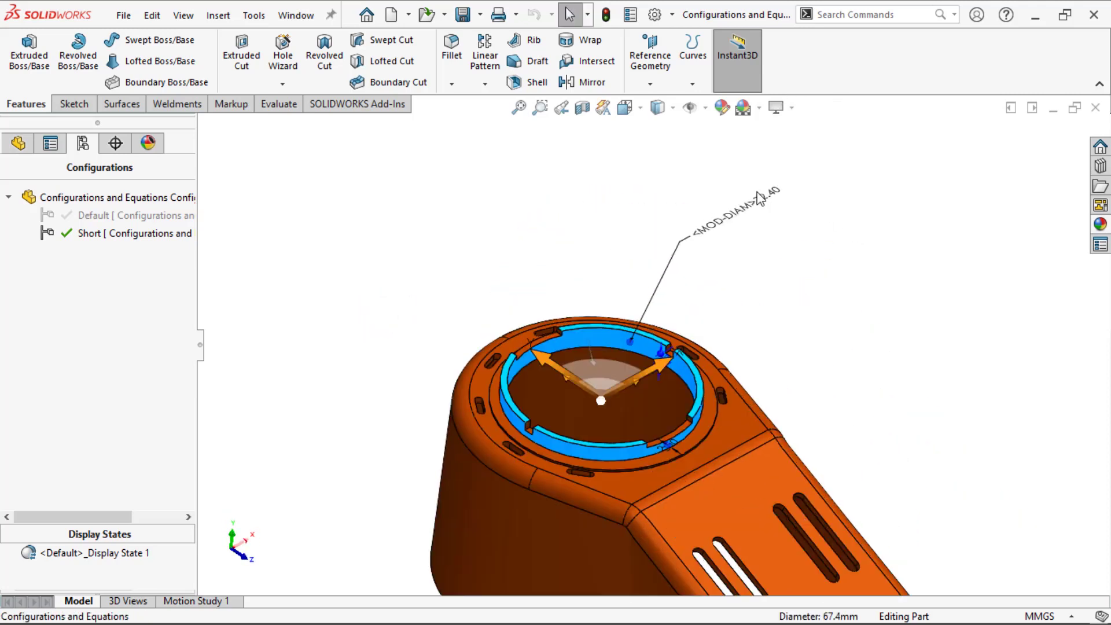
pyautogui.doubleClick(767, 200)
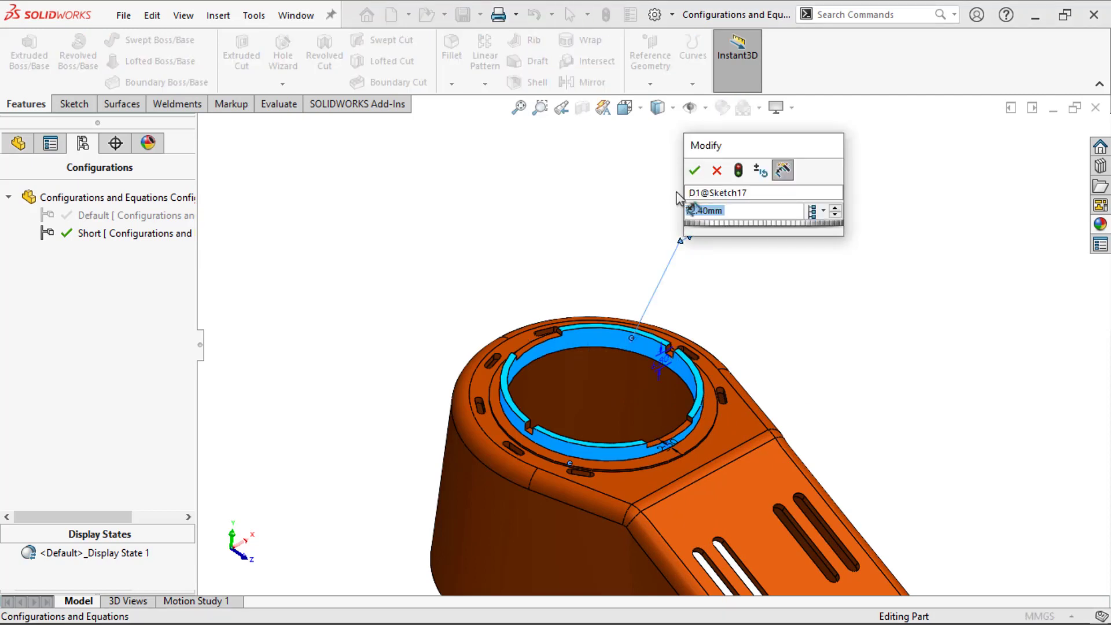
pyautogui.click(820, 213)
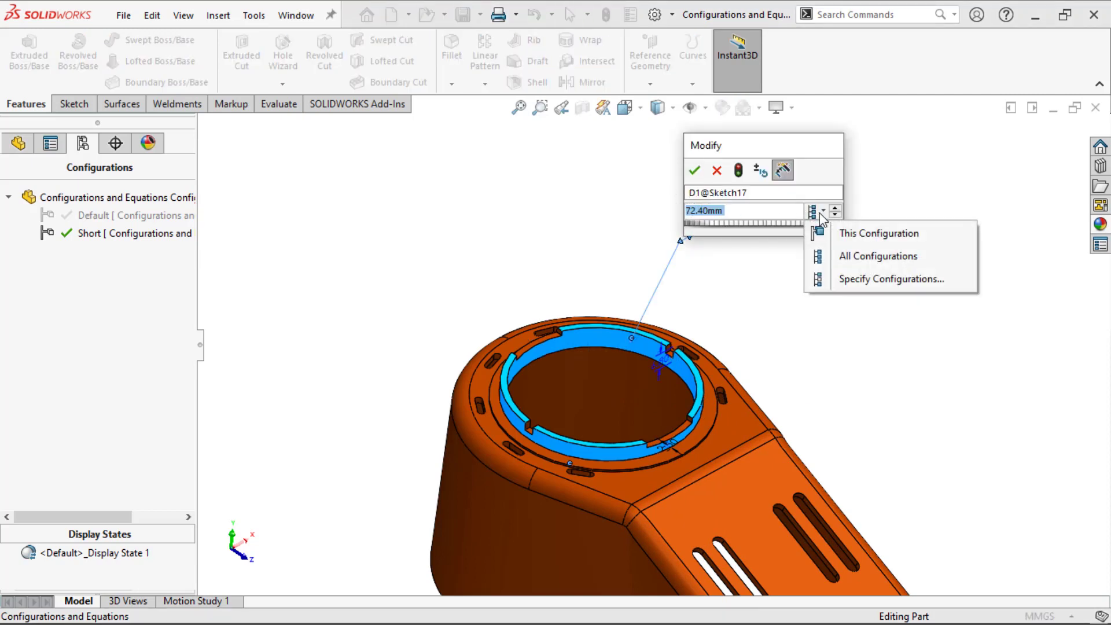
pyautogui.click(835, 231)
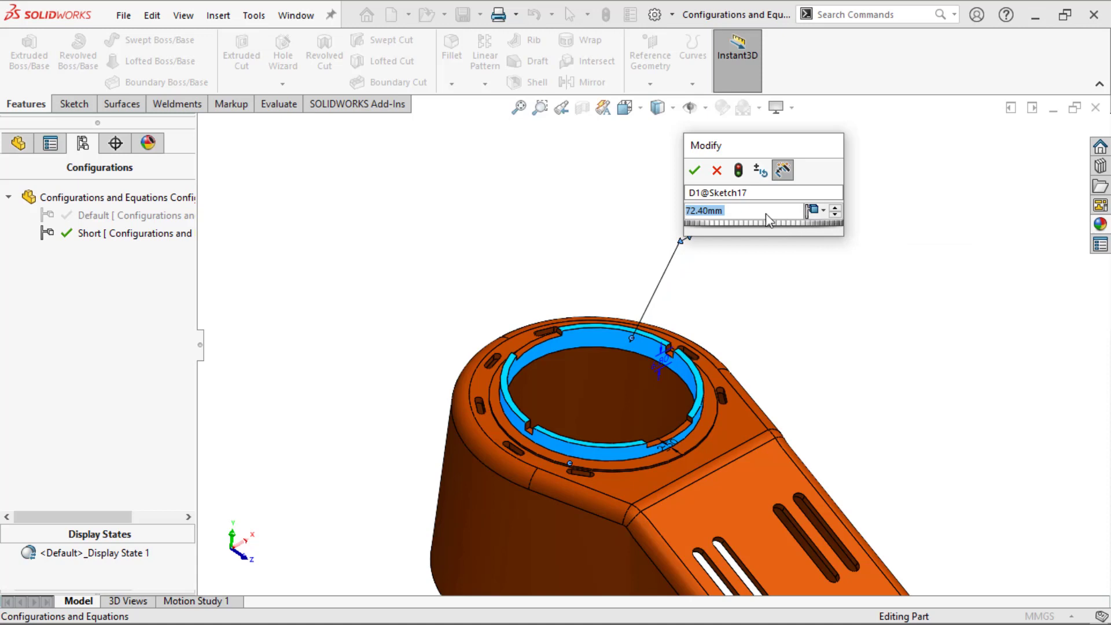
pyautogui.write('60')
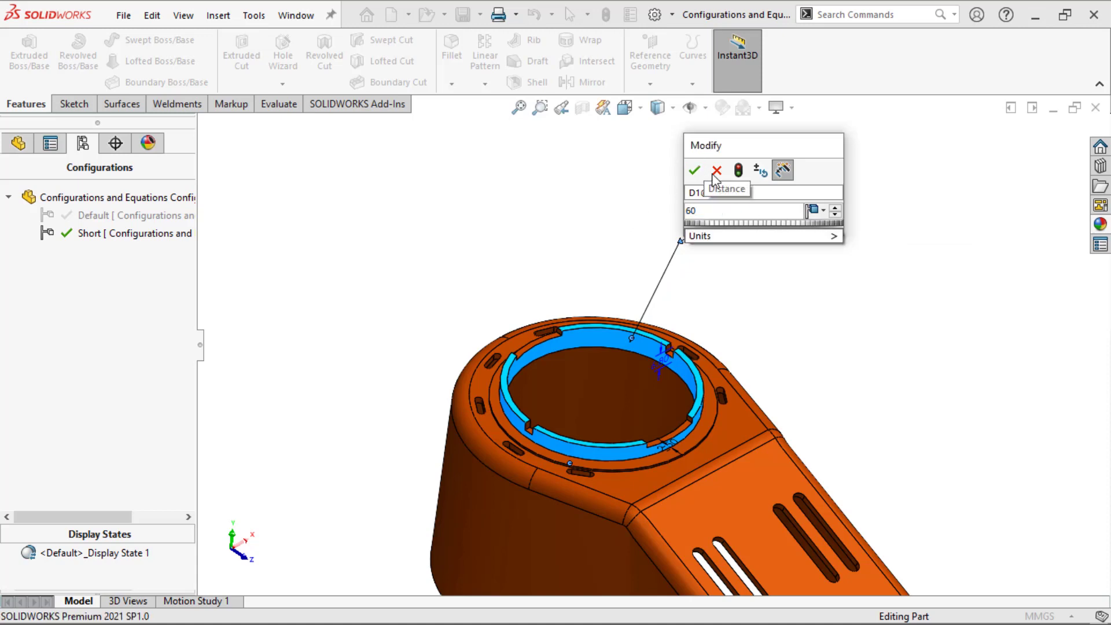
pyautogui.click(741, 175)
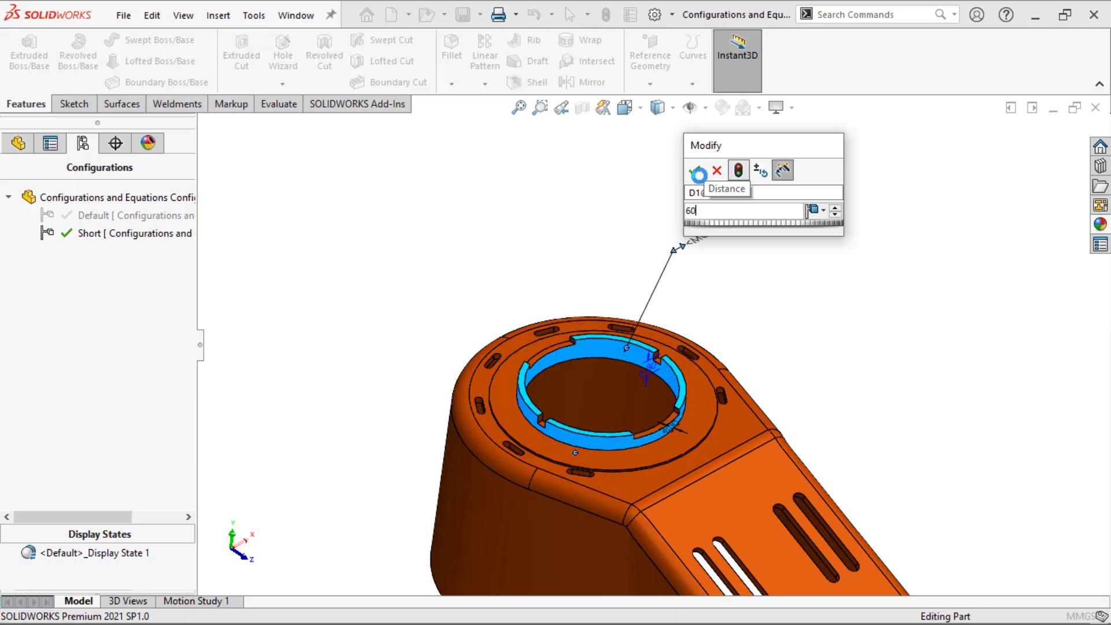
pyautogui.click(698, 172)
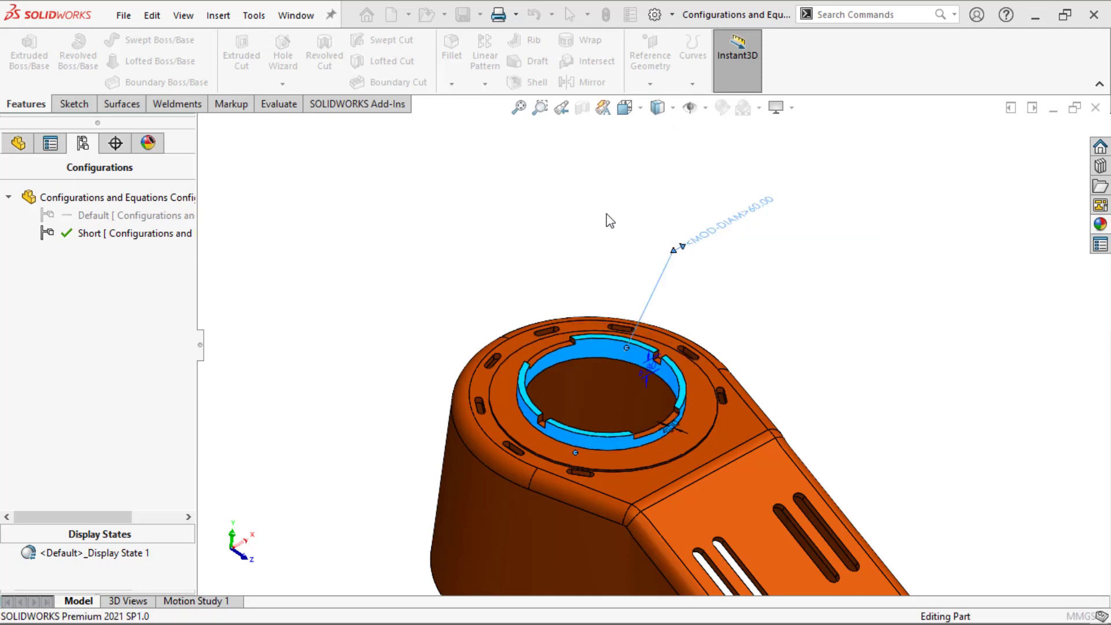
pyautogui.click(583, 224)
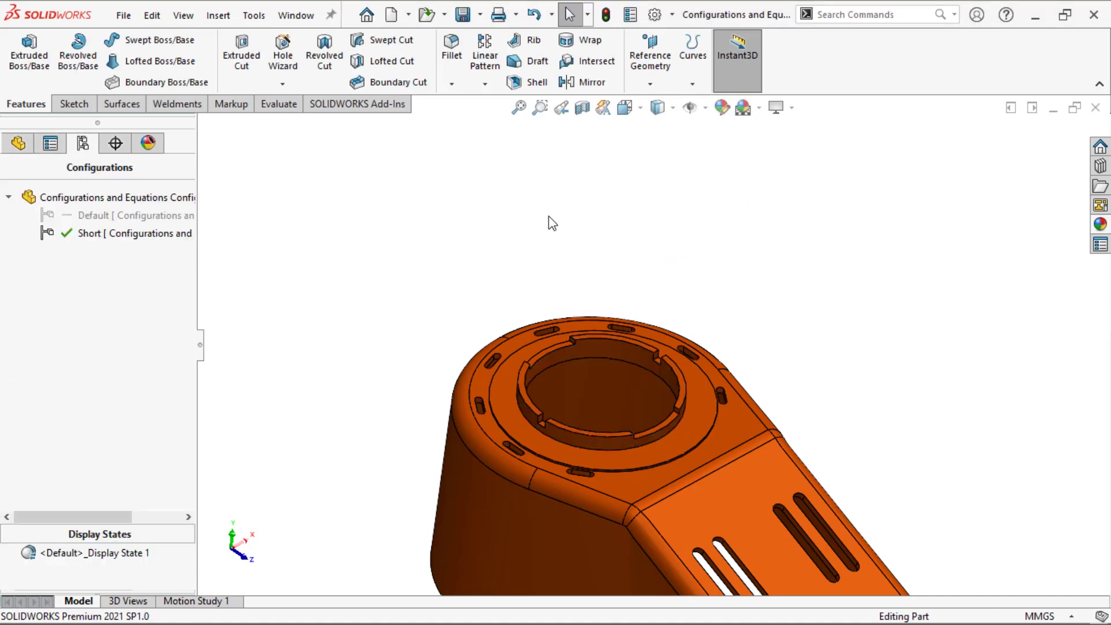
# - Activate the Default configuration and switch back to Short to compare the ring size
pyautogui.doubleClick(141, 219)
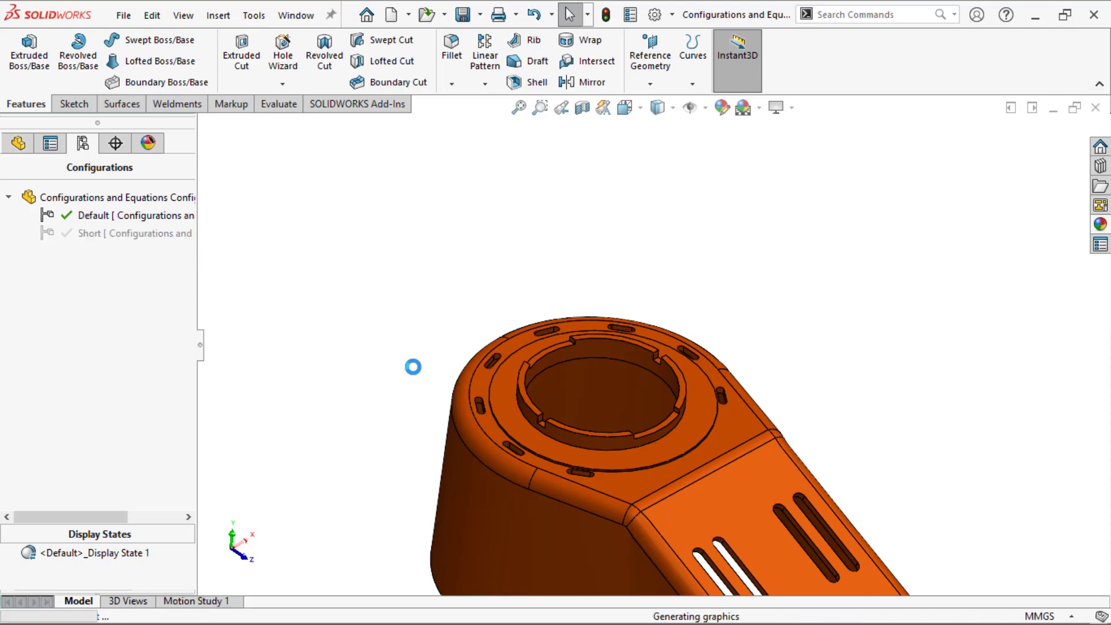
pyautogui.doubleClick(128, 234)
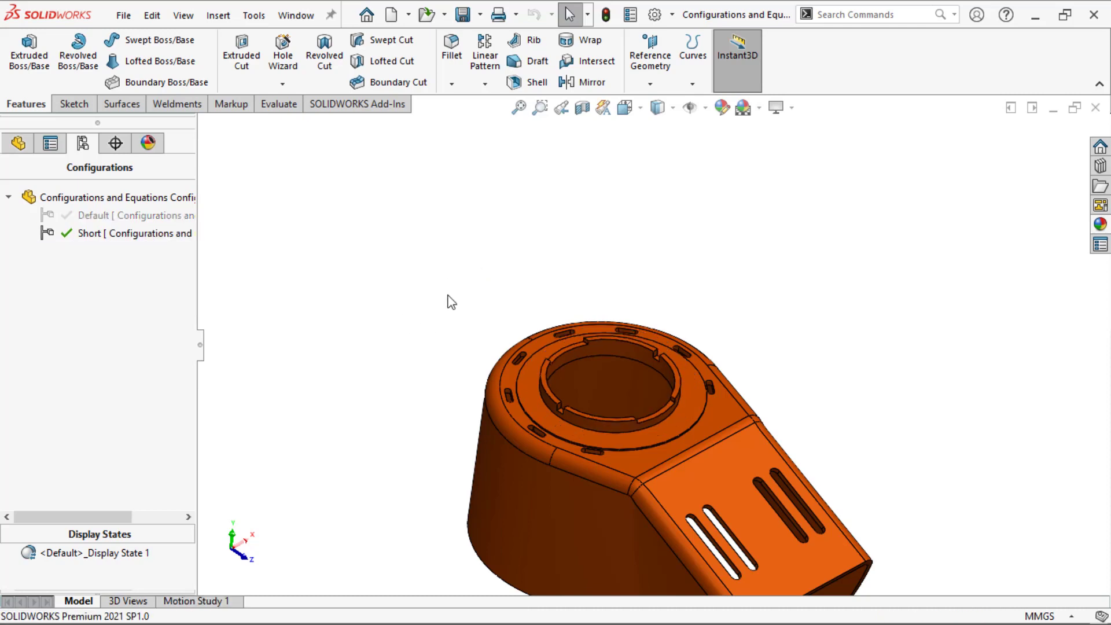
pyautogui.scroll(1, 452, 308)
pyautogui.scroll(-1, 533, 495)
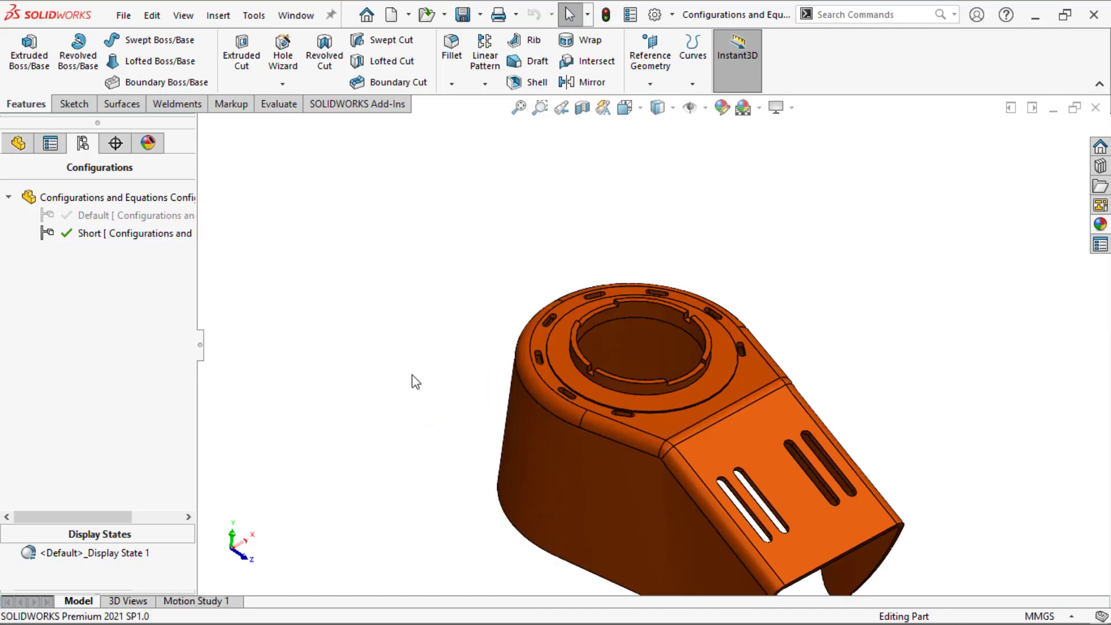
pyautogui.scroll(1, 415, 381)
pyautogui.scroll(-1, 416, 383)
pyautogui.scroll(1, 423, 387)
pyautogui.scroll(-1, 422, 386)
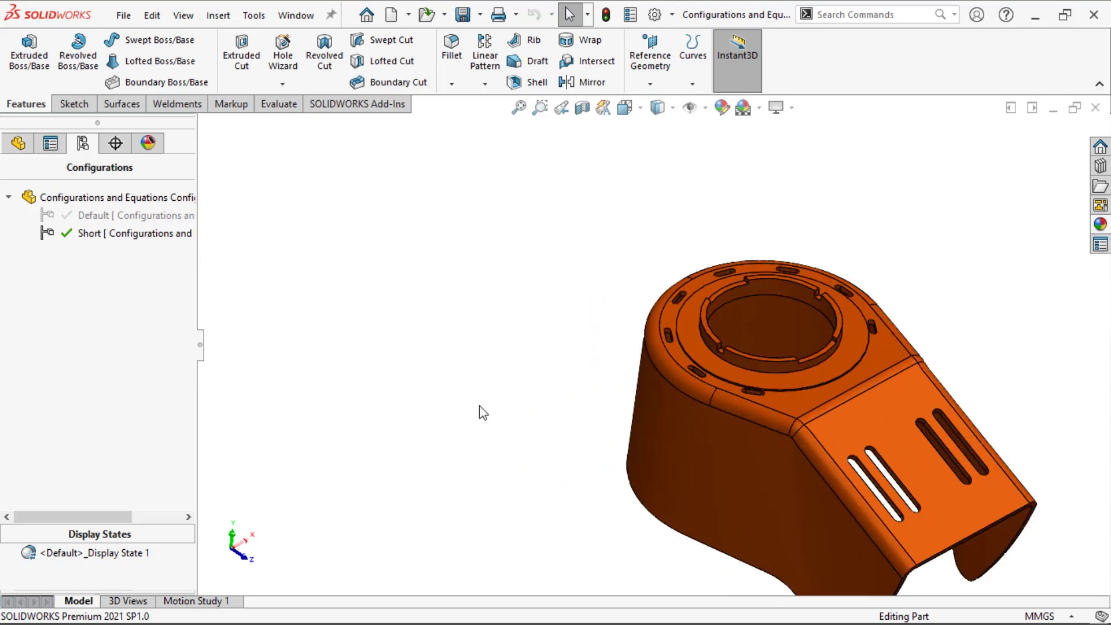
pyautogui.scroll(1, 500, 411)
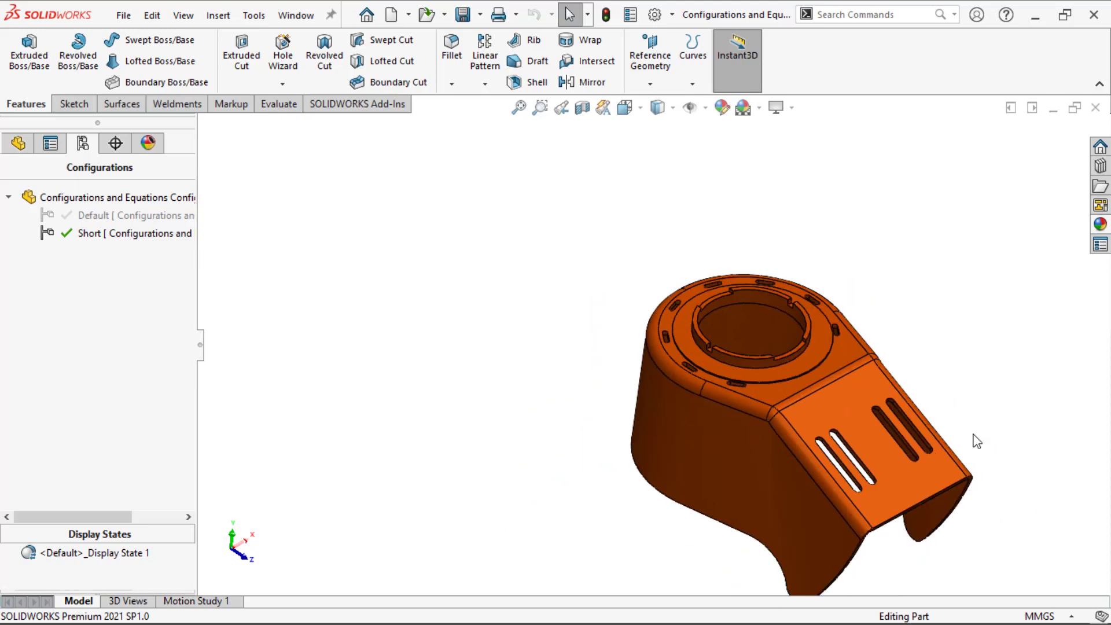
# - Open the Configure Feature table for the slot cut on the sloped face
pyautogui.scroll(-5, 834, 397)
pyautogui.click(792, 373)
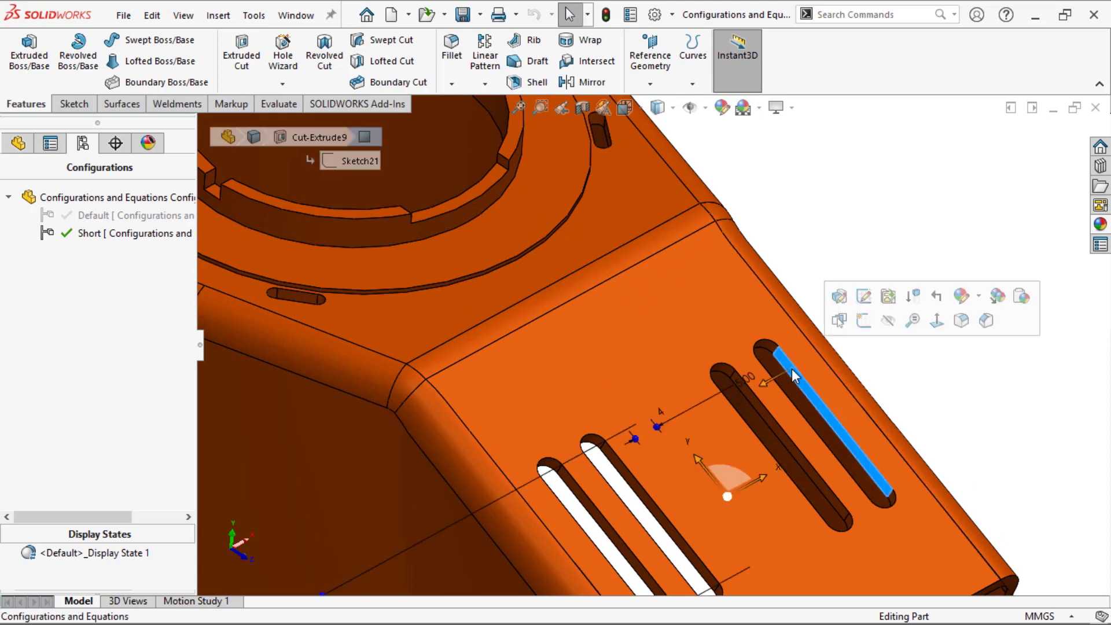
pyautogui.rightClick(793, 370)
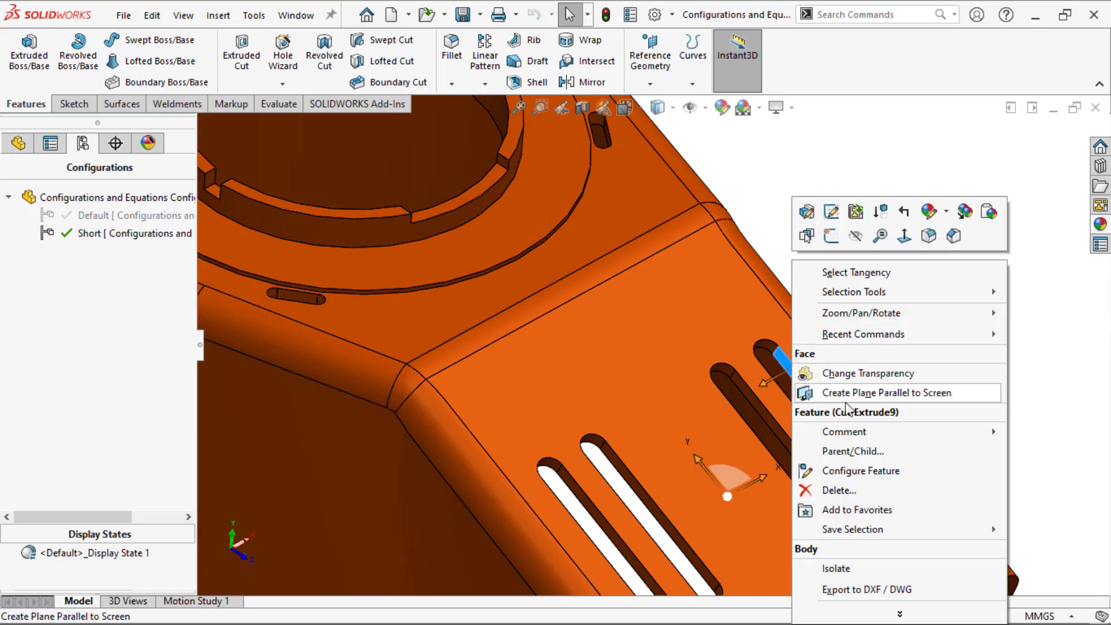
pyautogui.click(845, 472)
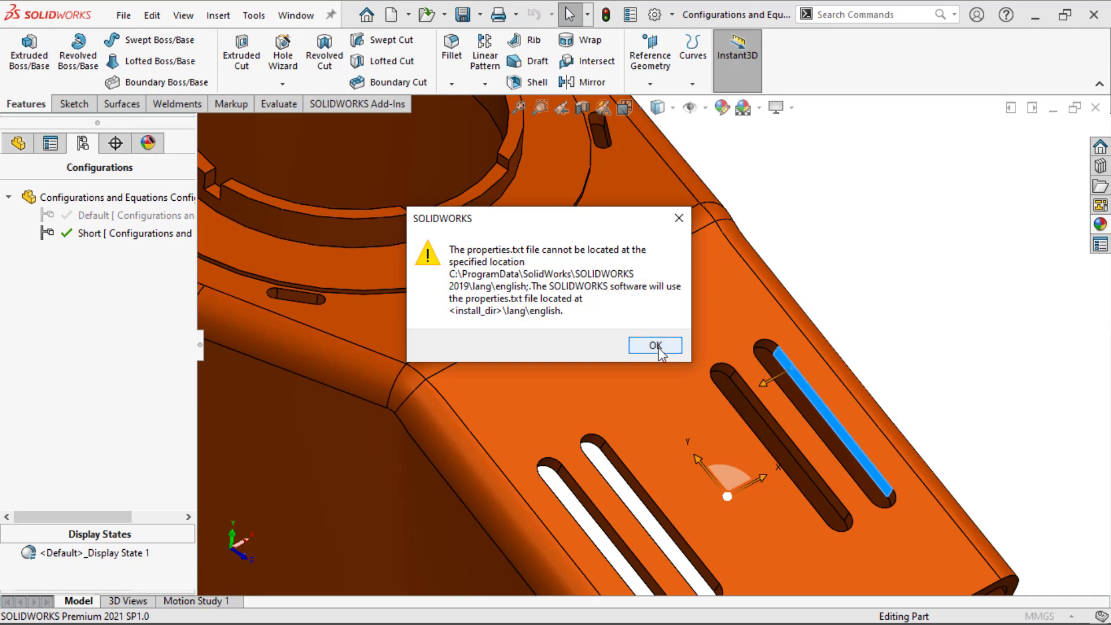
pyautogui.click(659, 347)
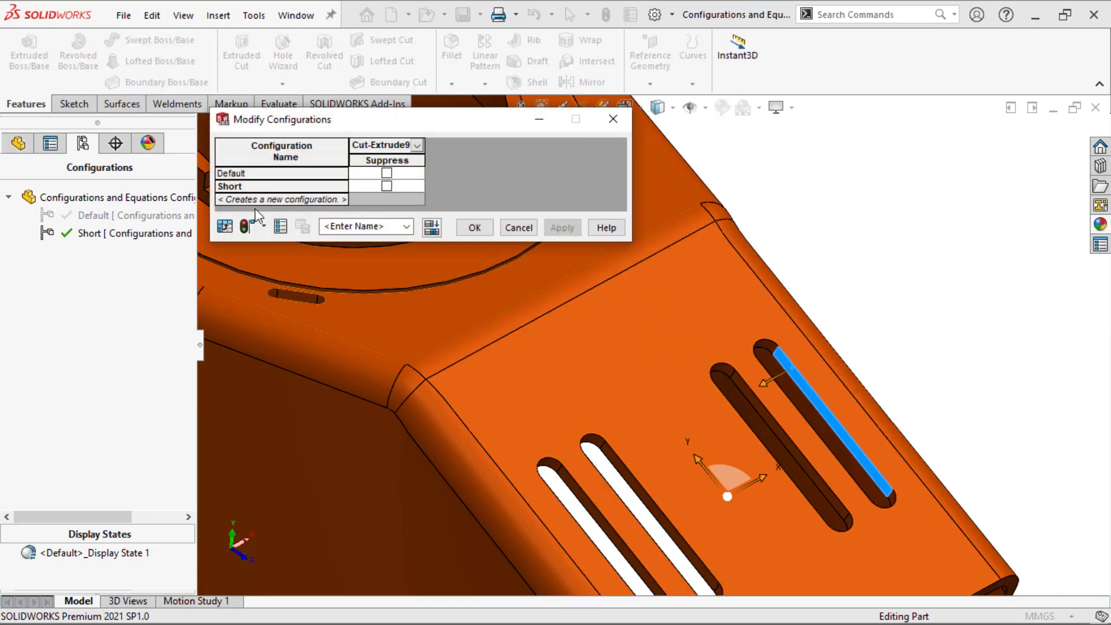
pyautogui.scroll(-3, 759, 359)
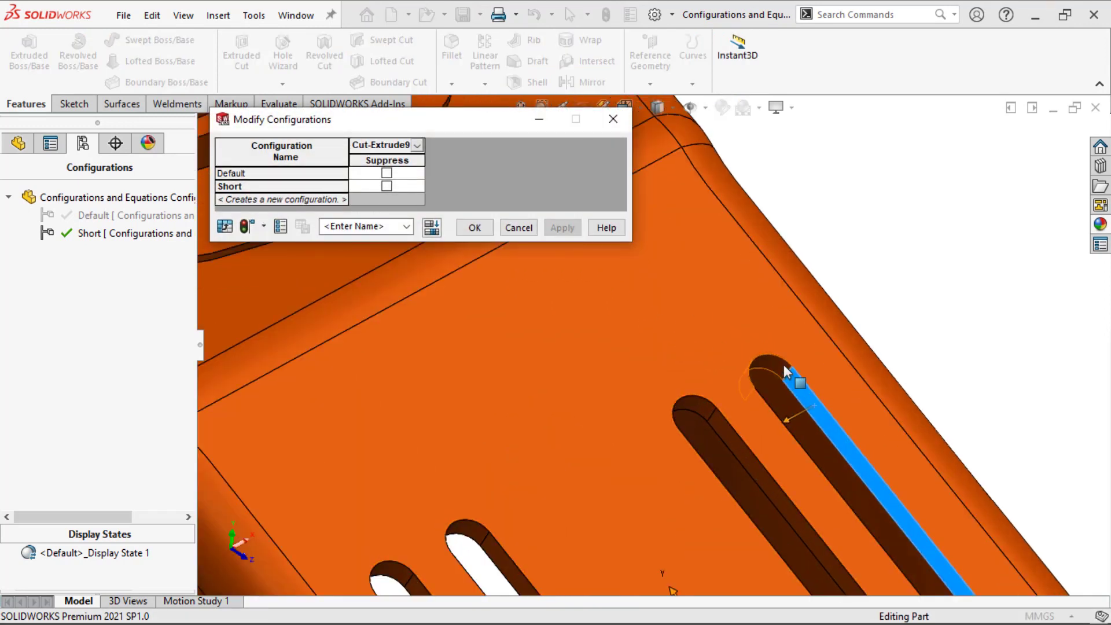
pyautogui.click(784, 365)
pyautogui.scroll(3, 784, 365)
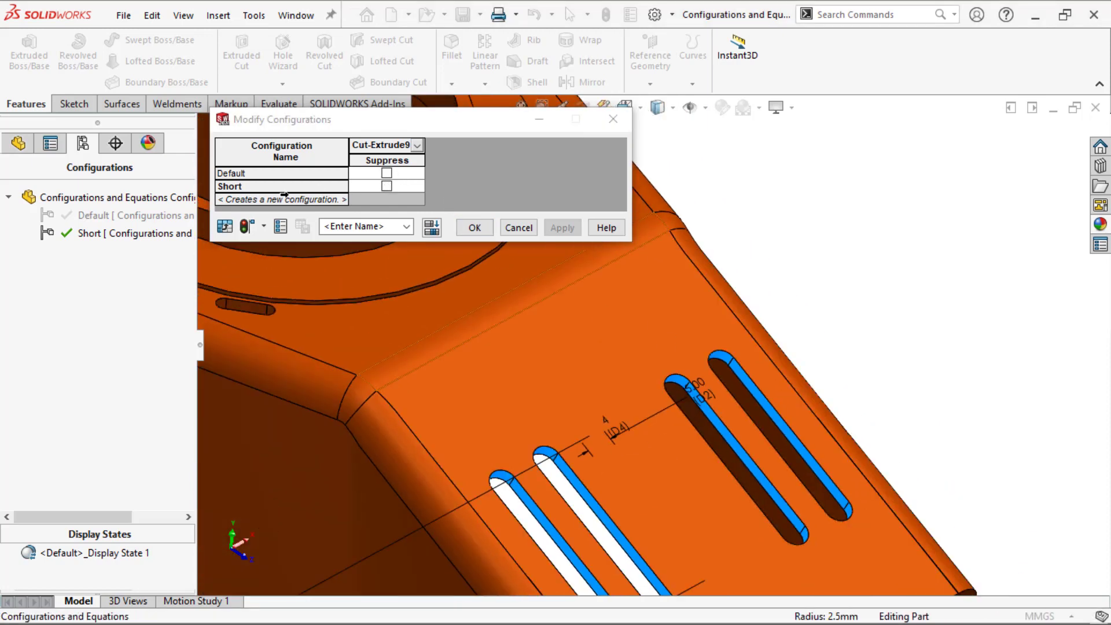
# - Create a configuration named Suppress in which the slot cut Cut-Extrude9 is suppressed, and apply the table
pyautogui.click(255, 199)
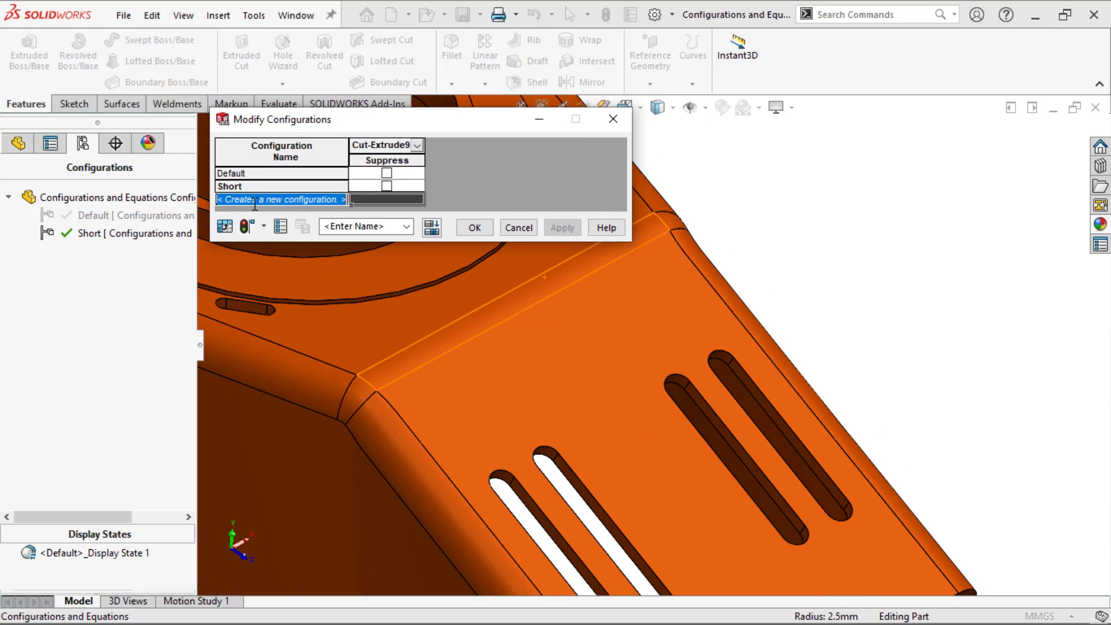
pyautogui.write('Supp')
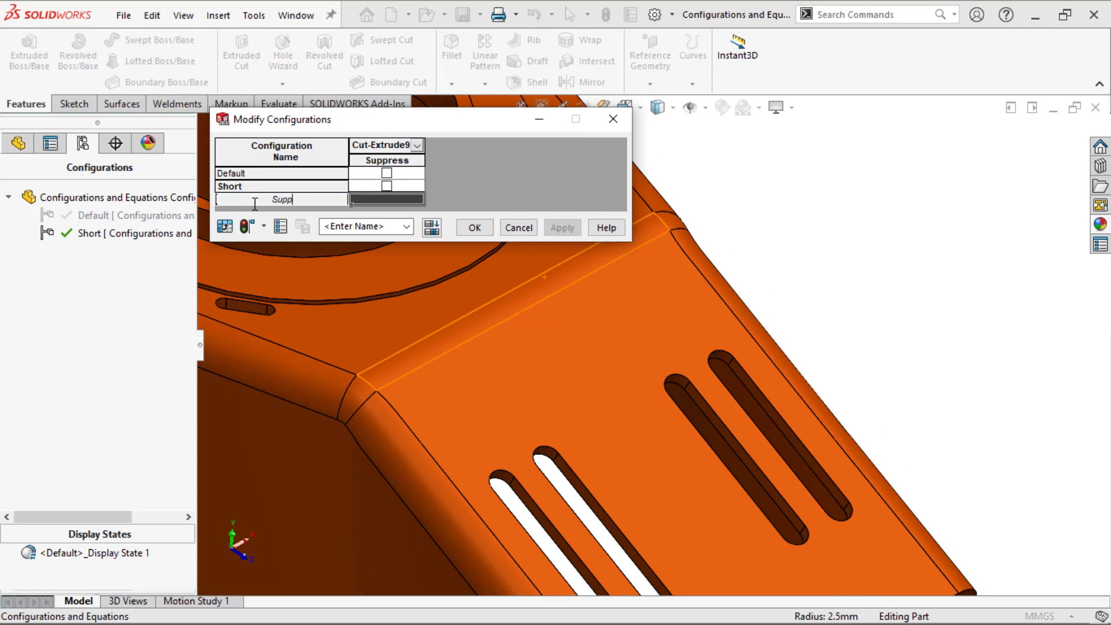
pyautogui.write('ress')
pyautogui.press('Return')
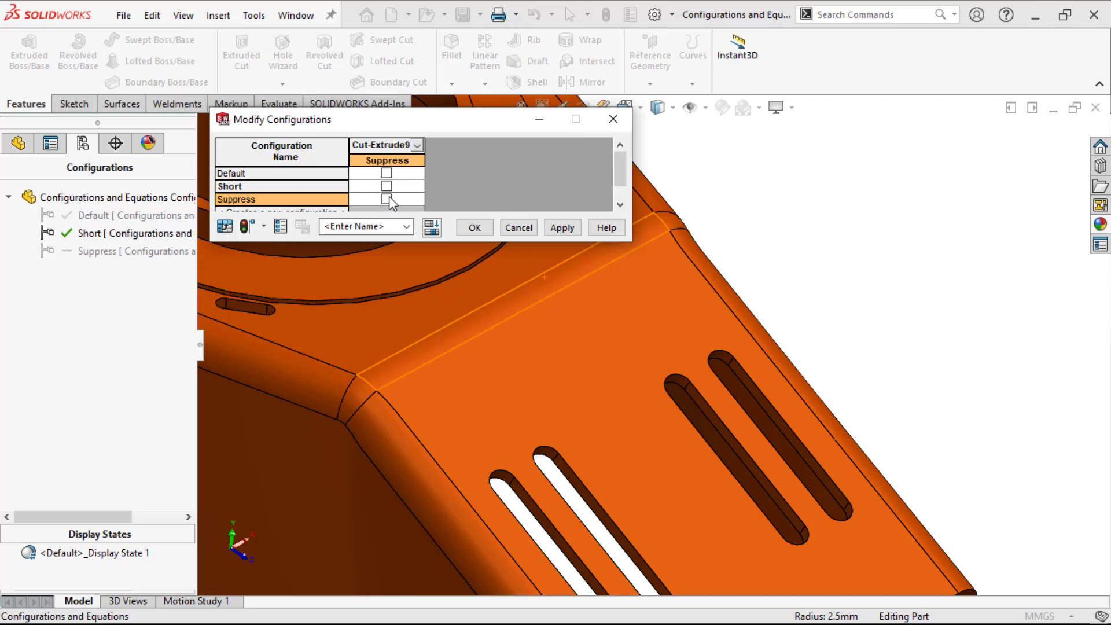
pyautogui.click(387, 200)
pyautogui.click(251, 228)
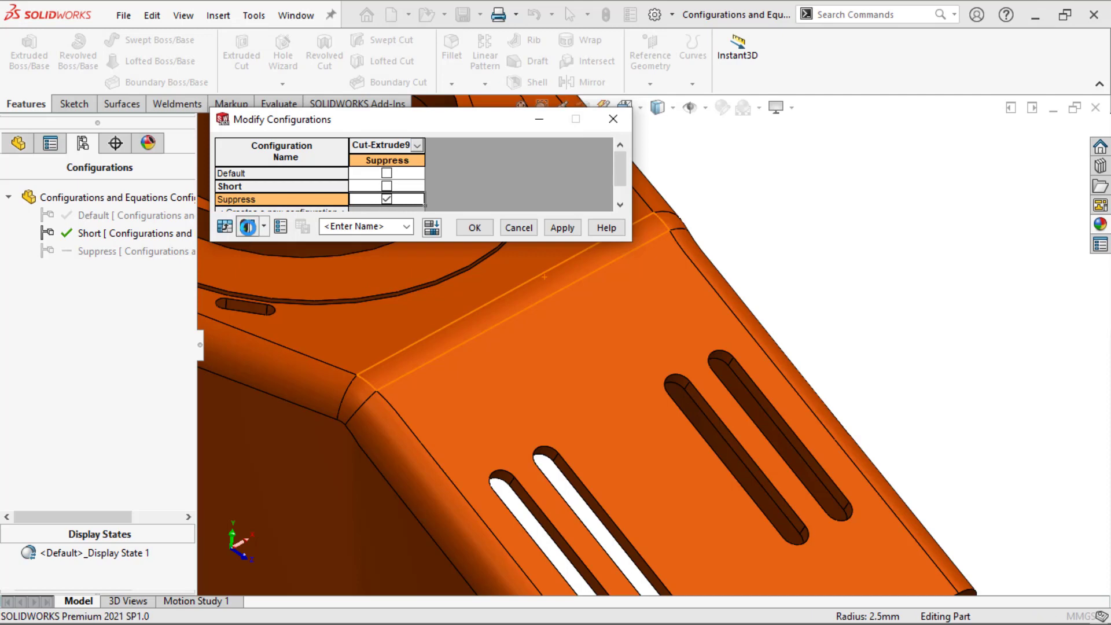
pyautogui.click(475, 228)
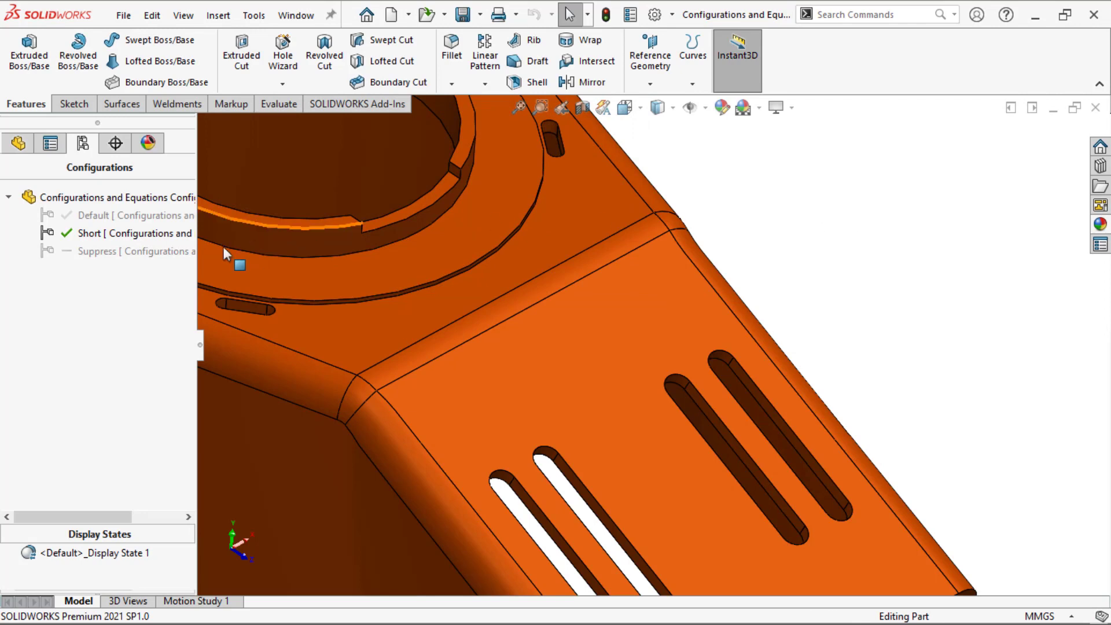
# - Activate the Suppress configuration and inspect the whole part
pyautogui.doubleClick(100, 246)
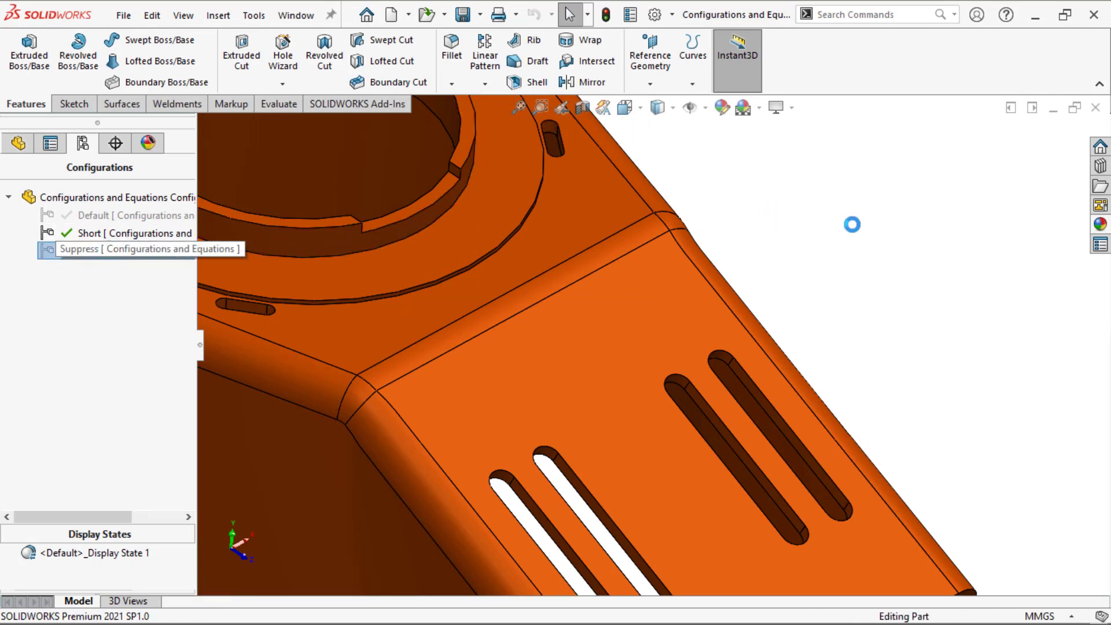
pyautogui.press('f')
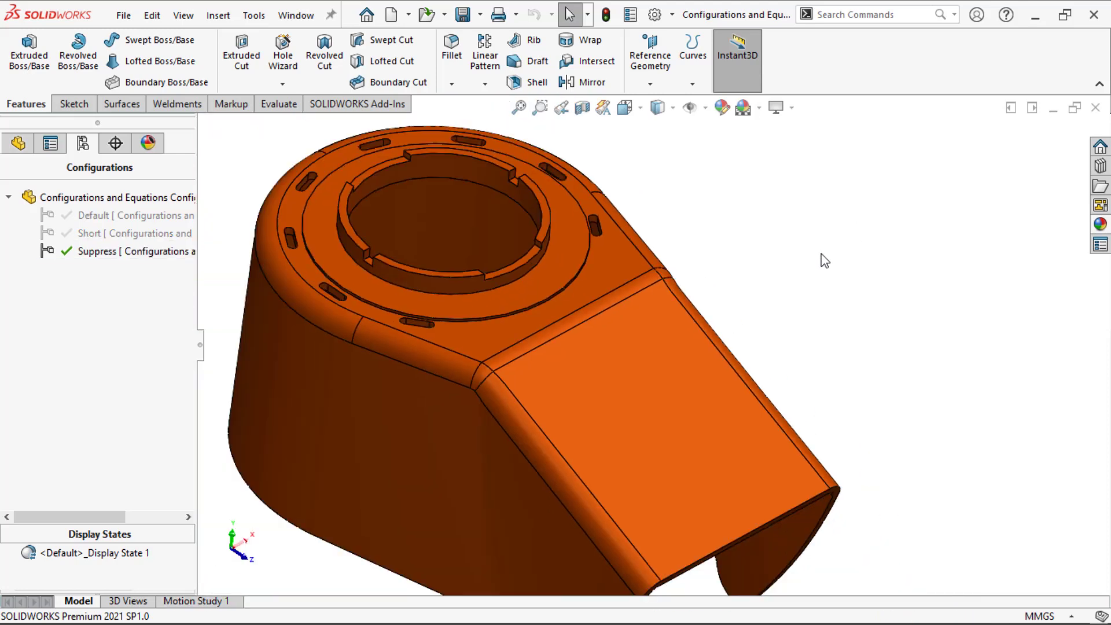
pyautogui.scroll(2, 788, 340)
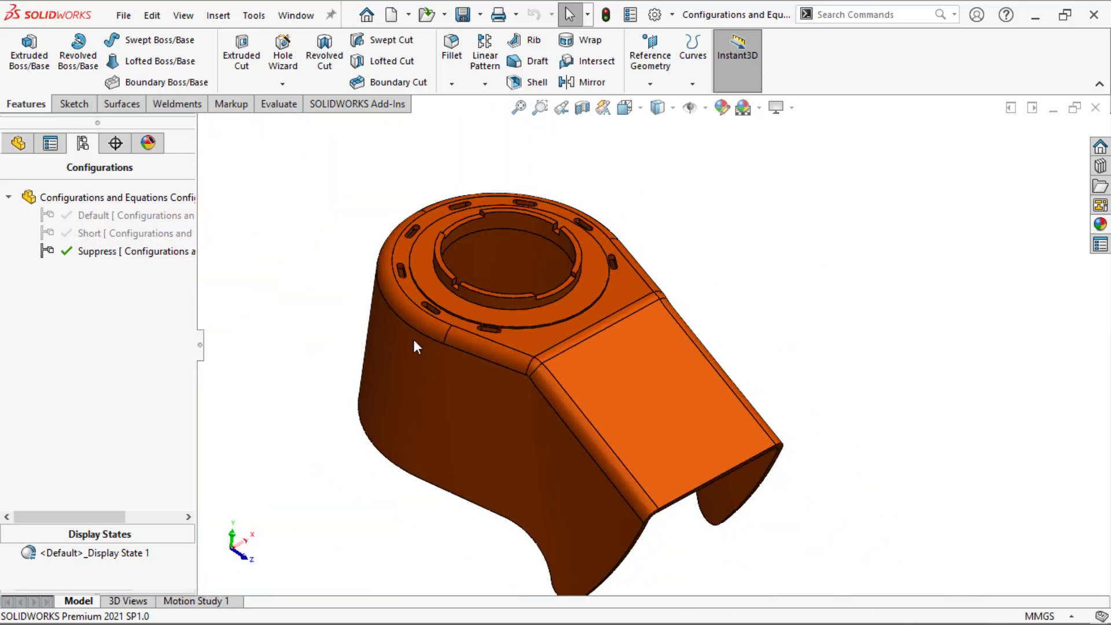
pyautogui.scroll(-1, 315, 372)
pyautogui.scroll(1, 319, 372)
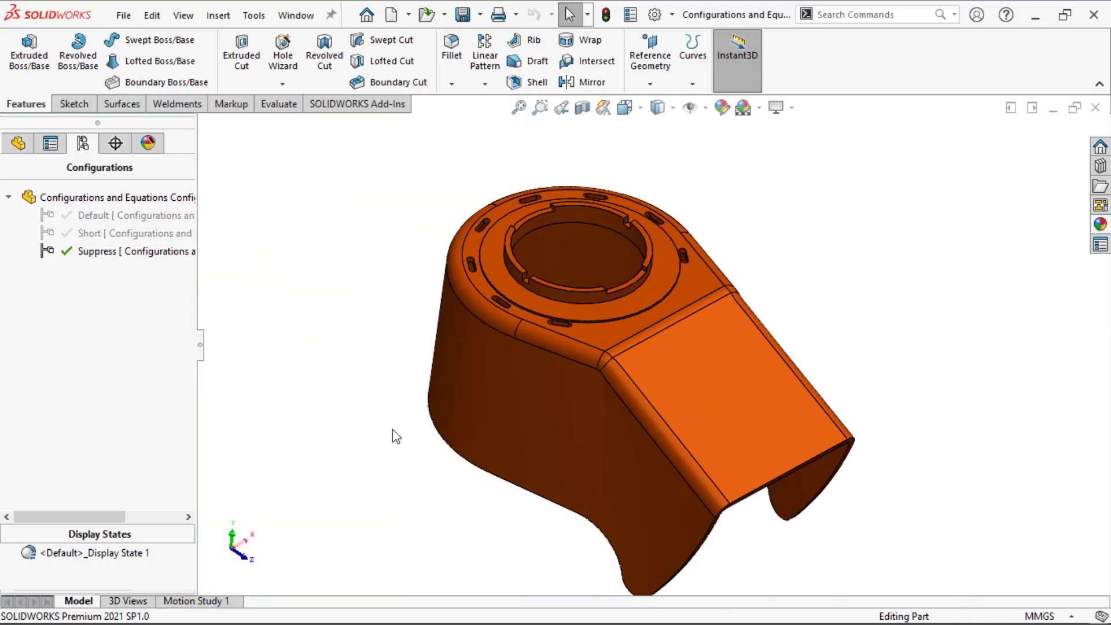
pyautogui.moveTo(396, 436); pyautogui.dragTo(377, 414, button='middle')
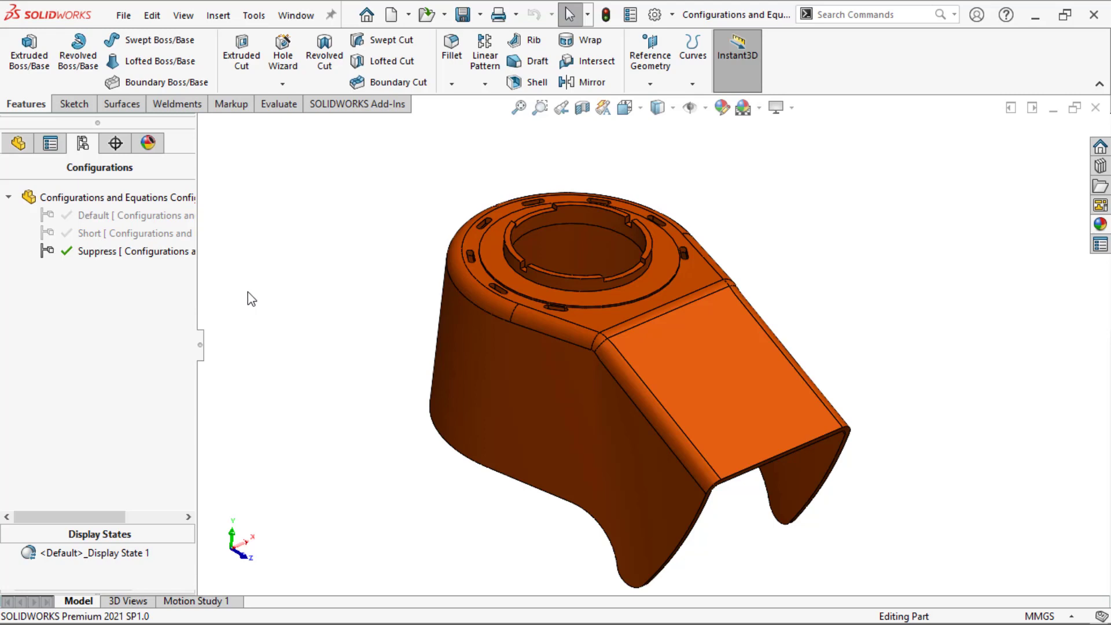
# - Insert an auto-created design table for the part and dismiss the Office activation notice
pyautogui.click(218, 16)
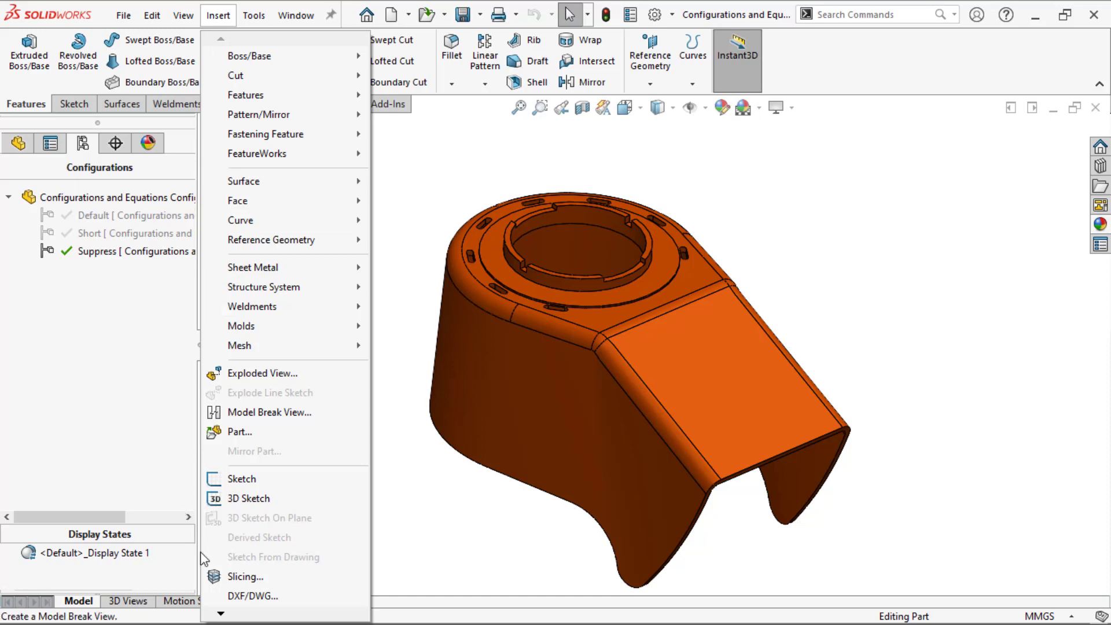
pyautogui.moveTo(220, 614)
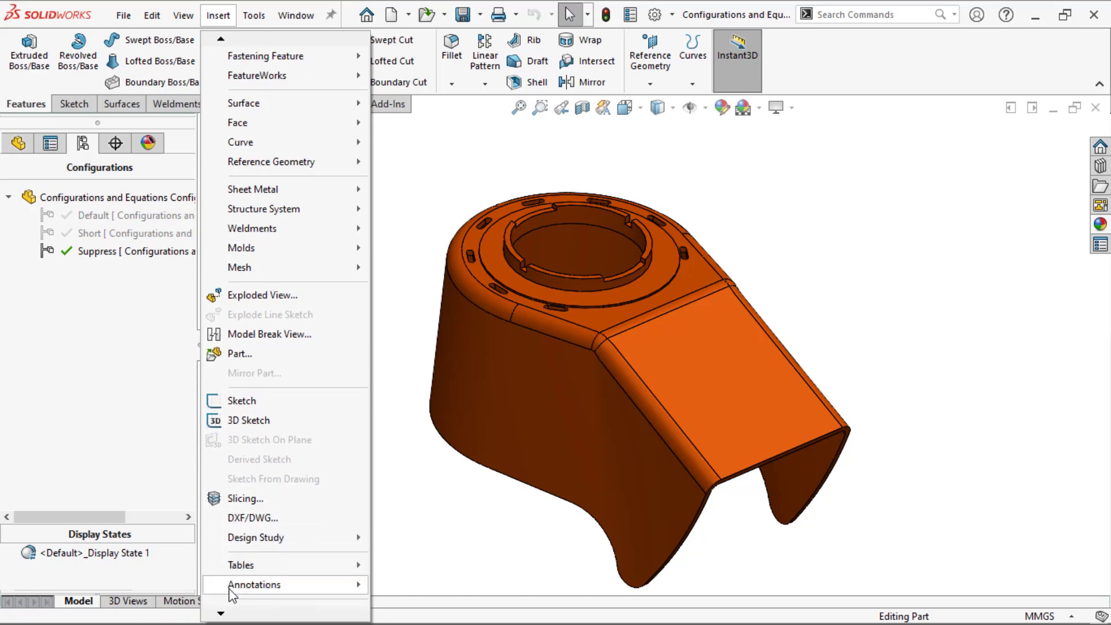
pyautogui.moveTo(231, 570)
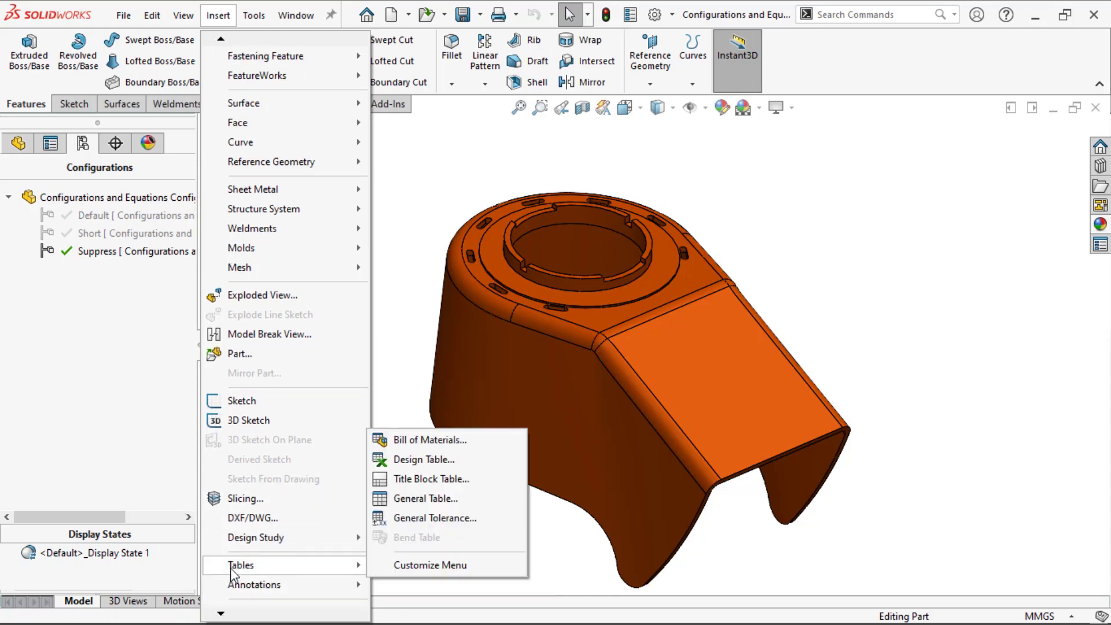
pyautogui.click(404, 459)
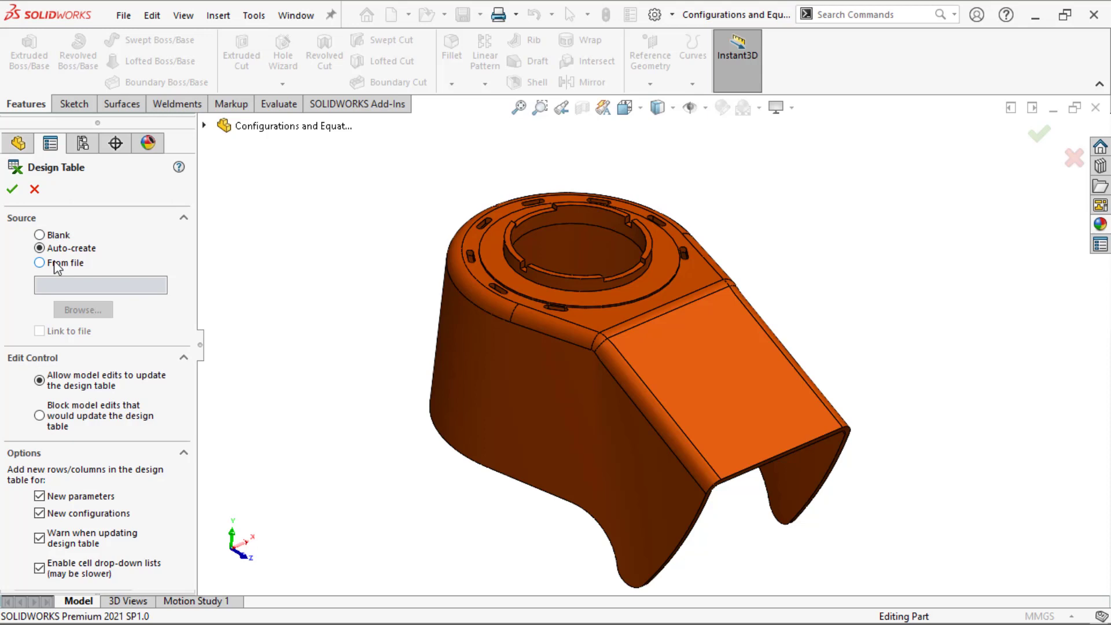
pyautogui.click(12, 189)
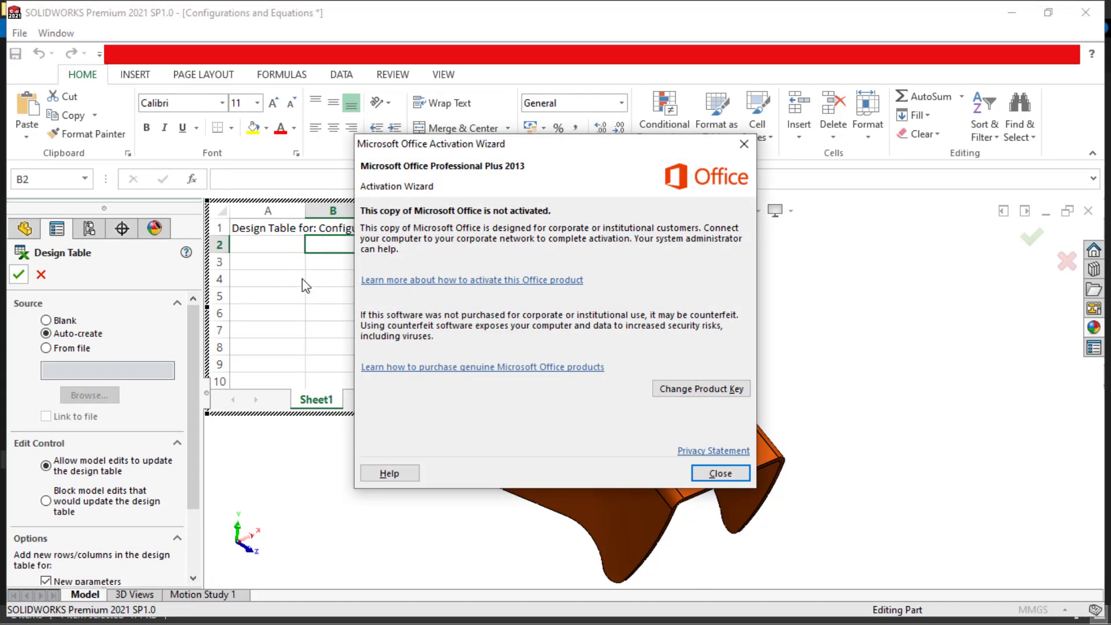
pyautogui.click(739, 473)
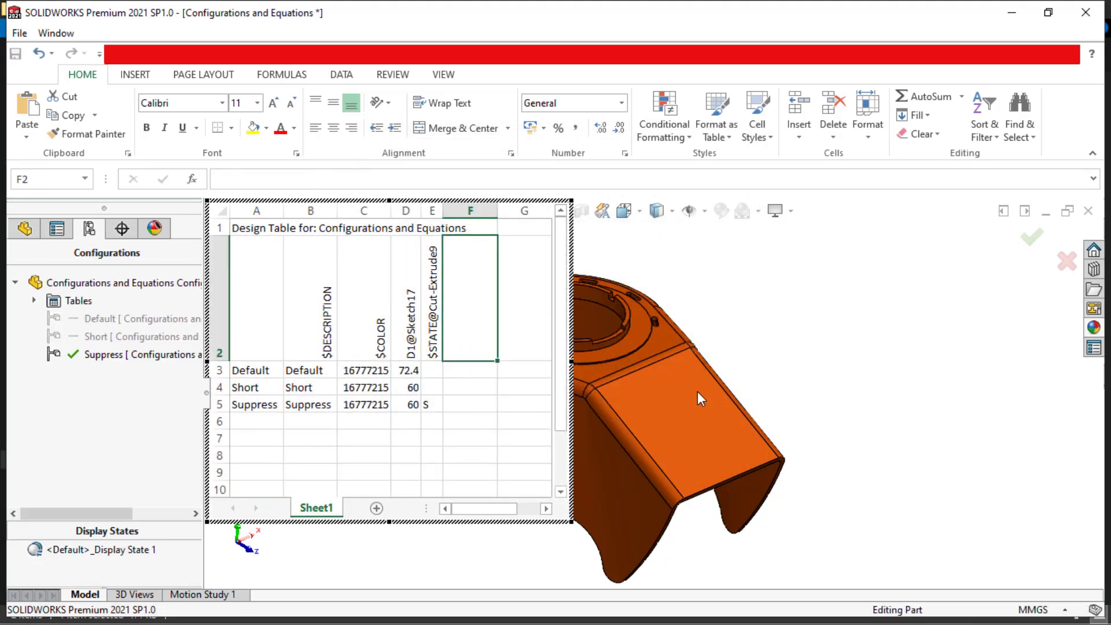
# - Add the suppression state of the small slot cuts around the ring, Cut-Extrude8, as a design table column
pyautogui.scroll(-5, 625, 346)
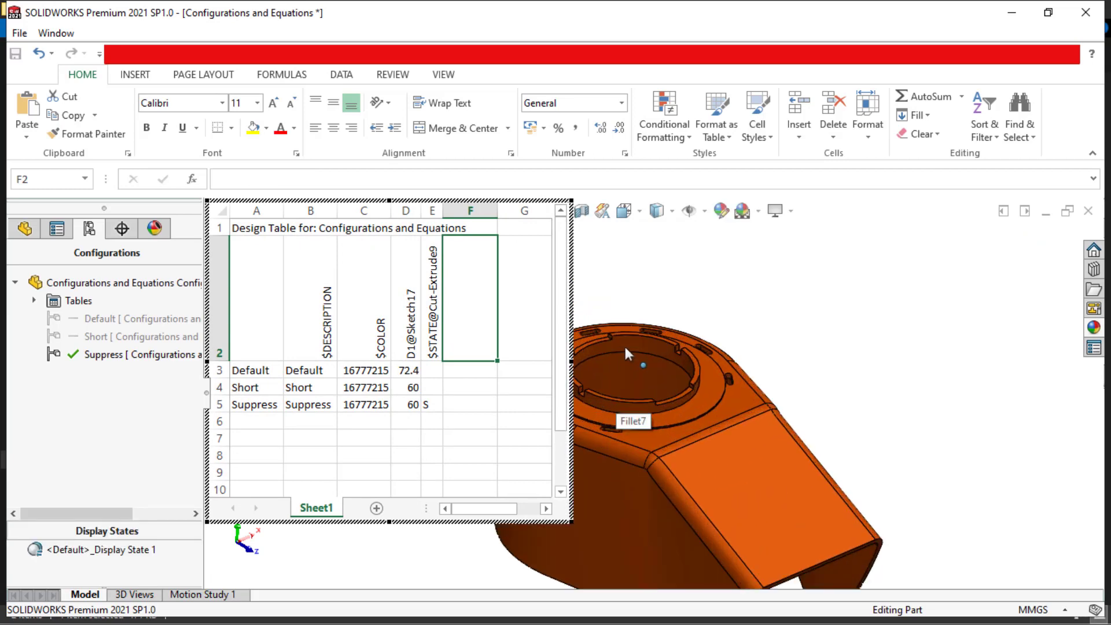
pyautogui.scroll(-4, 679, 371)
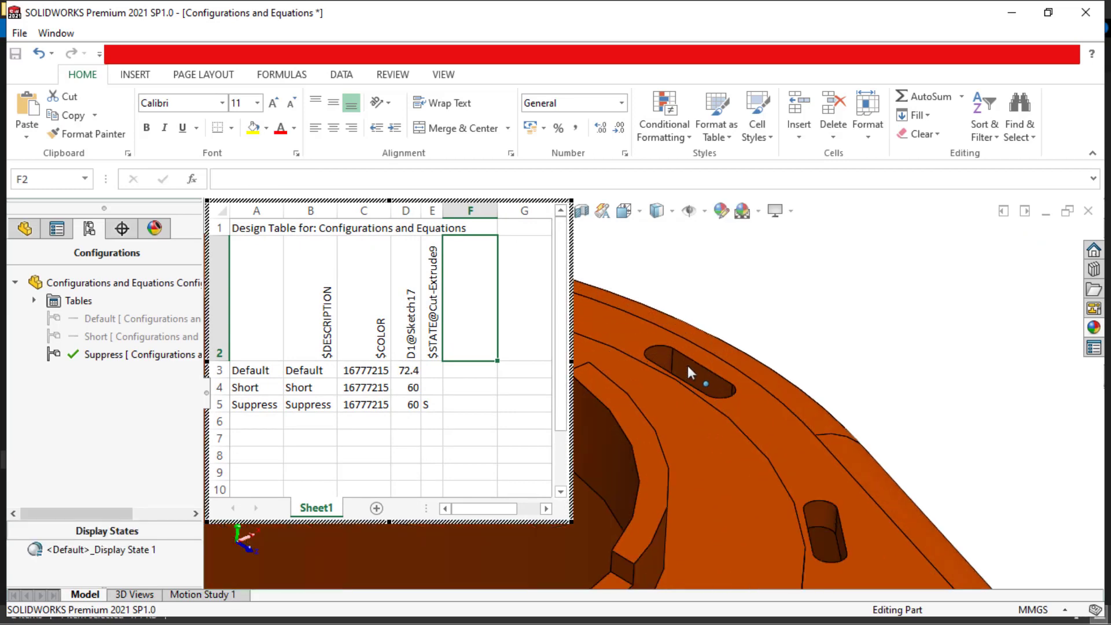
pyautogui.click(687, 366)
pyautogui.doubleClick(687, 366)
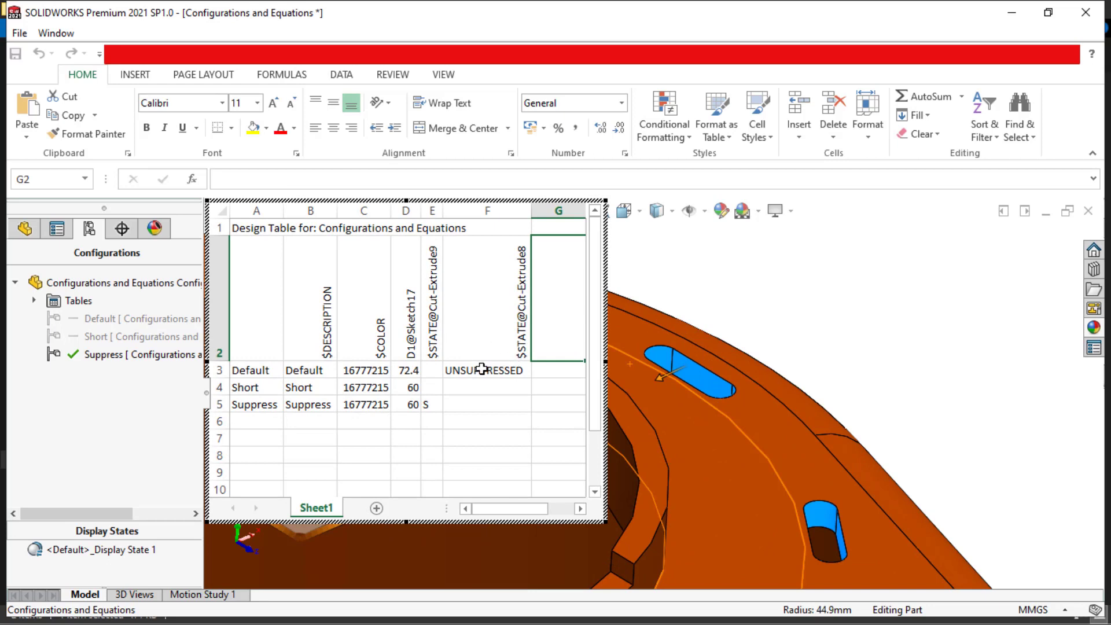
# - Add the ring's 2.00 mm sketch dimension, D1@Sketch22, as a design table column
pyautogui.scroll(6, 712, 381)
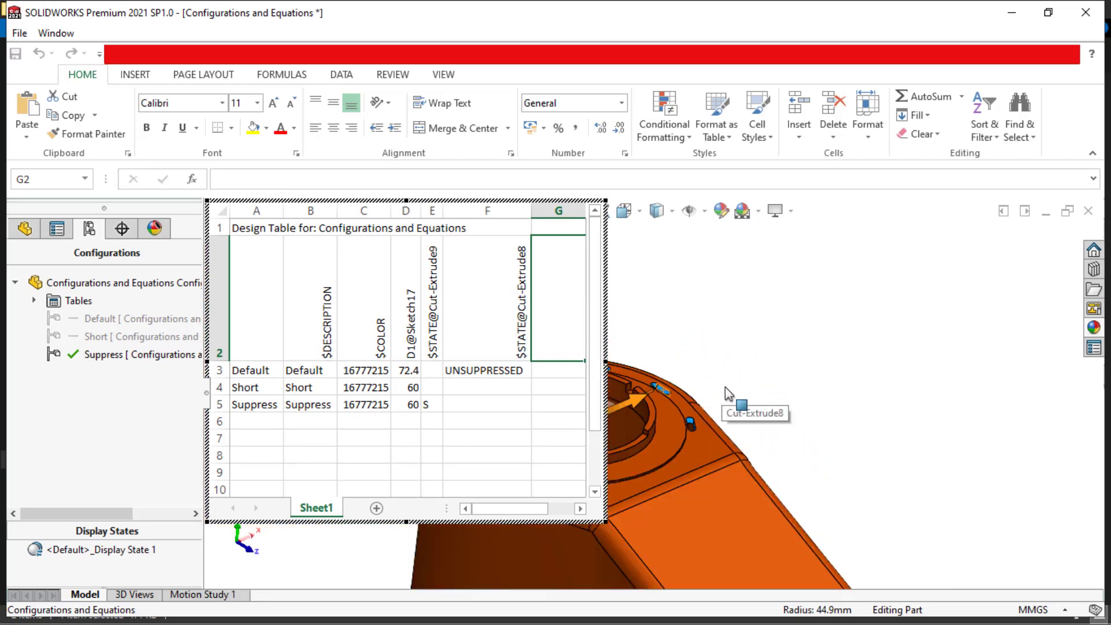
pyautogui.scroll(1, 695, 405)
pyautogui.scroll(-1, 631, 523)
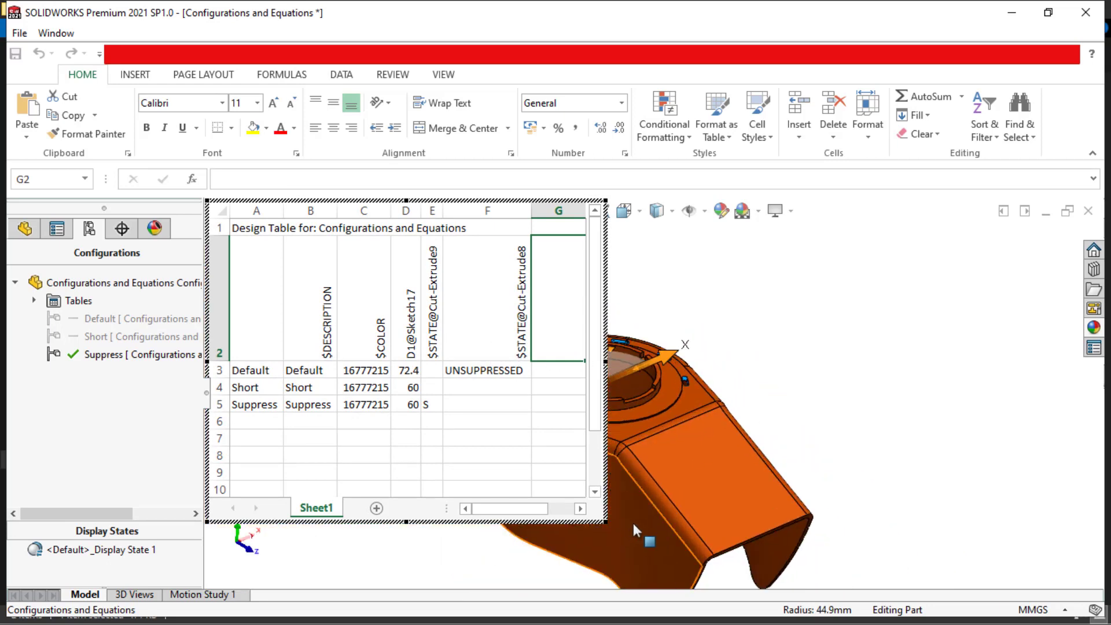
pyautogui.scroll(-2, 641, 376)
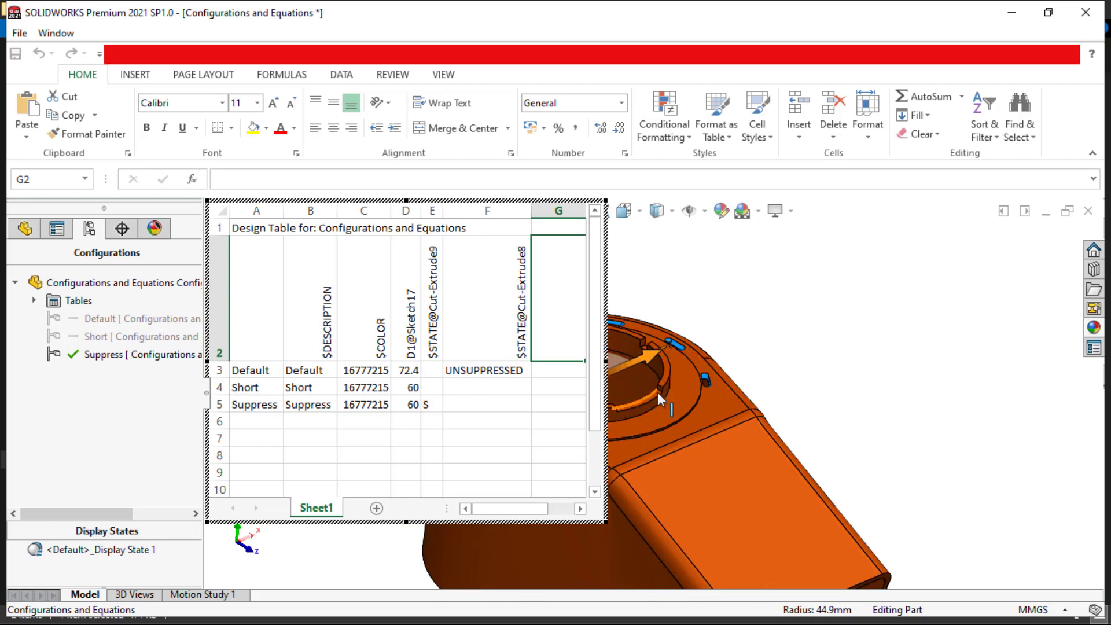
pyautogui.scroll(-2, 657, 391)
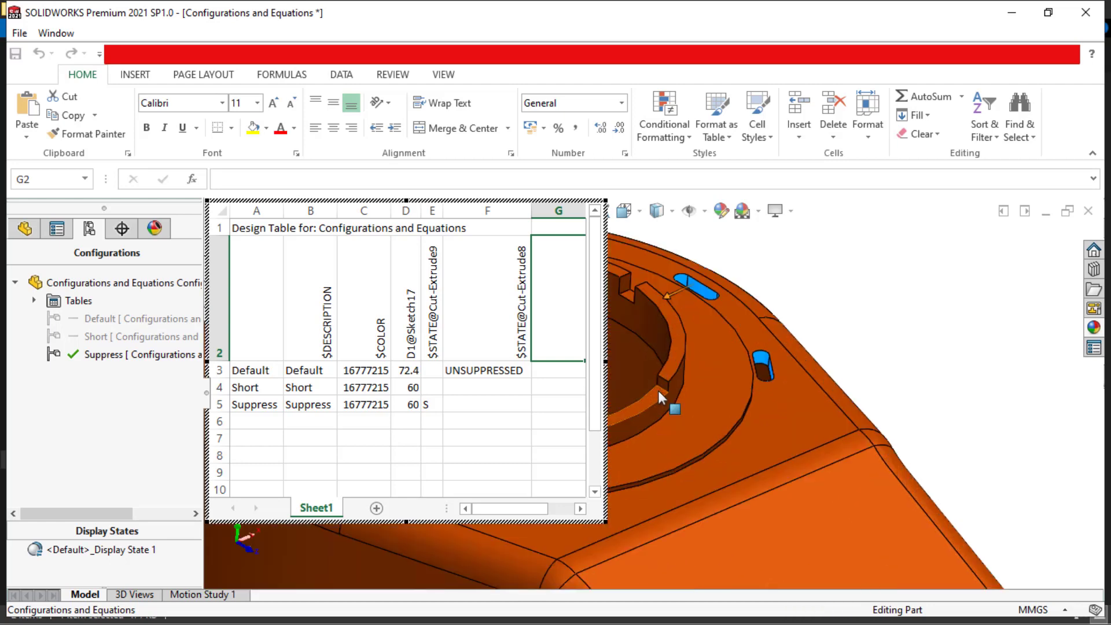
pyautogui.click(658, 391)
pyautogui.scroll(1, 711, 260)
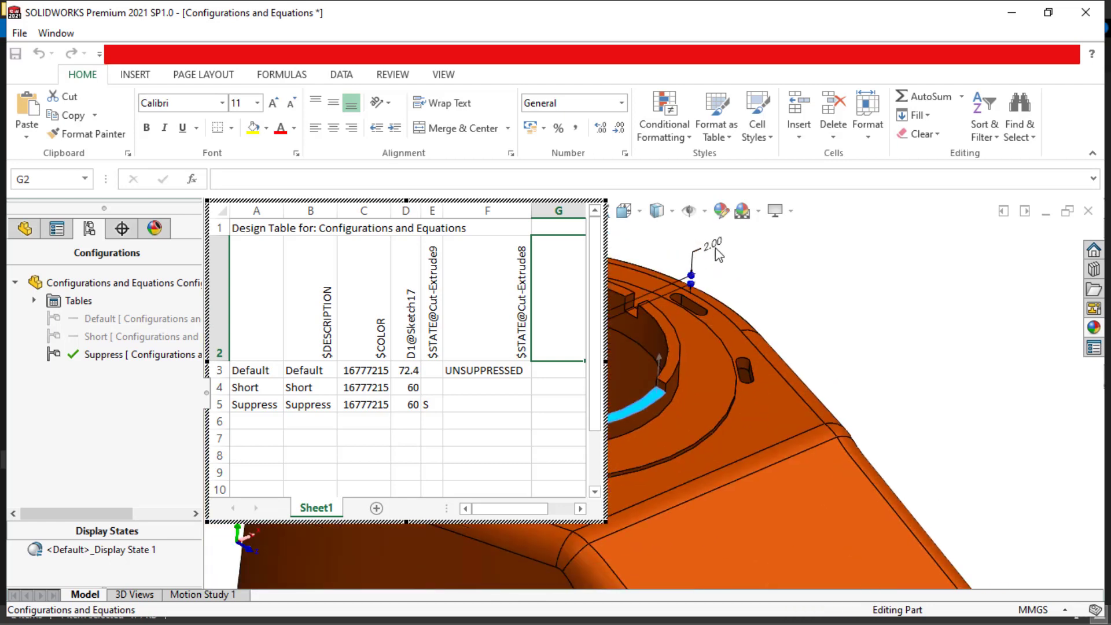
pyautogui.doubleClick(713, 246)
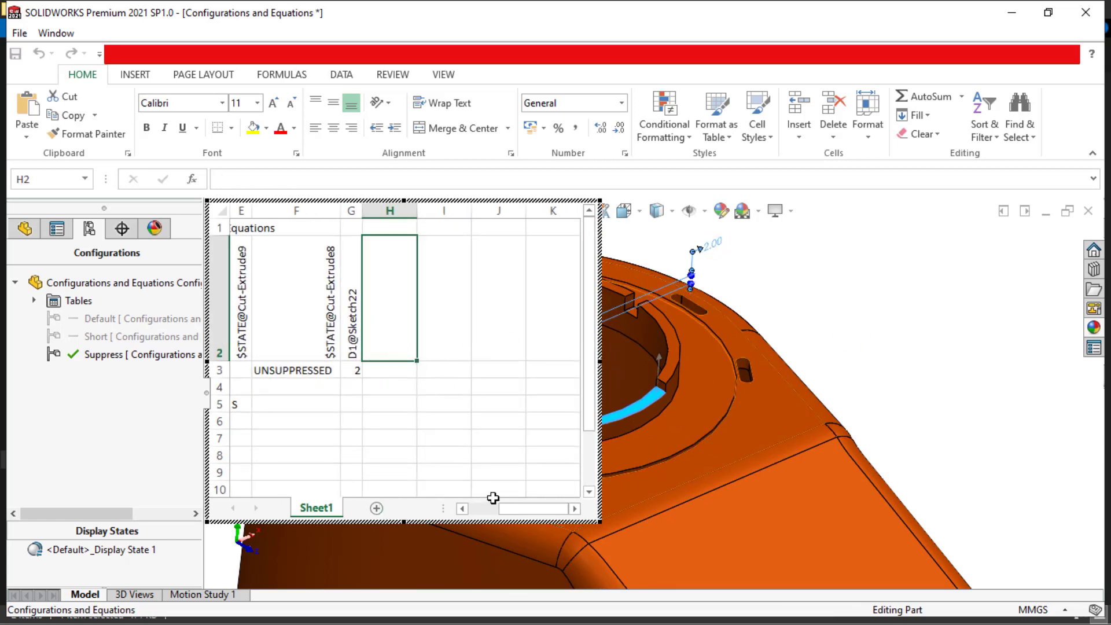
# - Enter a new configuration named A1 in cell A6 of the design table
pyautogui.moveTo(509, 506); pyautogui.dragTo(463, 508)
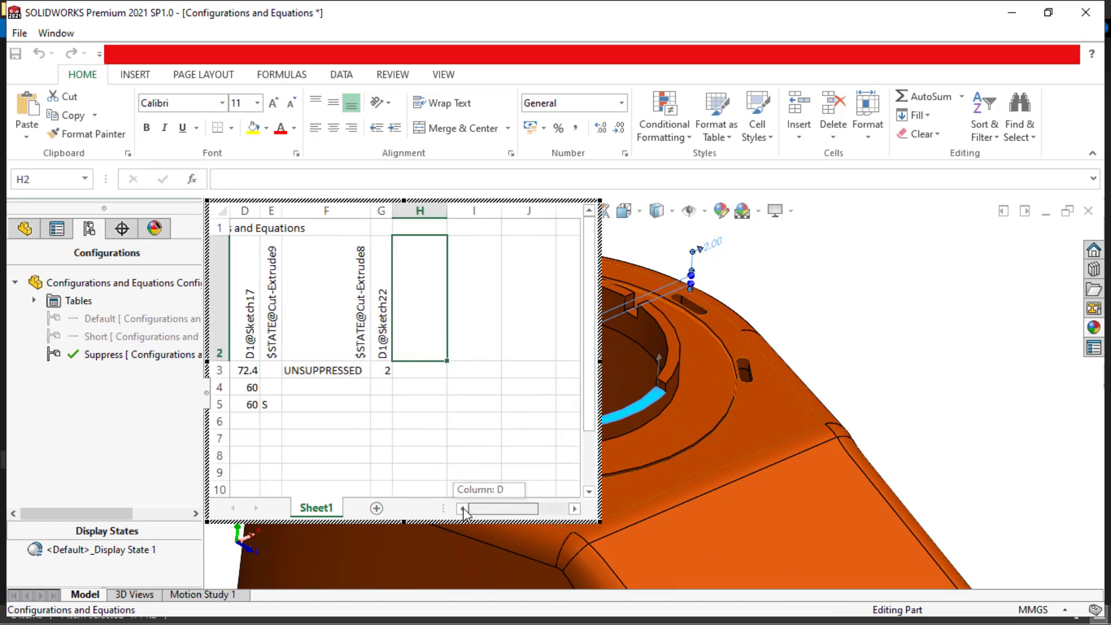
pyautogui.click(253, 418)
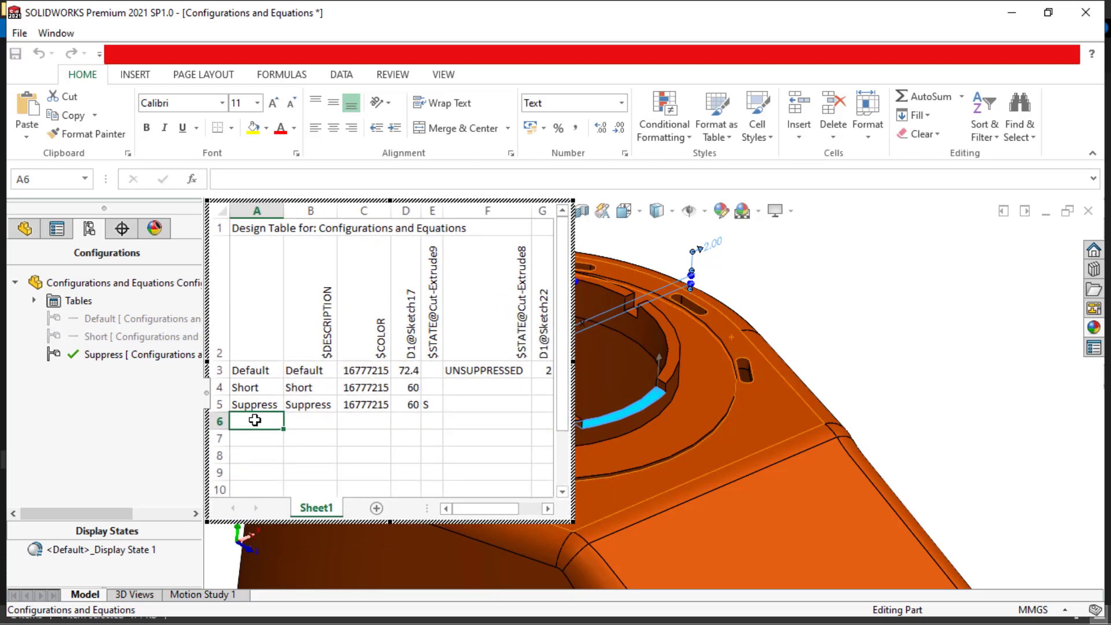
pyautogui.doubleClick(256, 423)
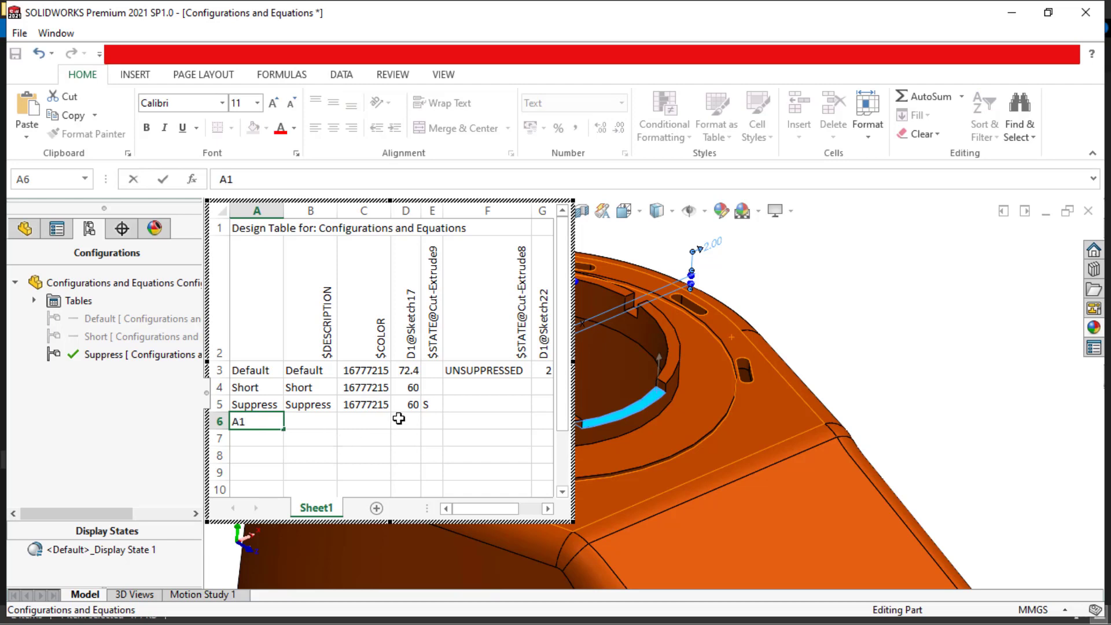
pyautogui.click(473, 424)
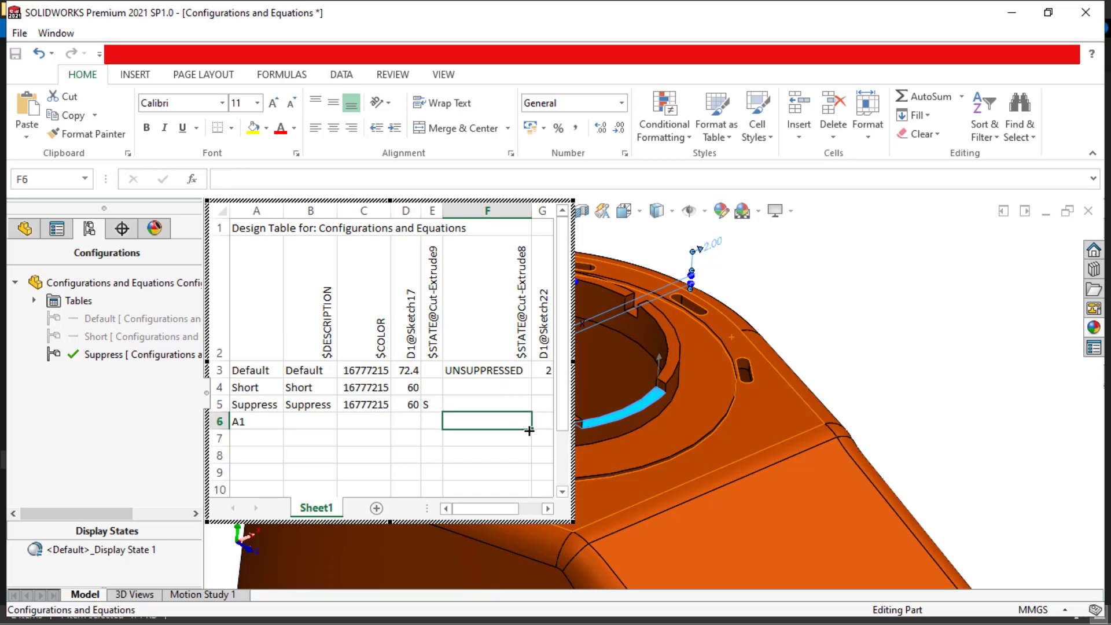
# - Enlarge the design table and set the Cut-Extrude8 state of configuration A1 to S in cell F6
pyautogui.click(503, 370)
pyautogui.click(508, 418)
pyautogui.click(424, 418)
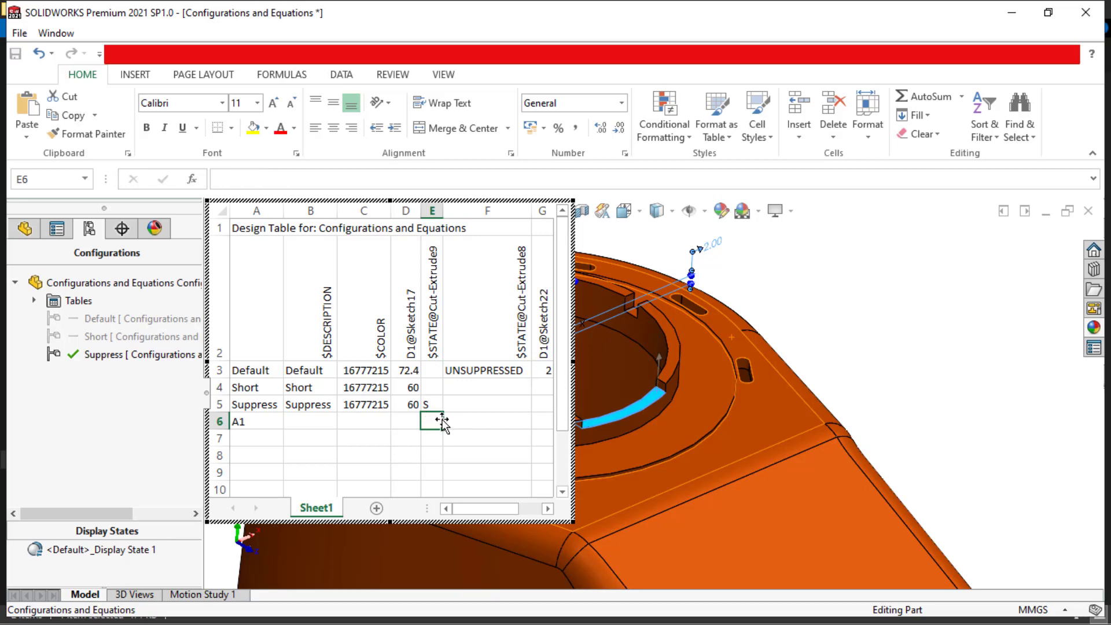
pyautogui.moveTo(573, 523); pyautogui.dragTo(812, 501)
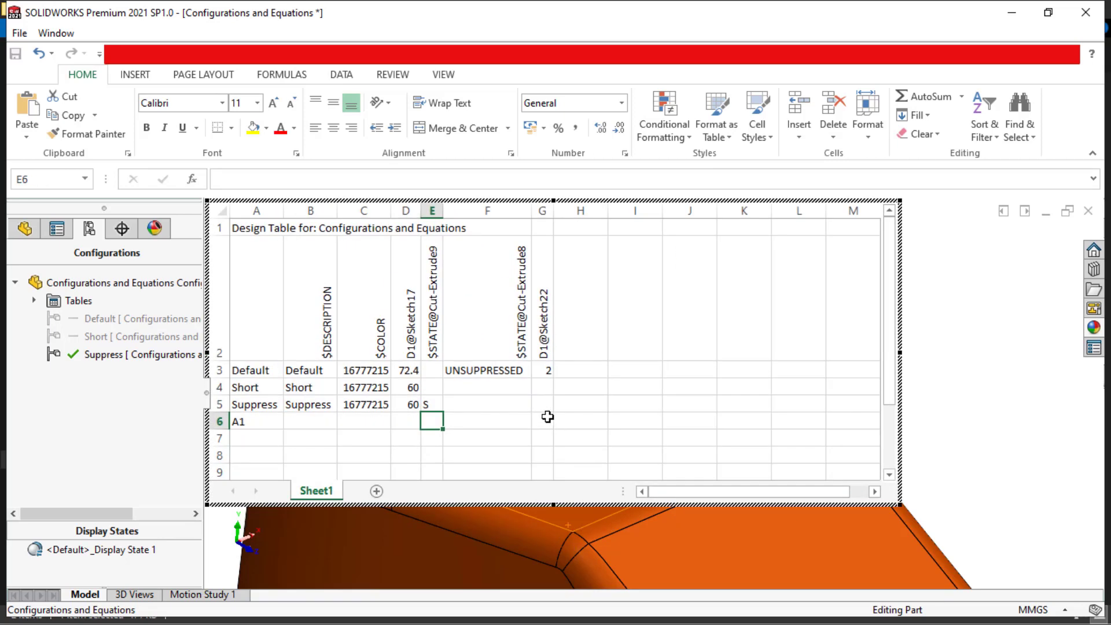
pyautogui.doubleClick(503, 417)
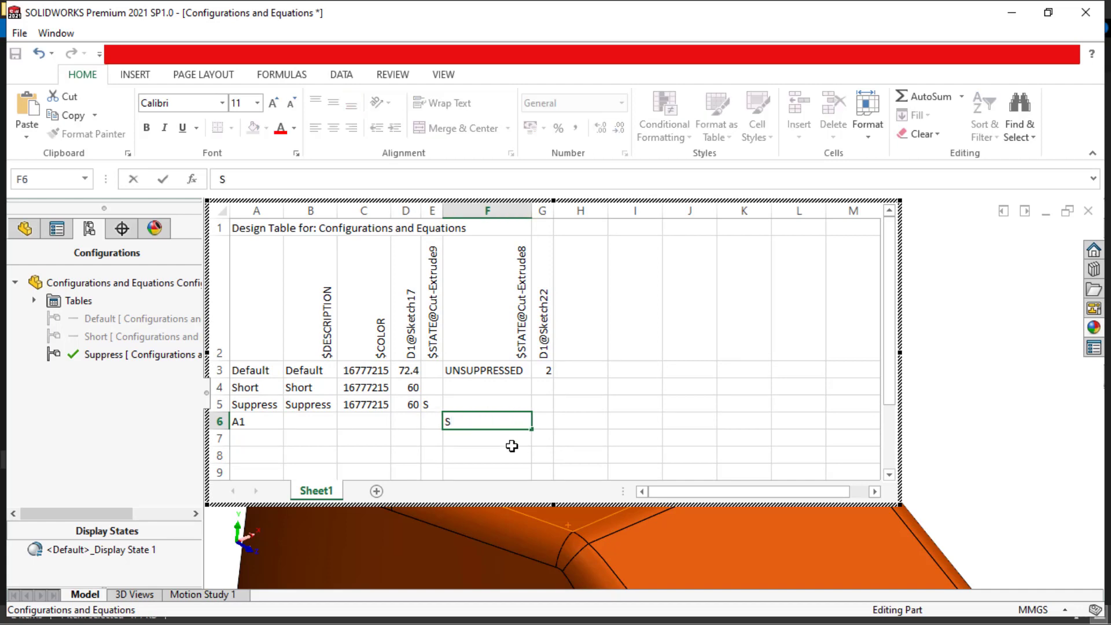
pyautogui.press('Return')
pyautogui.click(500, 425)
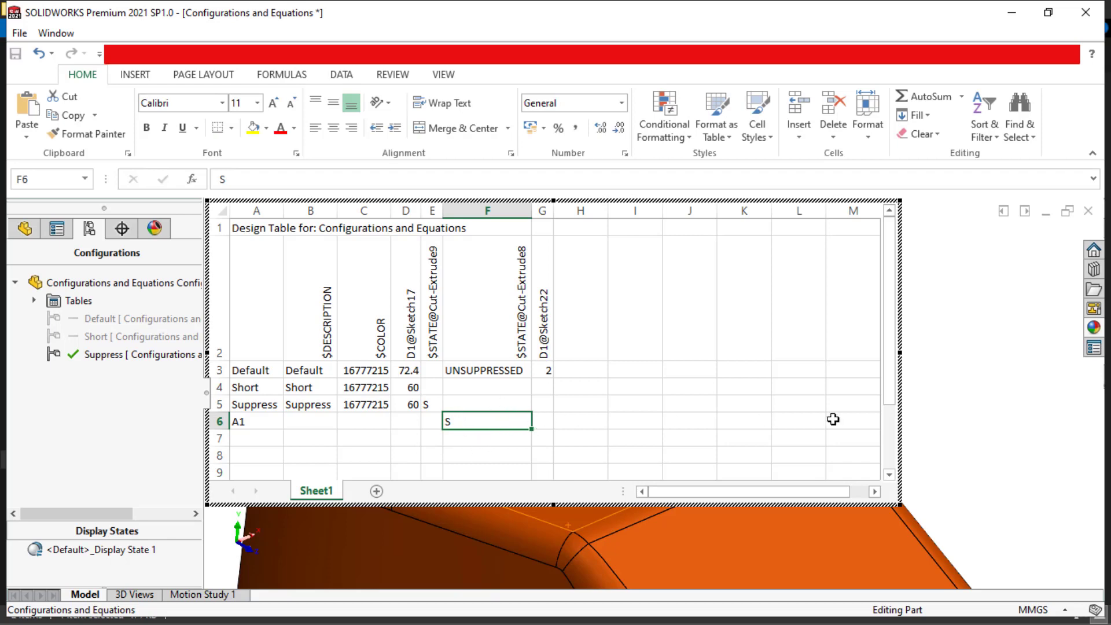
# - Close the design table to generate configuration A1, and activate the Default configuration
pyautogui.click(949, 398)
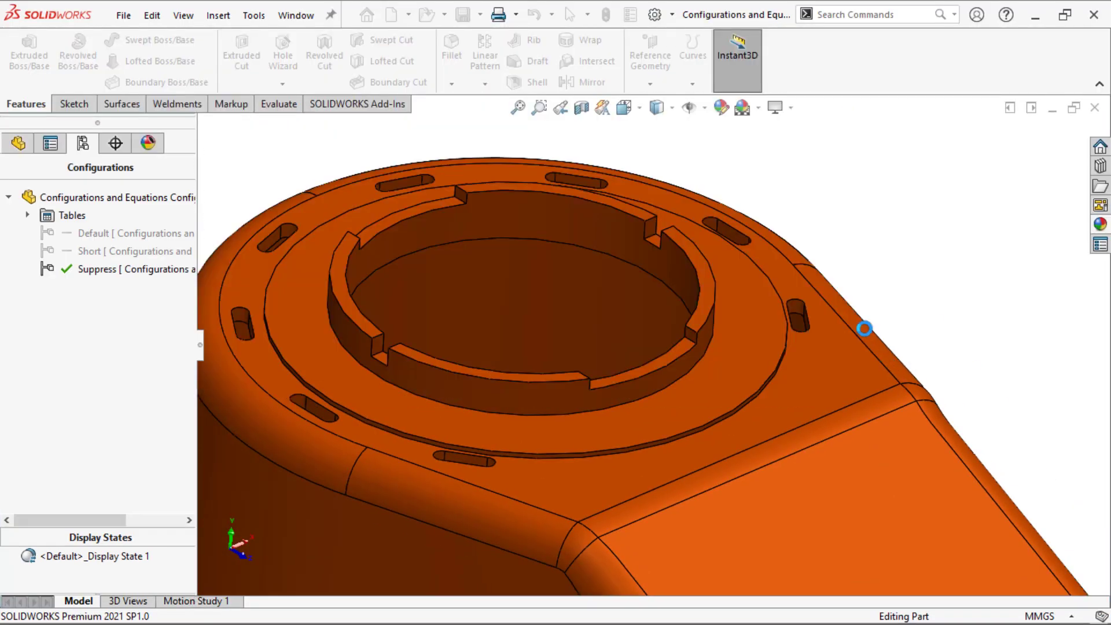
pyautogui.doubleClick(49, 233)
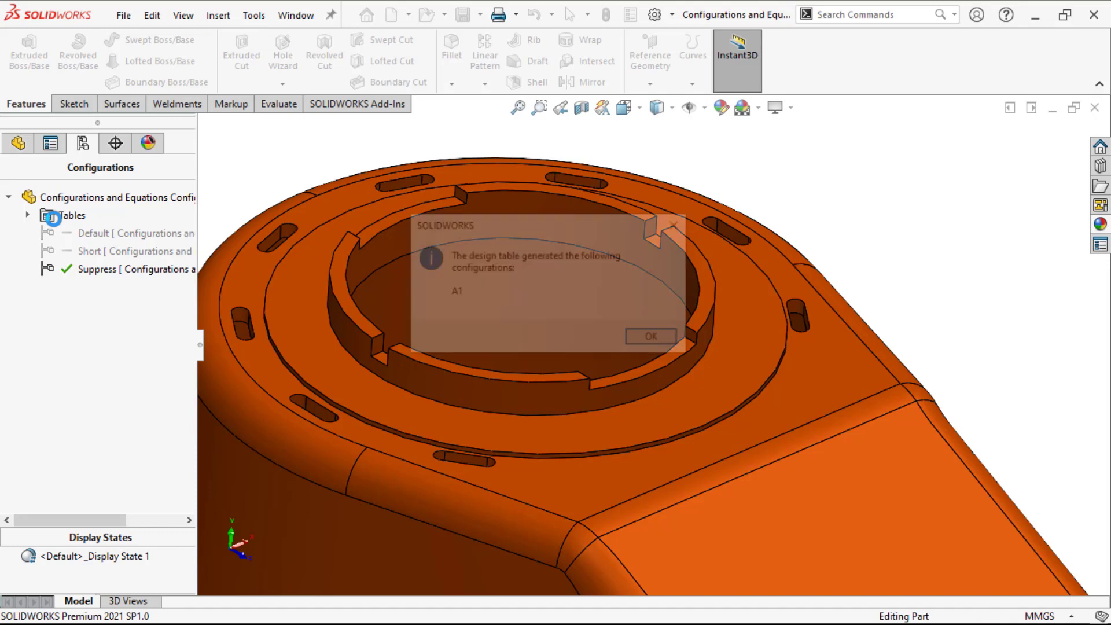
pyautogui.press('Return')
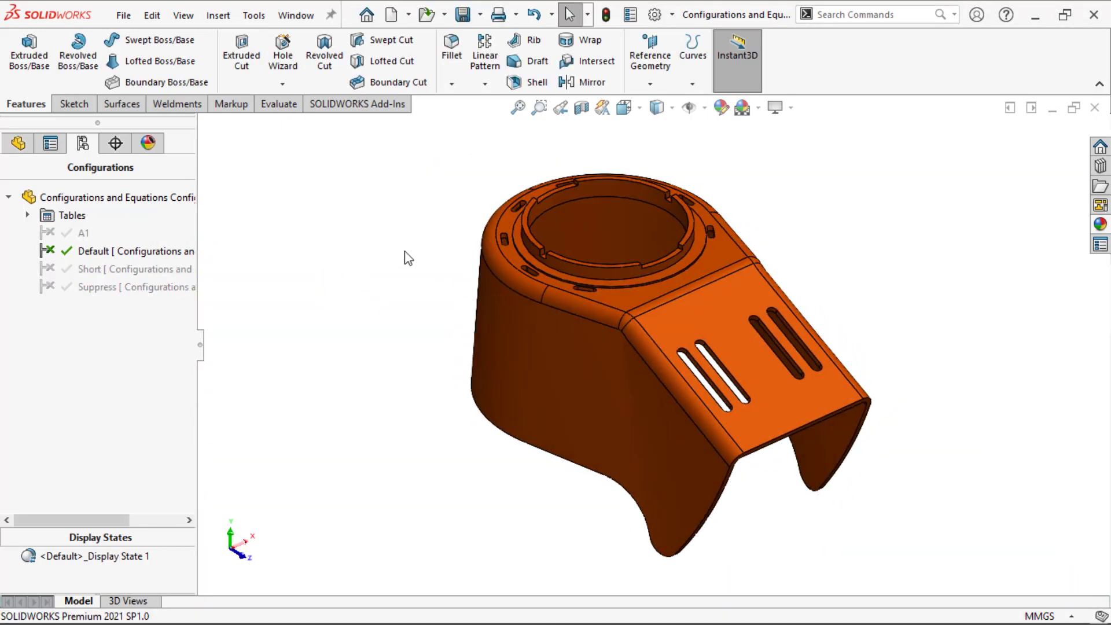
# - Assign Plain Carbon Steel as the part's material, link display states to configurations, and orbit the model to inspect it
pyautogui.click(18, 143)
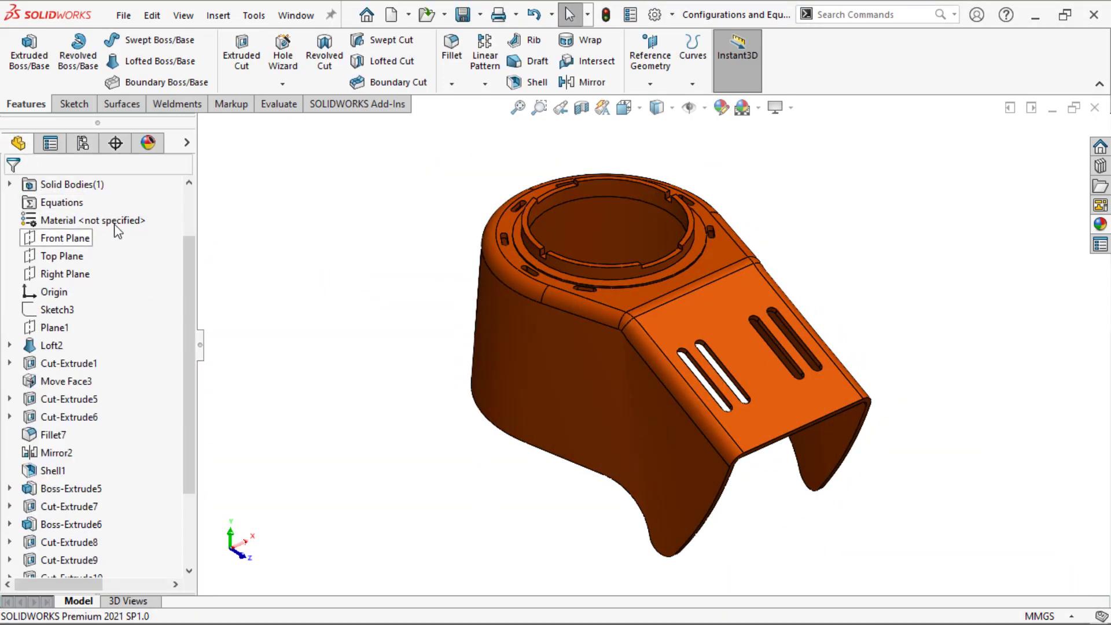
pyautogui.click(69, 222)
pyautogui.rightClick(70, 224)
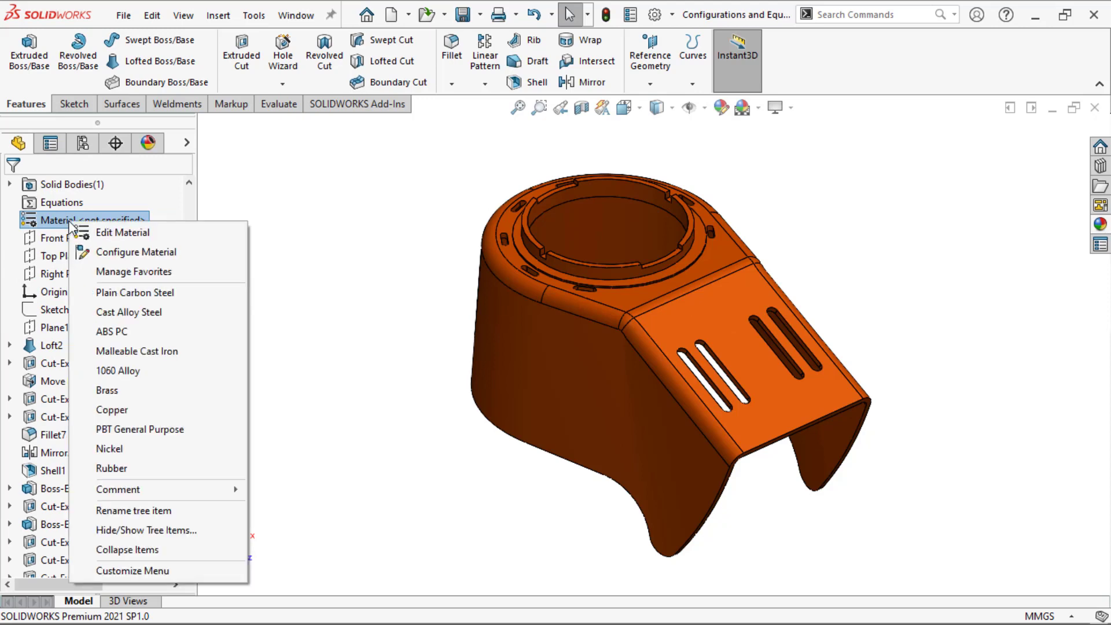
pyautogui.click(139, 294)
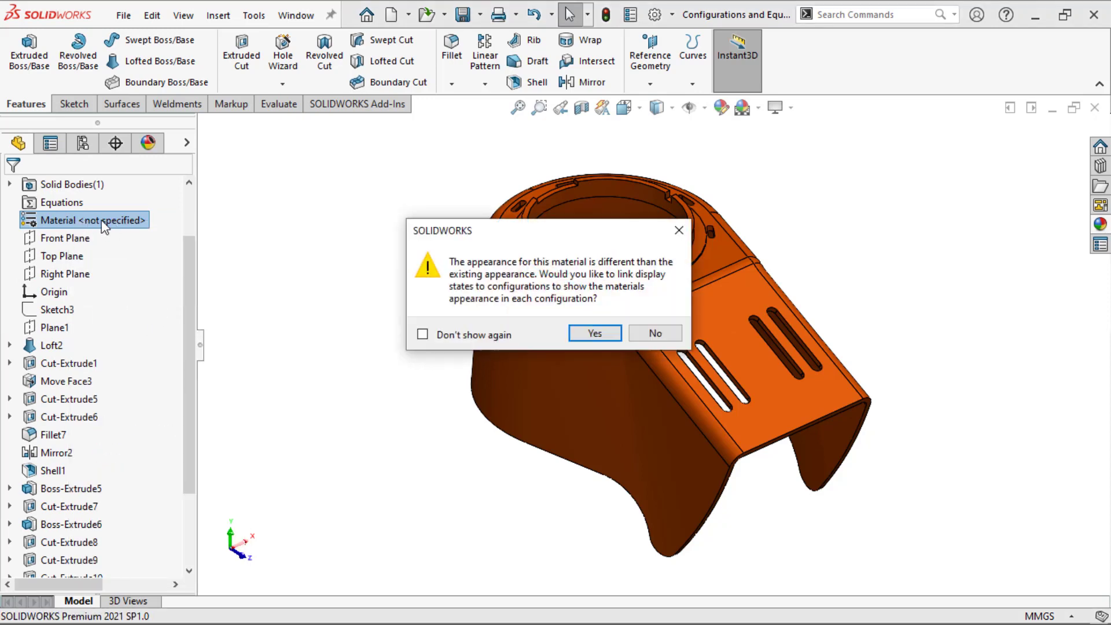
pyautogui.click(595, 334)
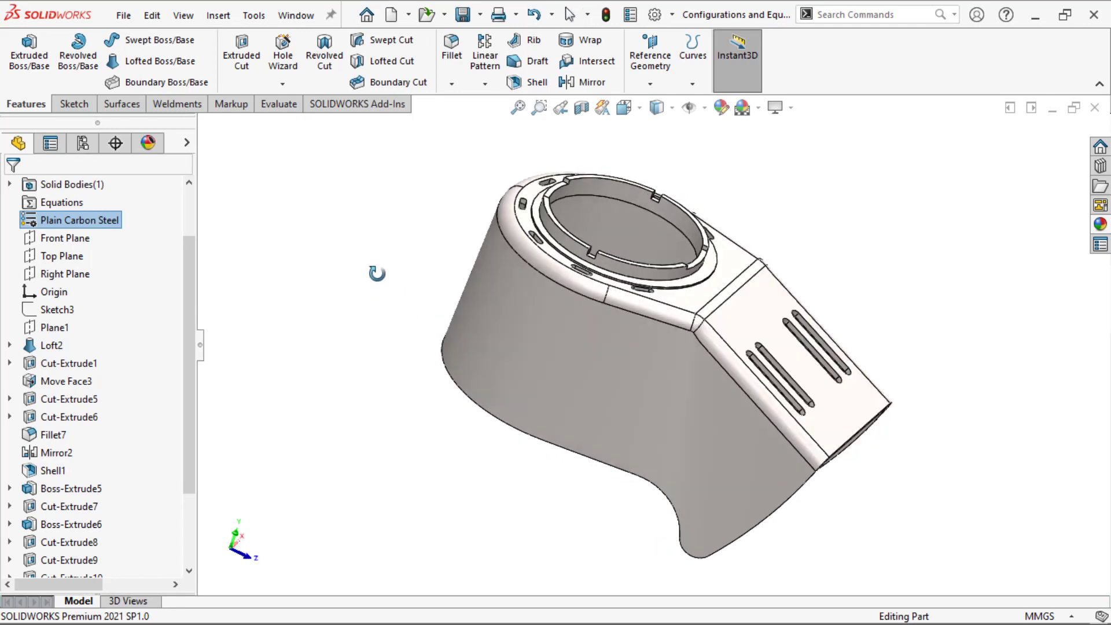
pyautogui.click(363, 277)
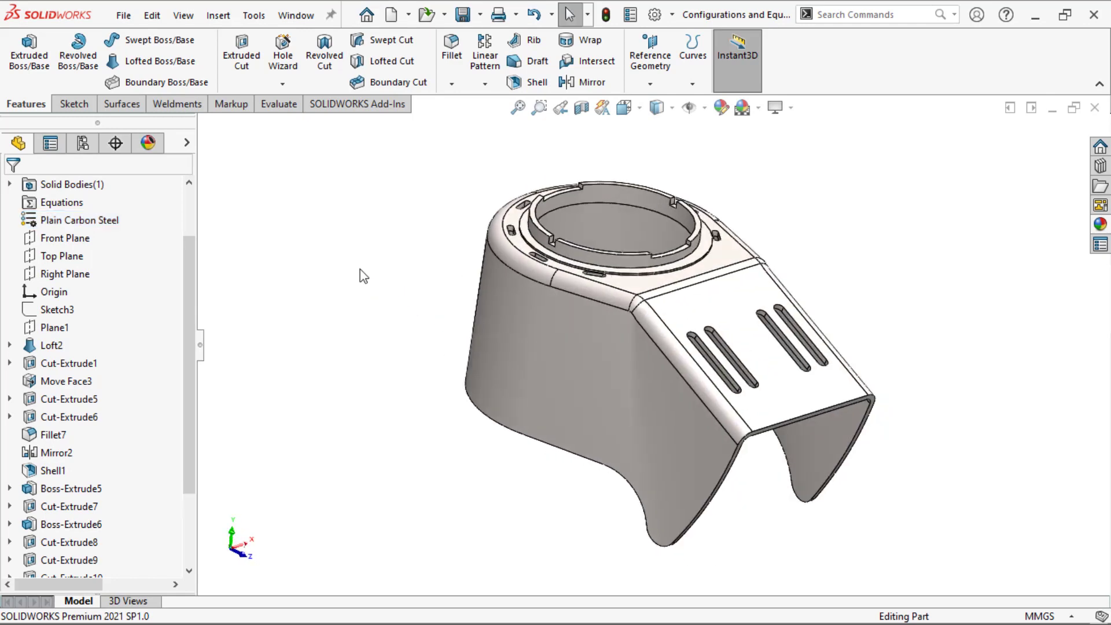
# - Open the design table for editing and add the material library parameter as a new column
pyautogui.click(82, 144)
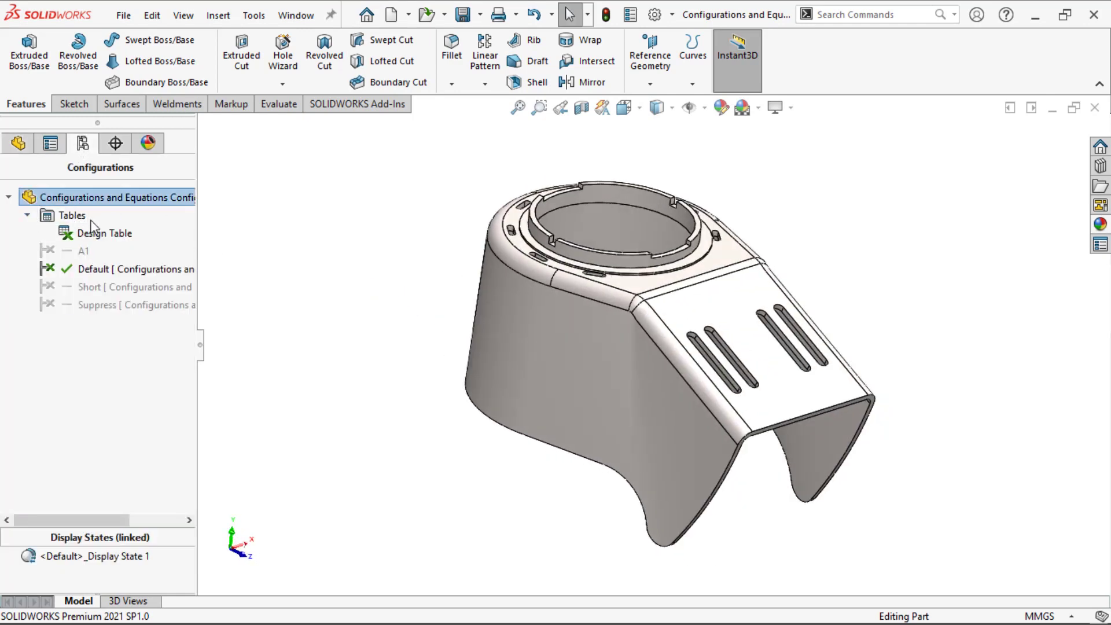
pyautogui.click(92, 232)
pyautogui.rightClick(90, 232)
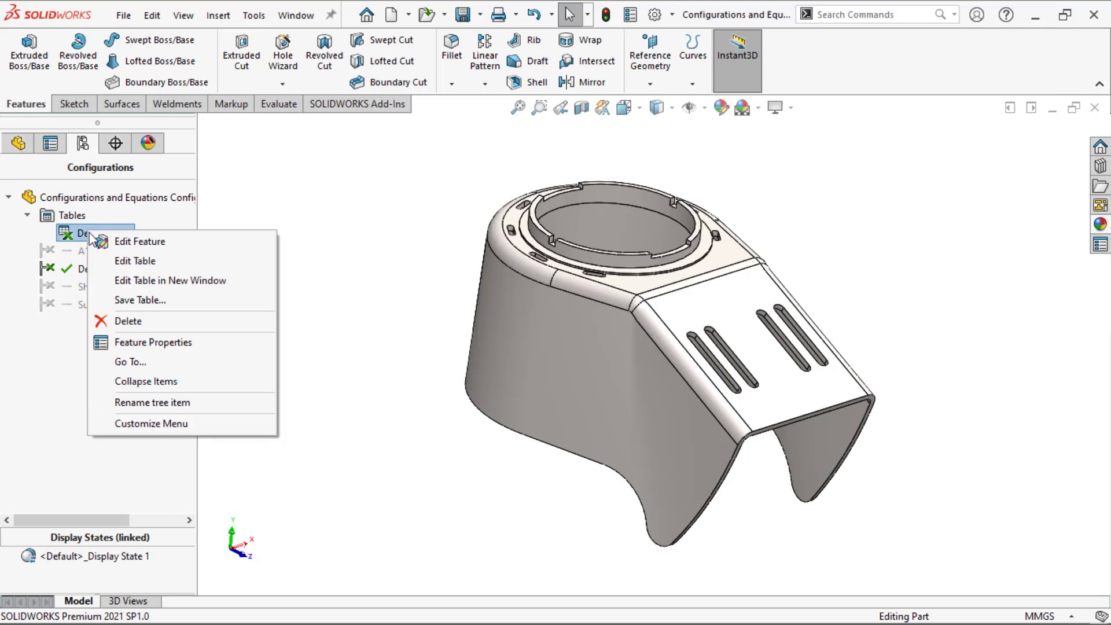
pyautogui.click(139, 261)
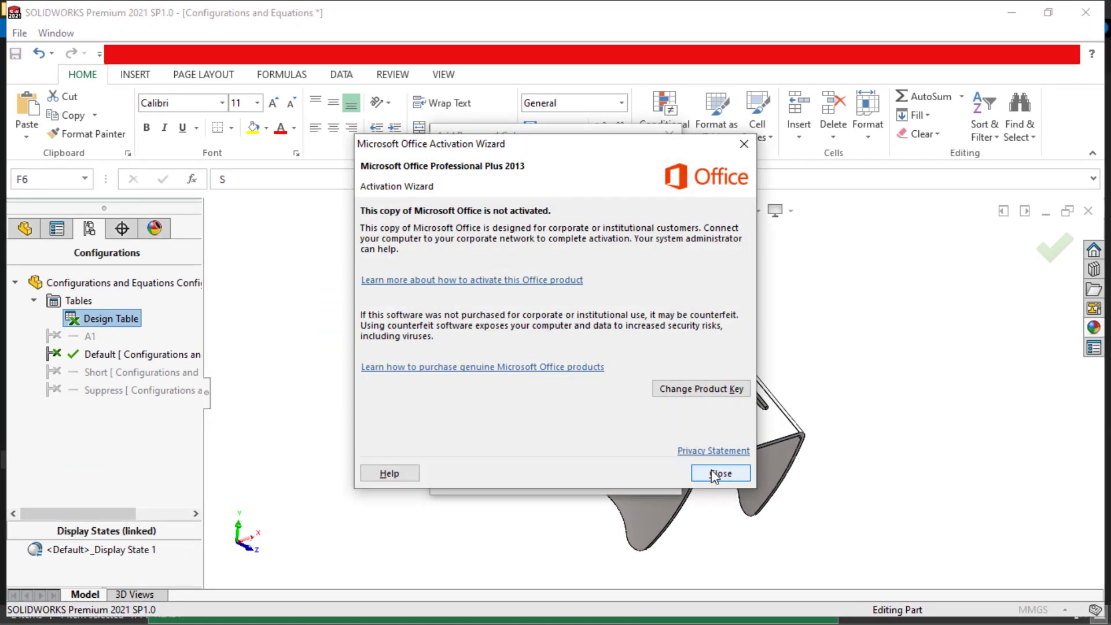
pyautogui.click(717, 472)
pyautogui.click(602, 358)
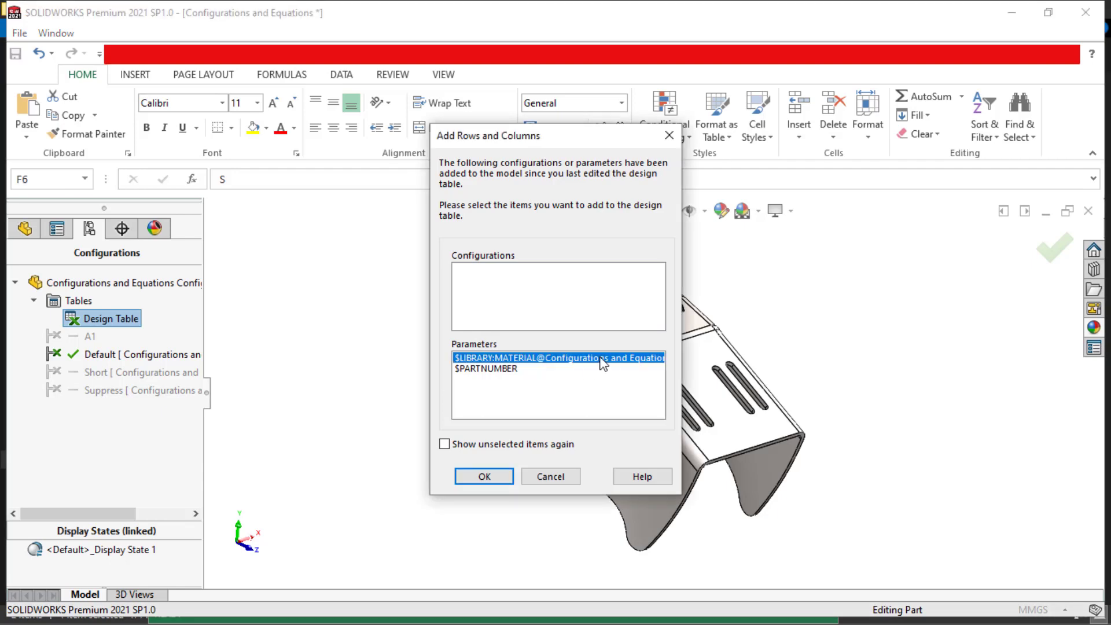
pyautogui.click(484, 476)
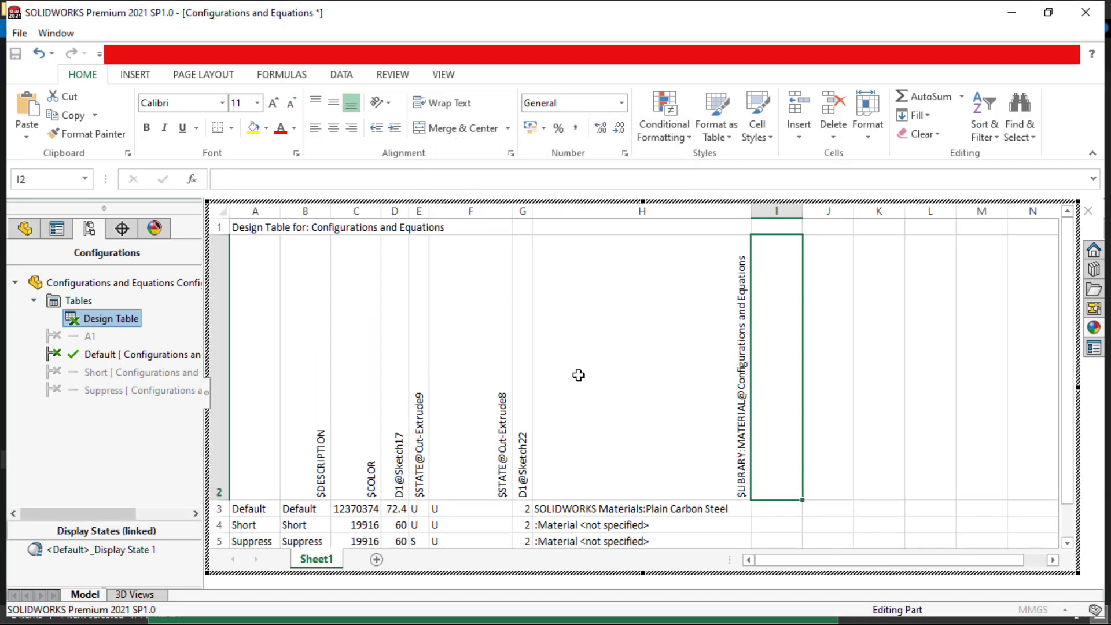
# - Set the material of configuration Short to Brass in the design table's material column
pyautogui.scroll(-2, 717, 351)
pyautogui.scroll(2, 682, 394)
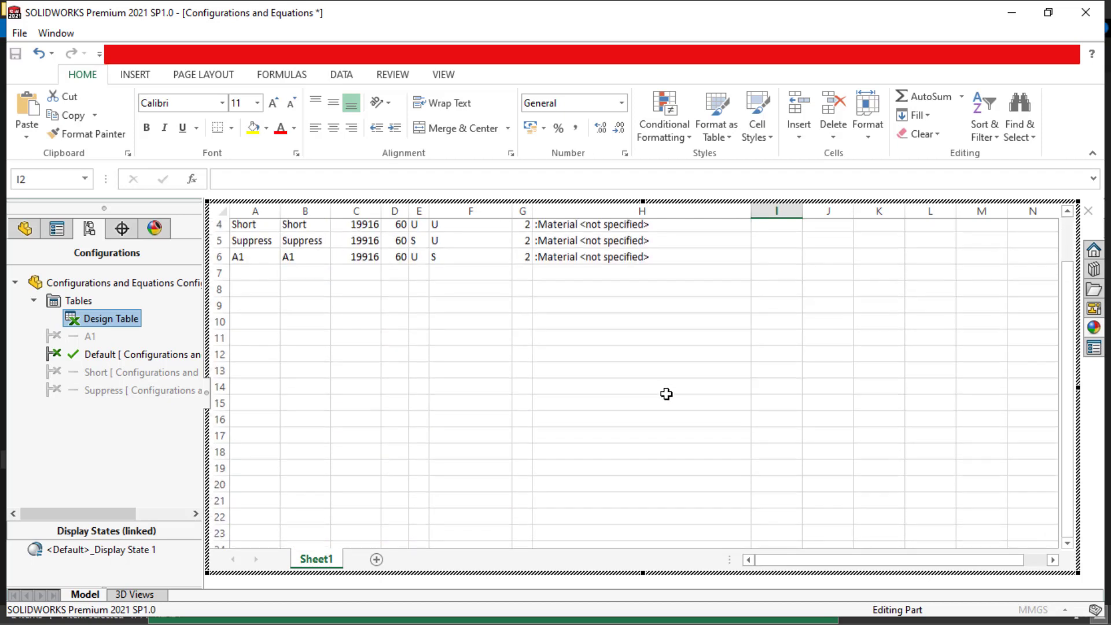
pyautogui.click(666, 523)
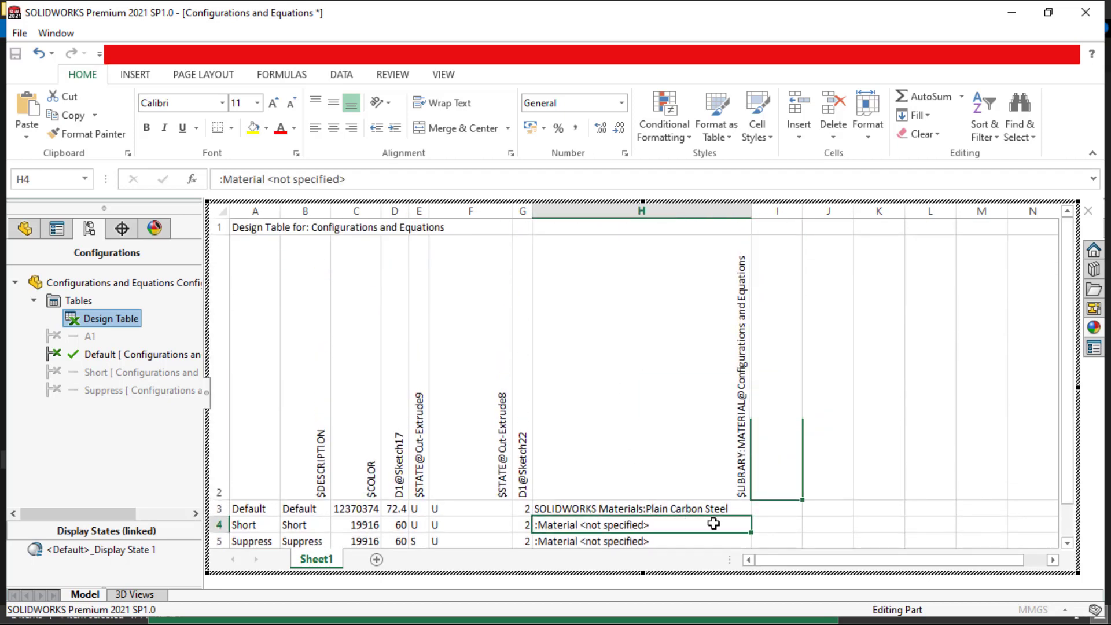
pyautogui.click(758, 525)
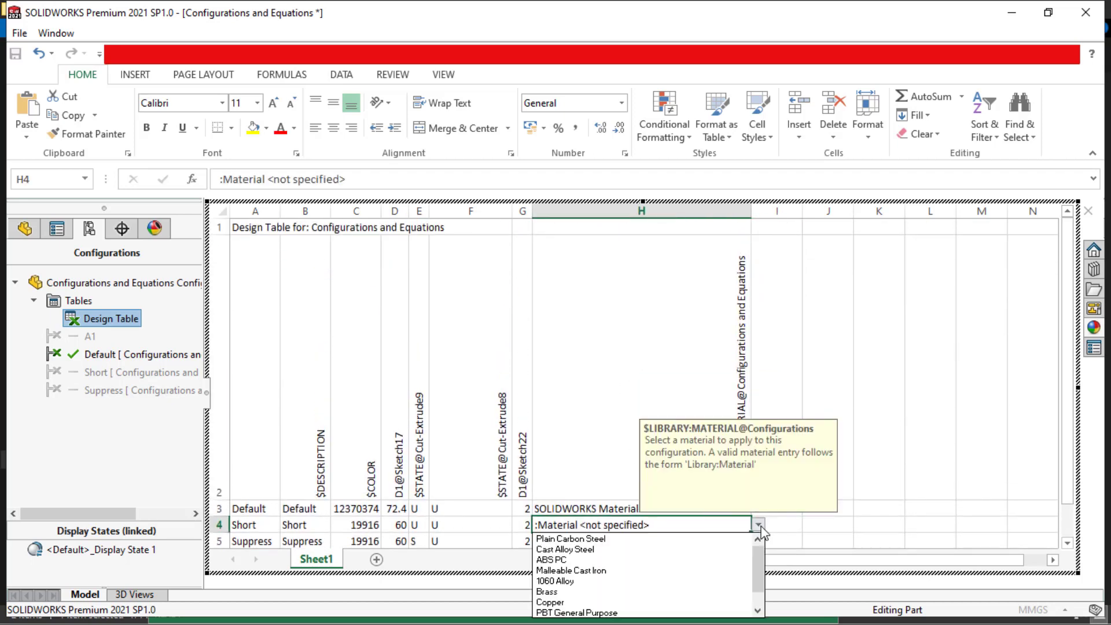
pyautogui.click(670, 591)
# - Set the material of configuration Suppress to Copper and of configuration A1 to Malleable Cast Iron
pyautogui.scroll(-1, 650, 521)
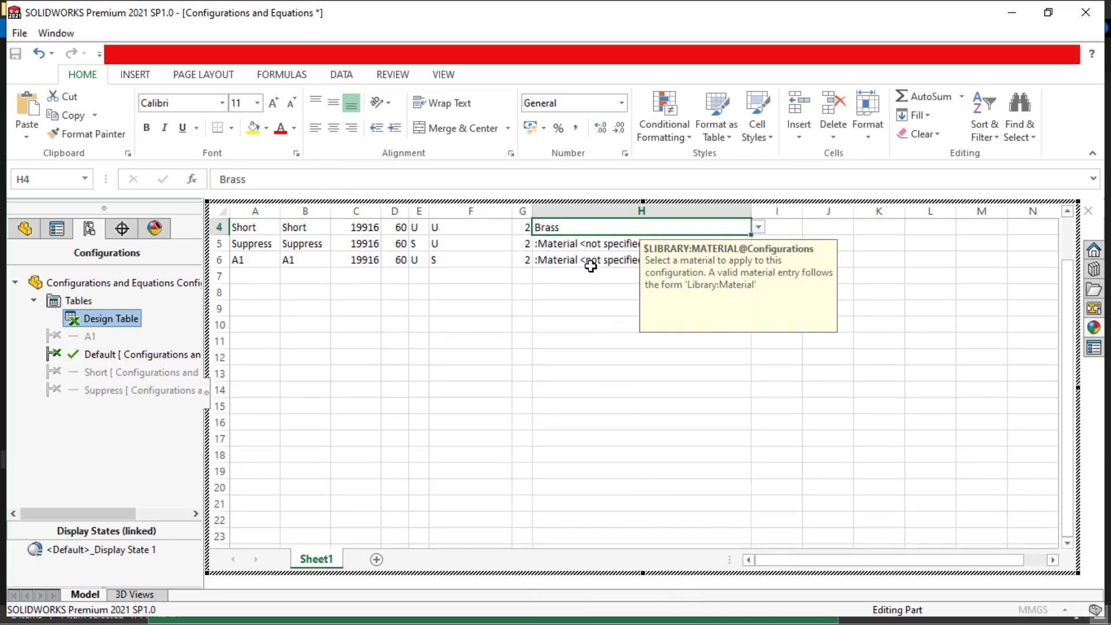
pyautogui.click(591, 244)
pyautogui.click(759, 245)
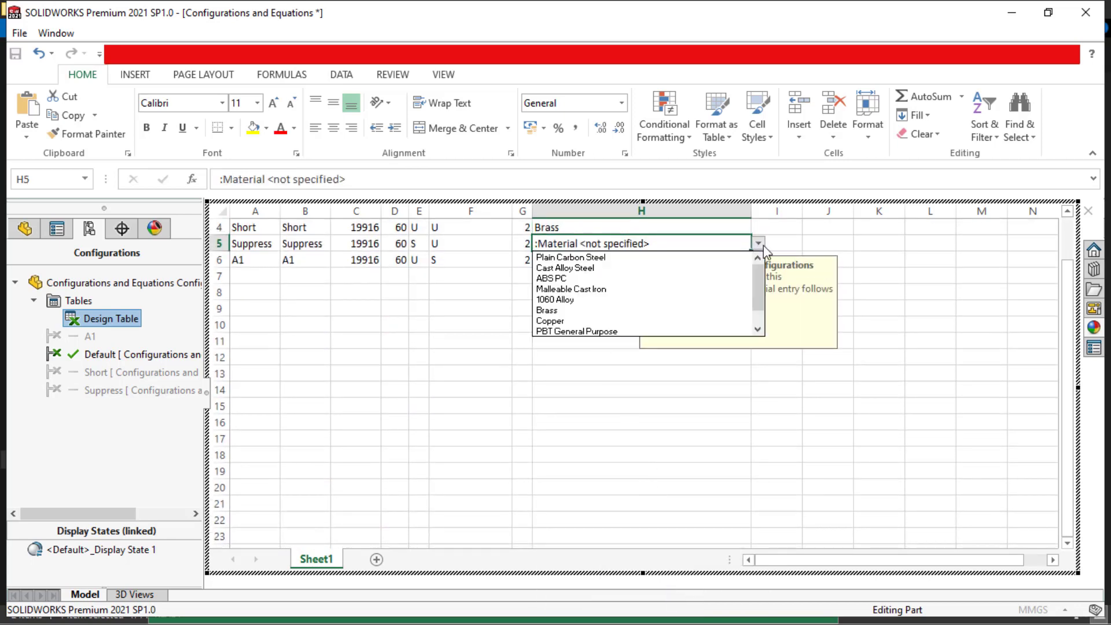
pyautogui.click(655, 321)
pyautogui.click(611, 261)
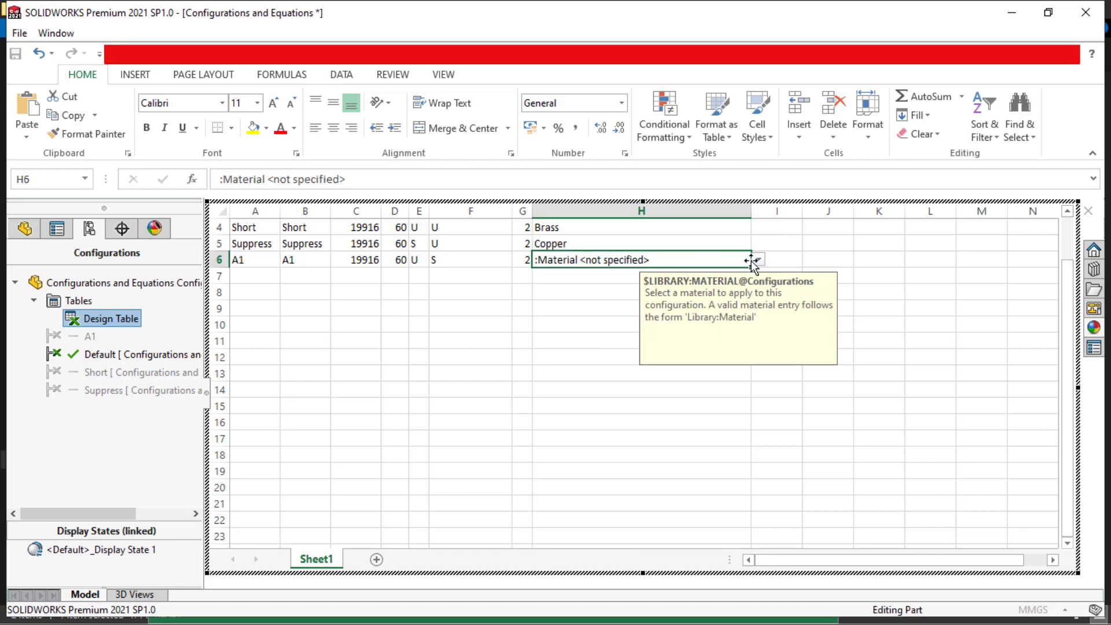
pyautogui.click(762, 261)
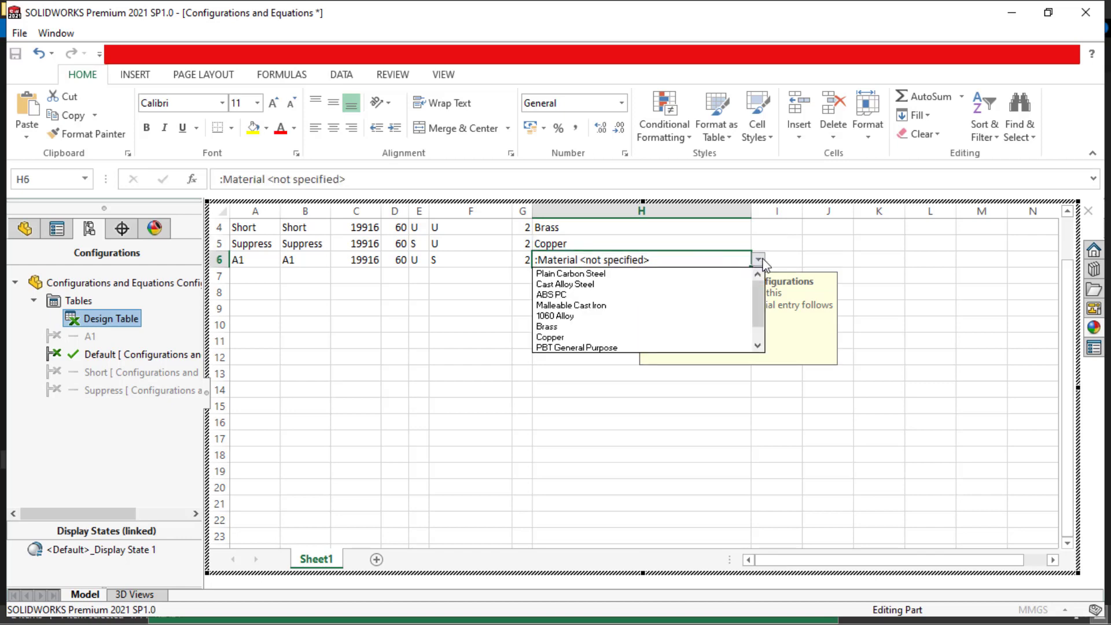
pyautogui.click(701, 306)
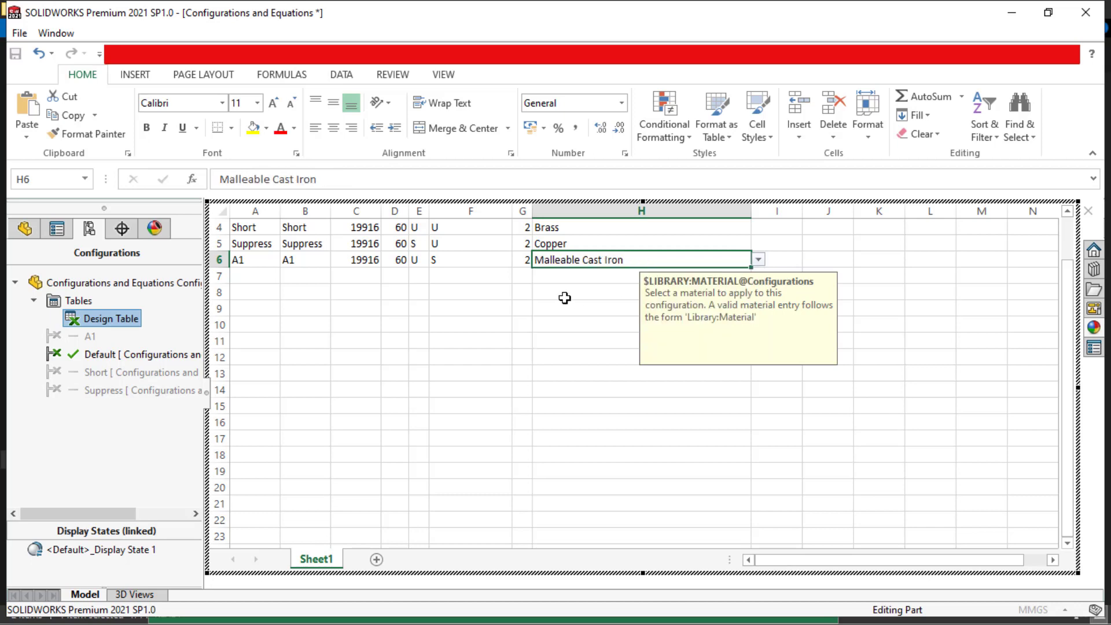
# - Review the Cut-Extrude8 state of configuration A1, and close the design table to update the configurations
pyautogui.click(565, 319)
pyautogui.scroll(1, 565, 319)
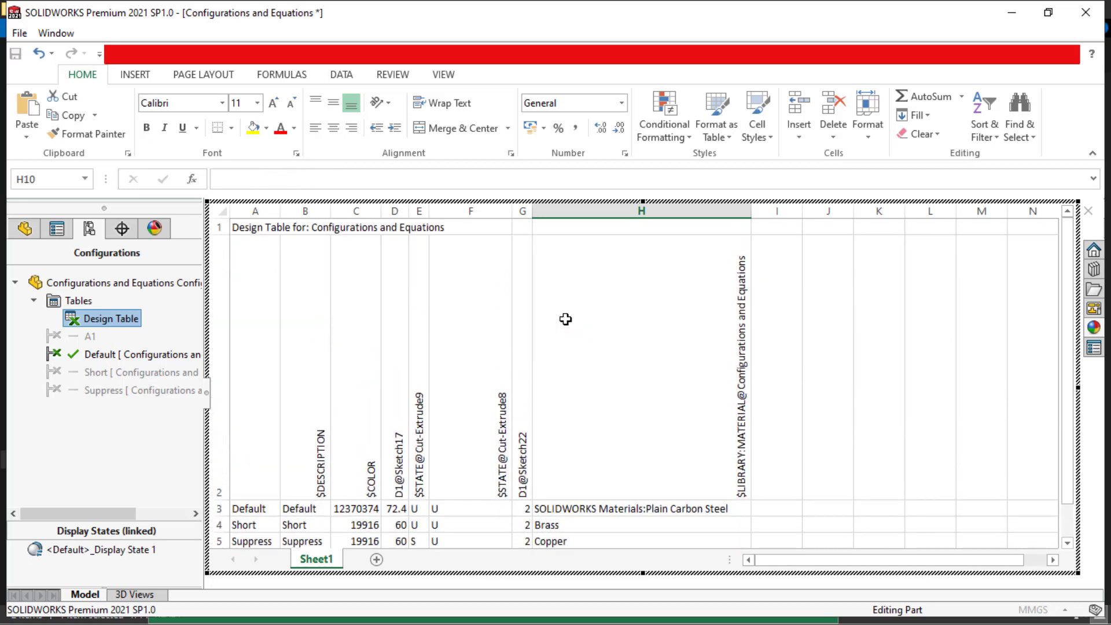
pyautogui.scroll(-1, 566, 319)
pyautogui.click(502, 258)
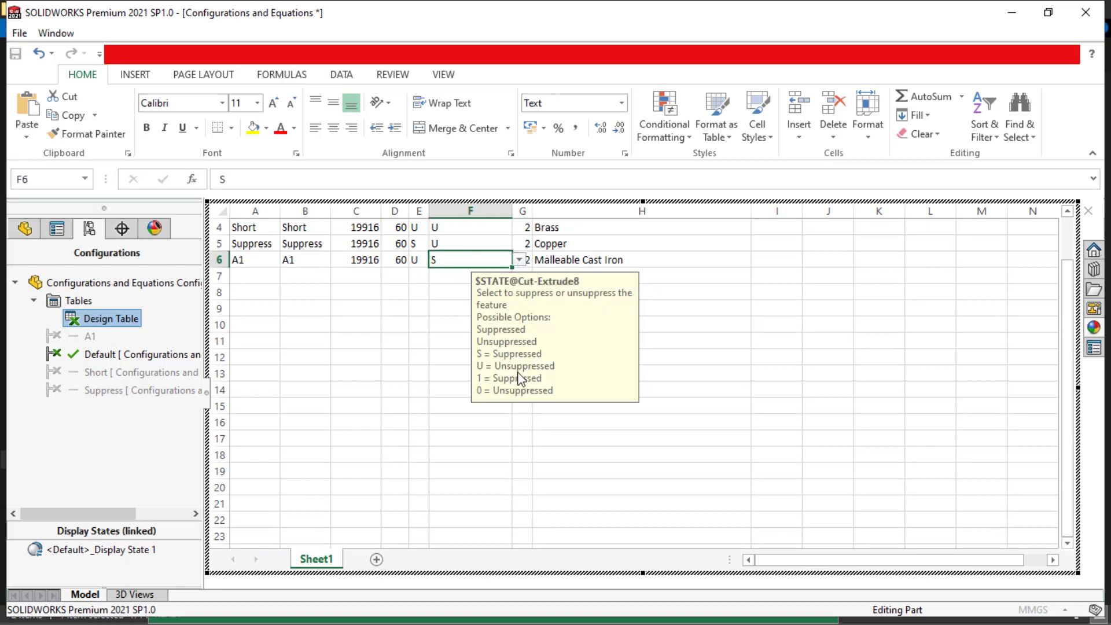
pyautogui.click(402, 358)
pyautogui.scroll(1, 434, 358)
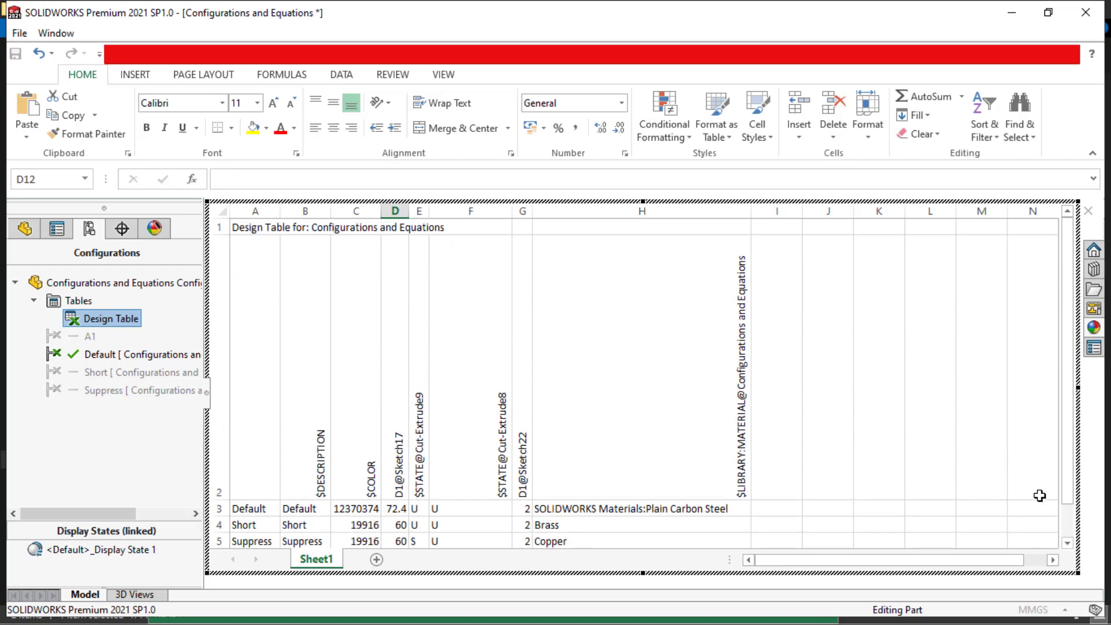
pyautogui.click(1090, 512)
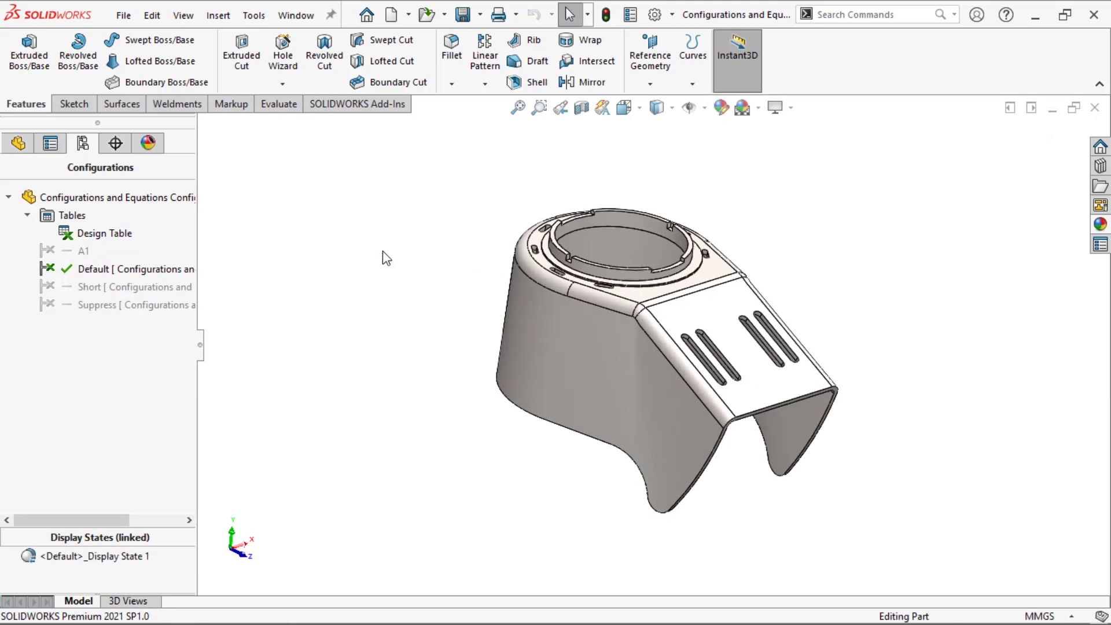
# - Activate the A1, Suppress, Short and Default configurations in turn to compare their materials and features
pyautogui.doubleClick(80, 251)
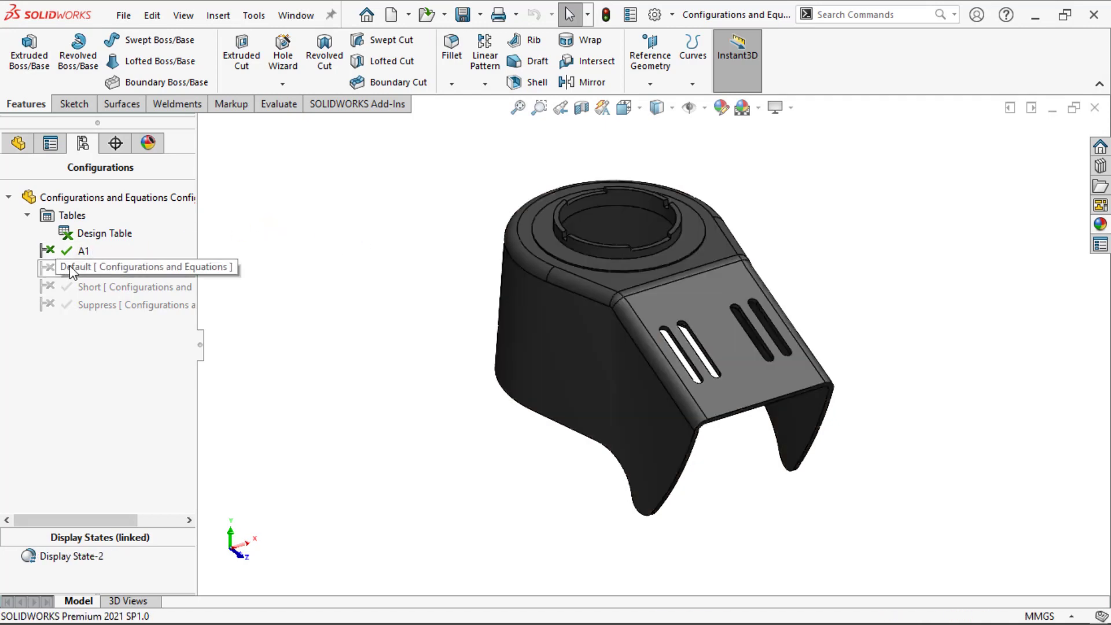
pyautogui.doubleClick(73, 303)
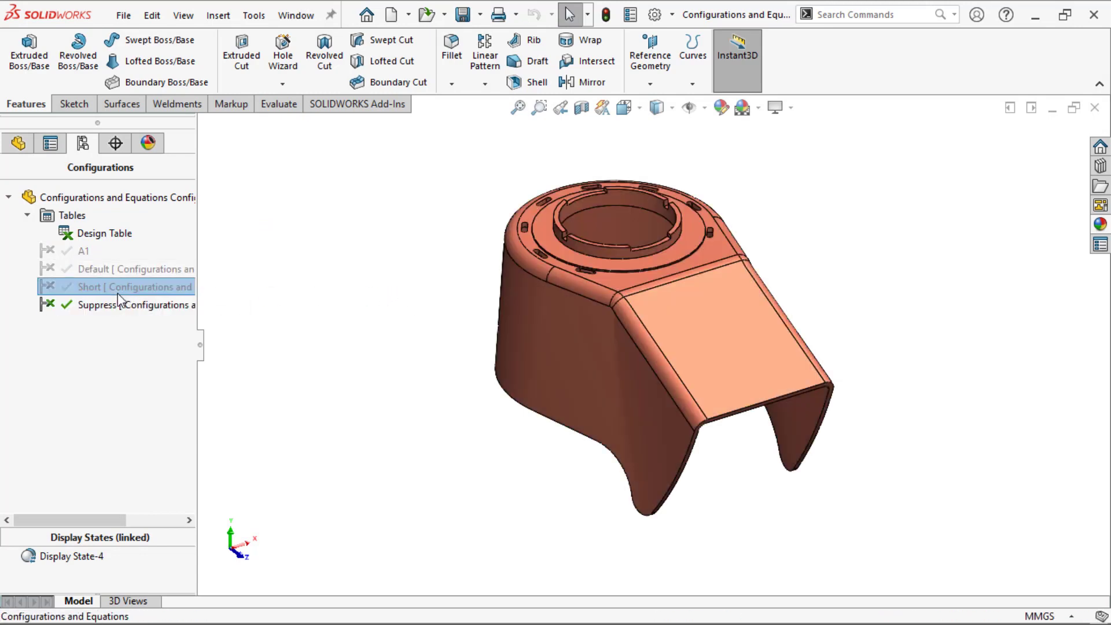
pyautogui.doubleClick(117, 290)
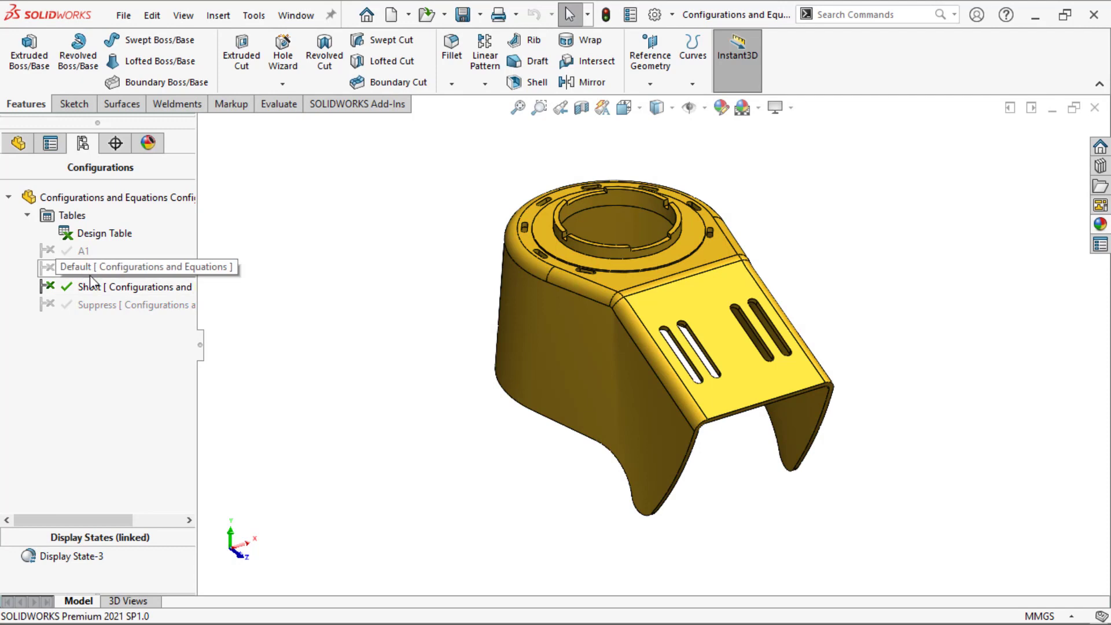
pyautogui.doubleClick(90, 274)
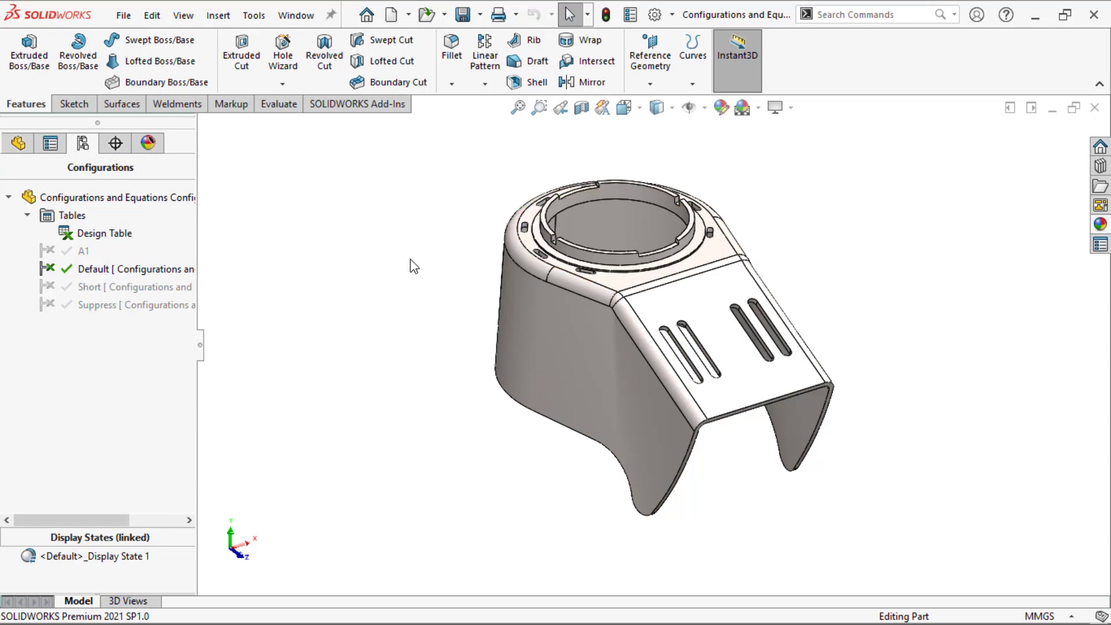
# - Inspect the diameter dimension of the ring Boss-Extrude5 on top of the housing, and clear the selection
pyautogui.moveTo(406, 262); pyautogui.dragTo(411, 267, button='middle')
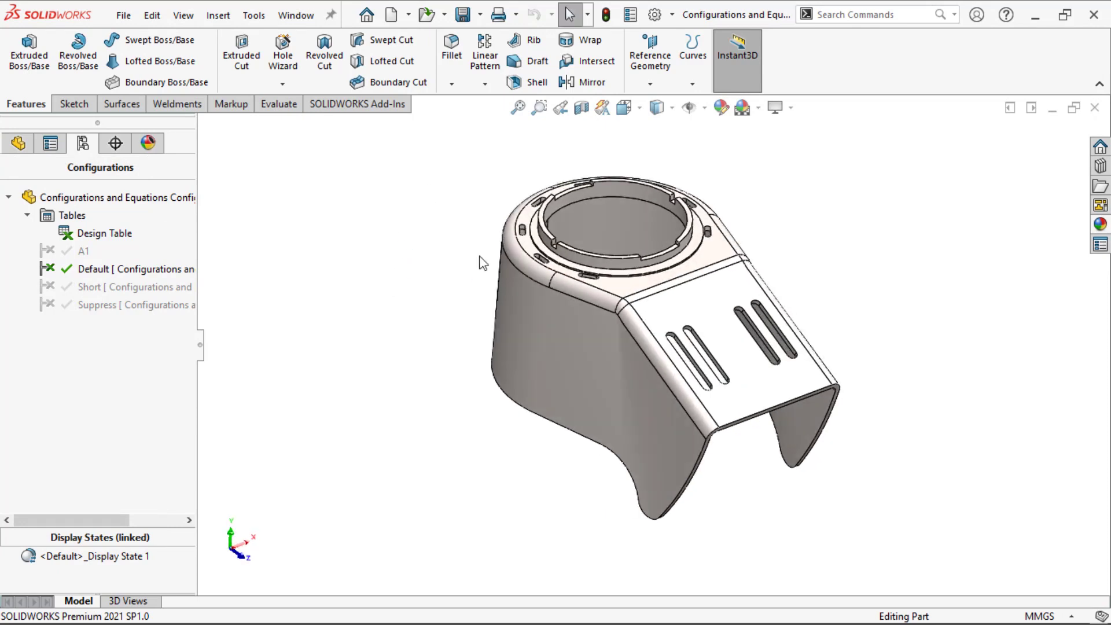
pyautogui.click(617, 189)
pyautogui.scroll(2, 852, 193)
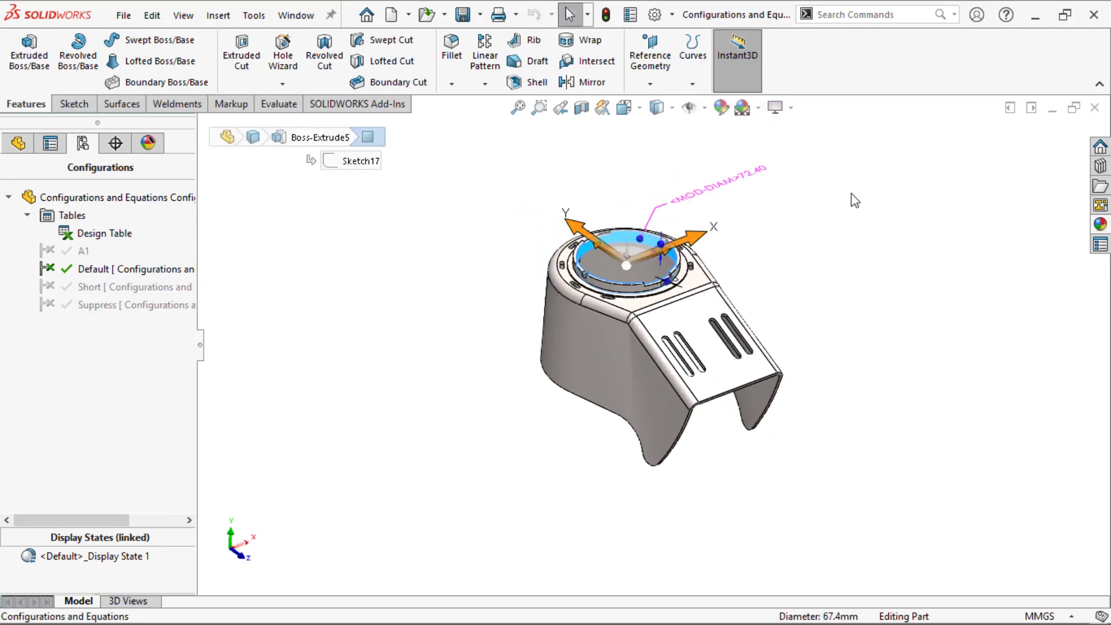
pyautogui.scroll(-1, 852, 193)
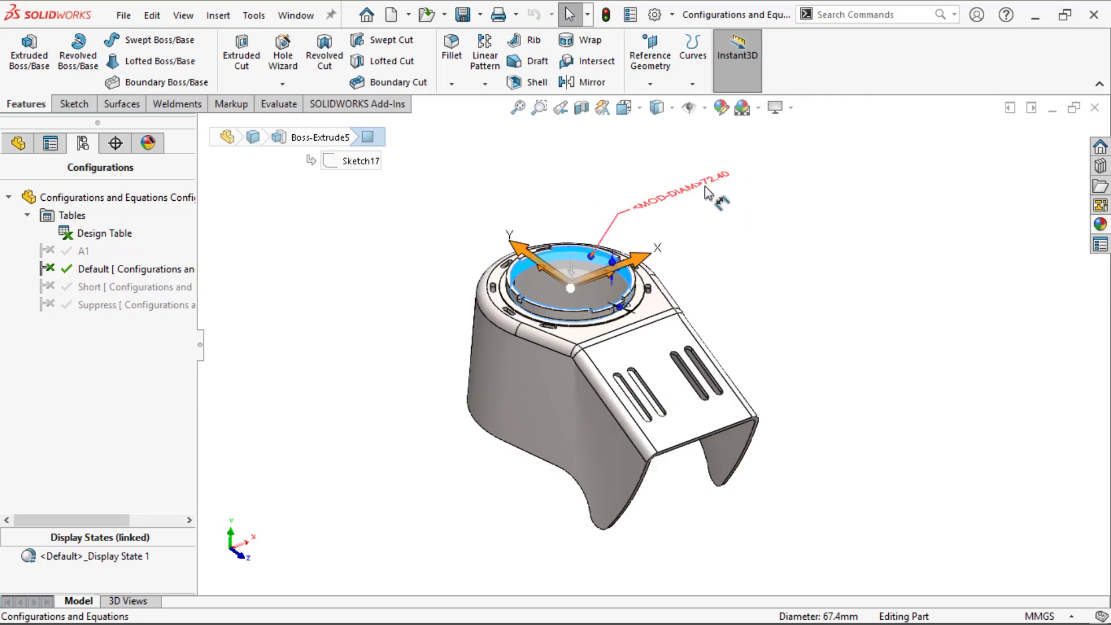
pyautogui.click(442, 216)
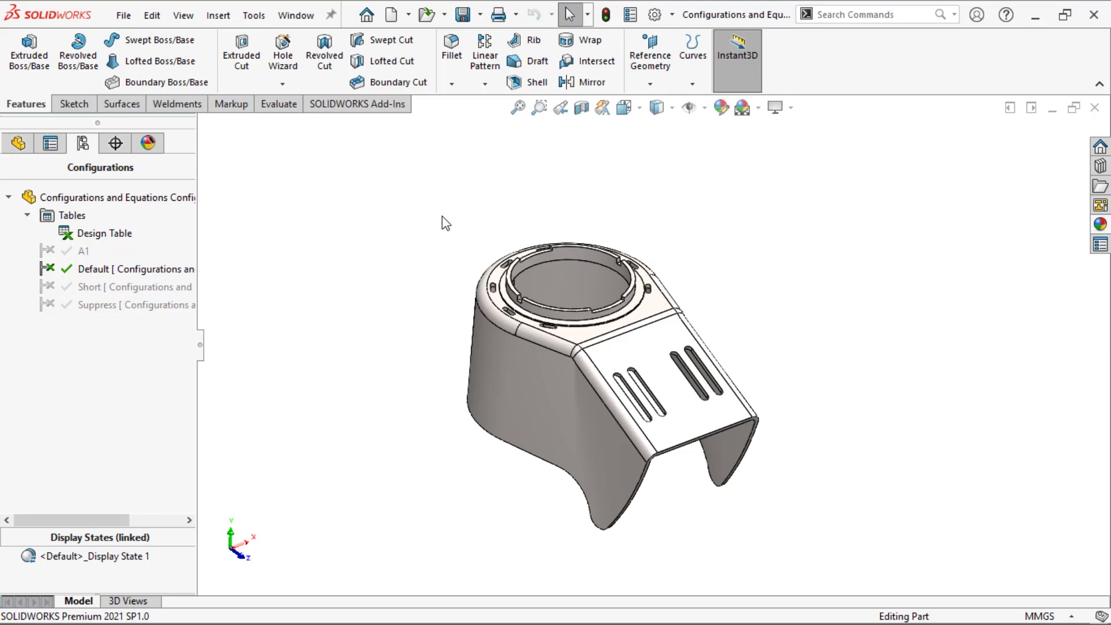
# - Add a global variable named Diameter with the value 70 to the part's equations
pyautogui.click(254, 16)
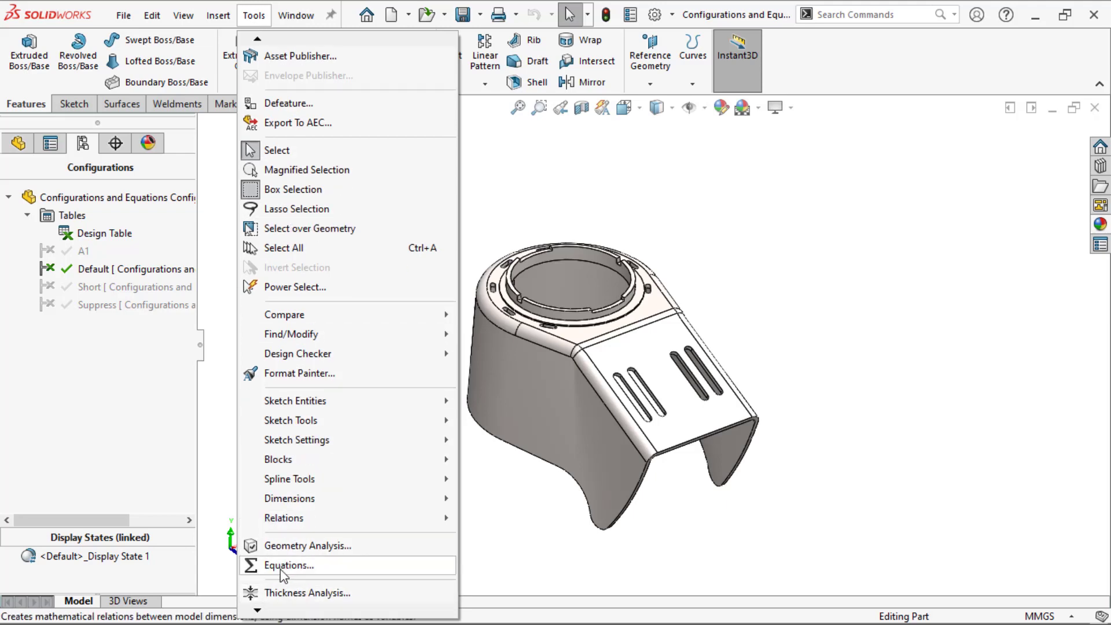
pyautogui.click(281, 564)
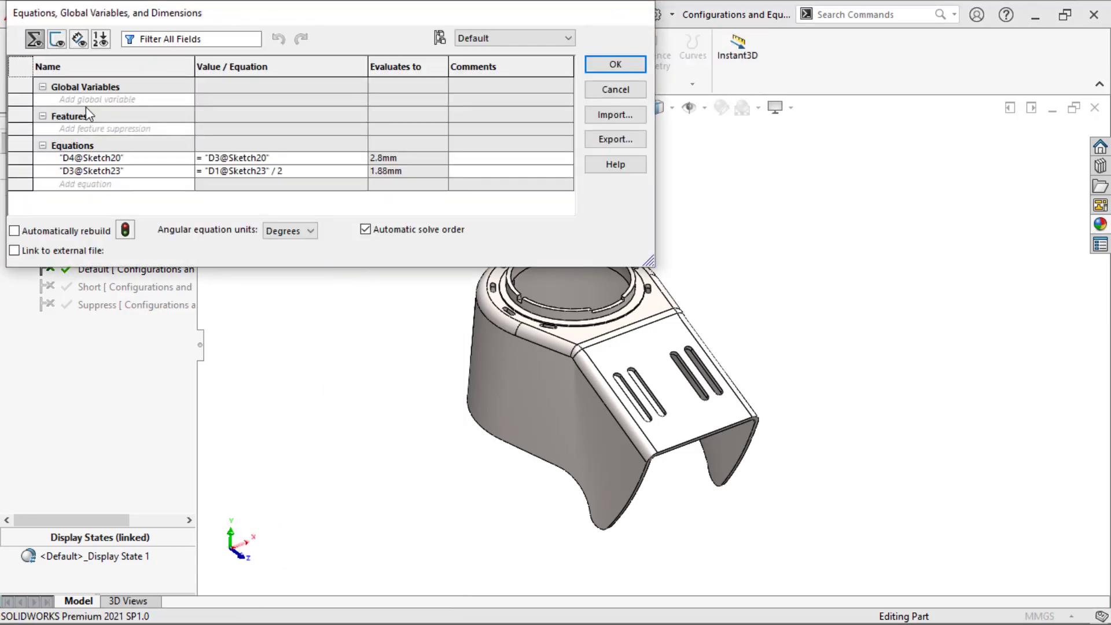
pyautogui.click(85, 100)
pyautogui.click(238, 99)
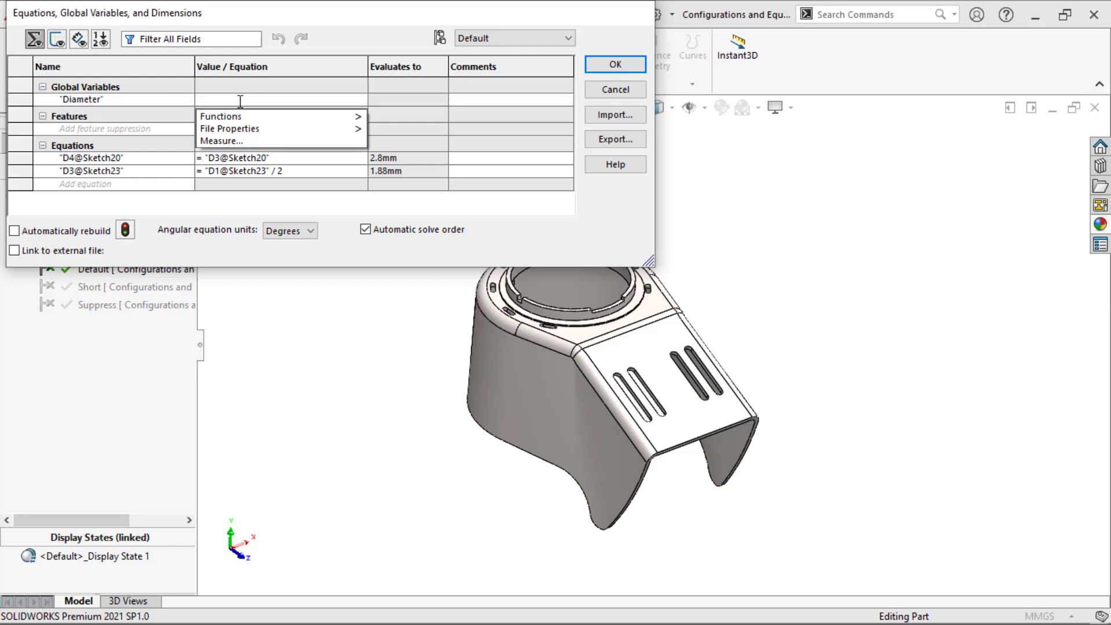
pyautogui.write('=75')
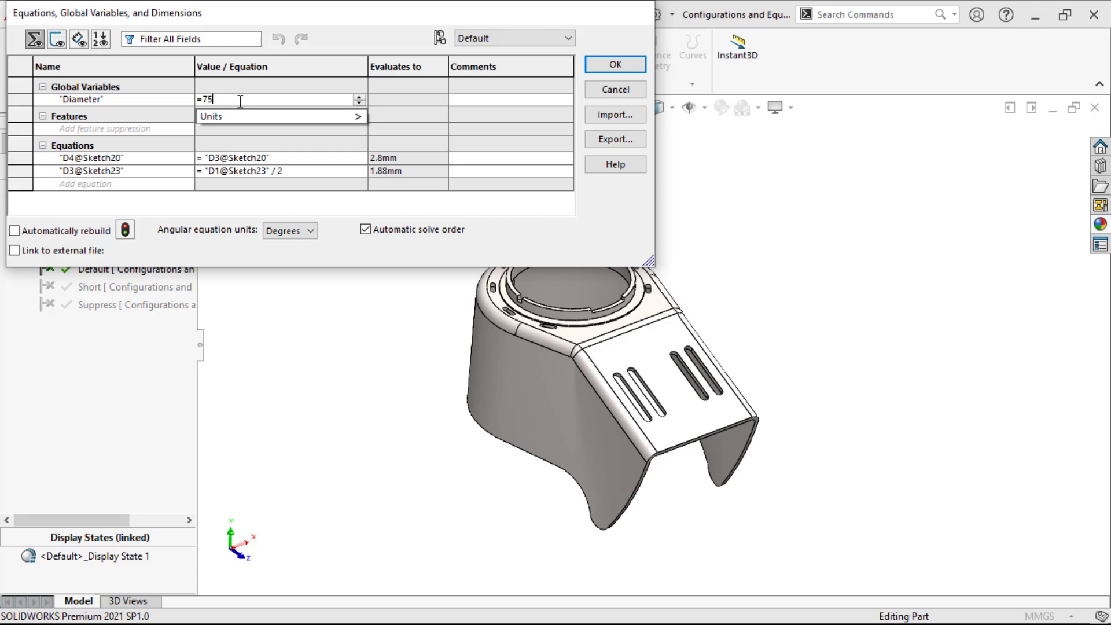
pyautogui.press('BackSpace')
pyautogui.press('BackSpace')
pyautogui.write('70')
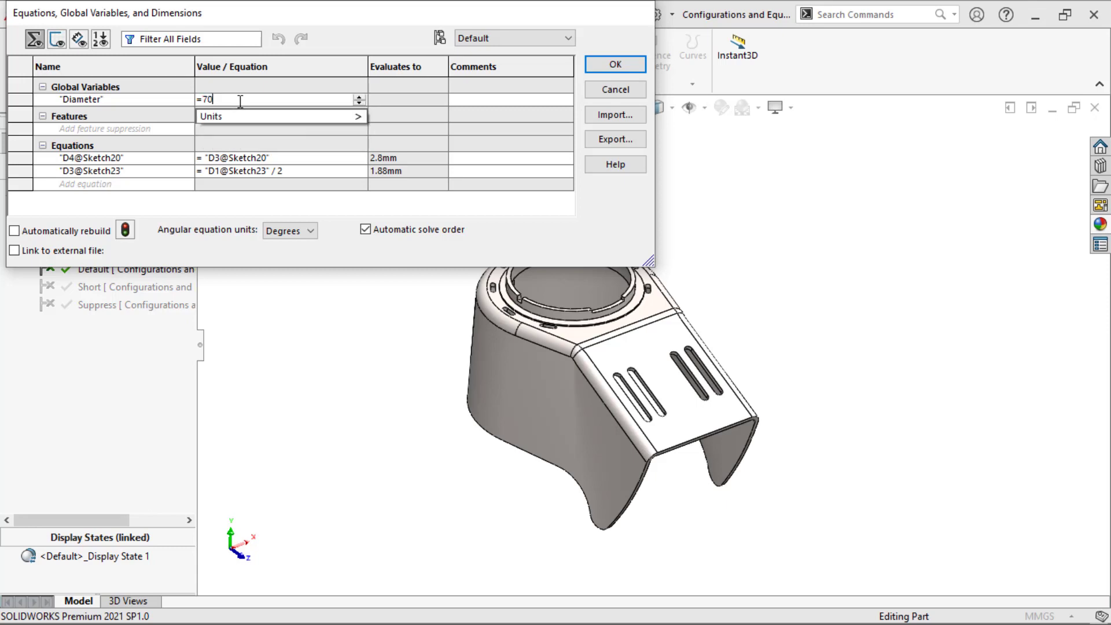
pyautogui.press('Down')
pyautogui.press('Right')
pyautogui.click(402, 100)
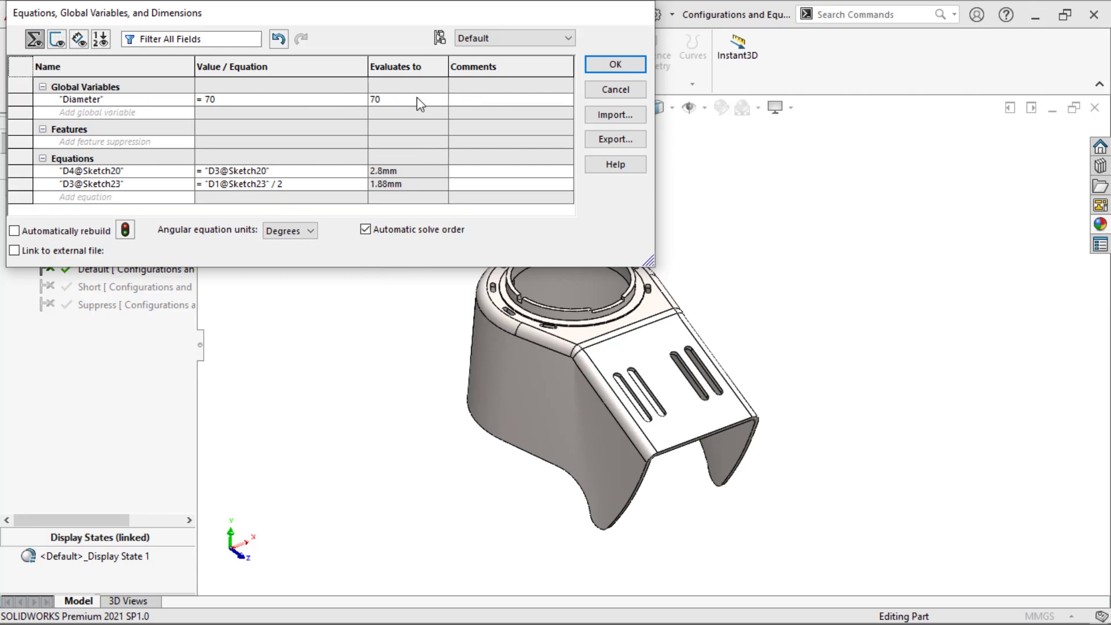
pyautogui.click(615, 65)
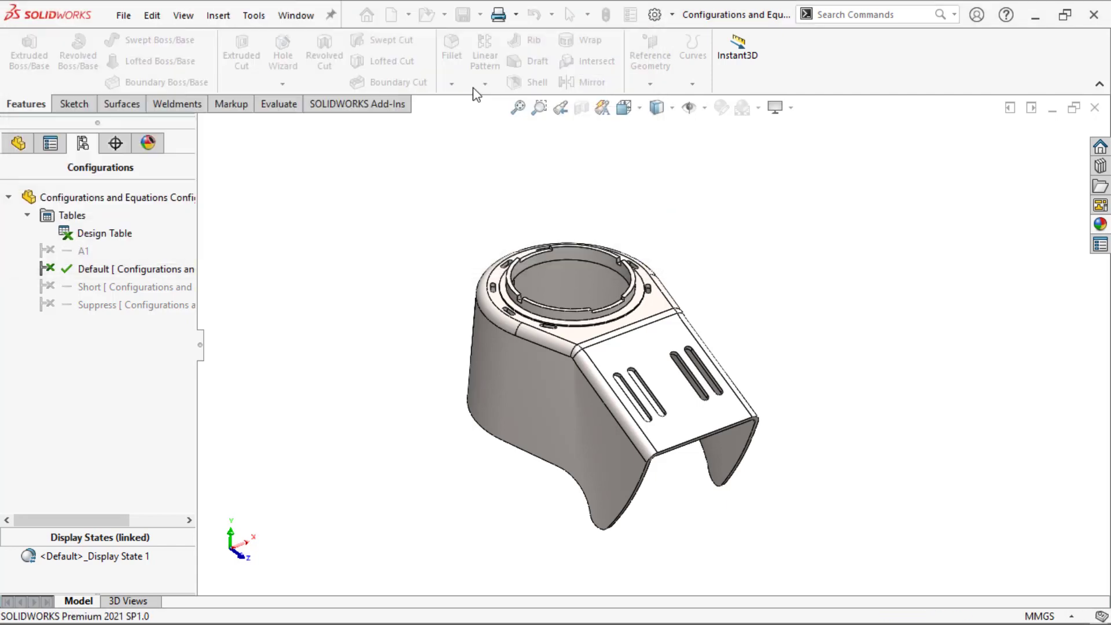
pyautogui.click(575, 255)
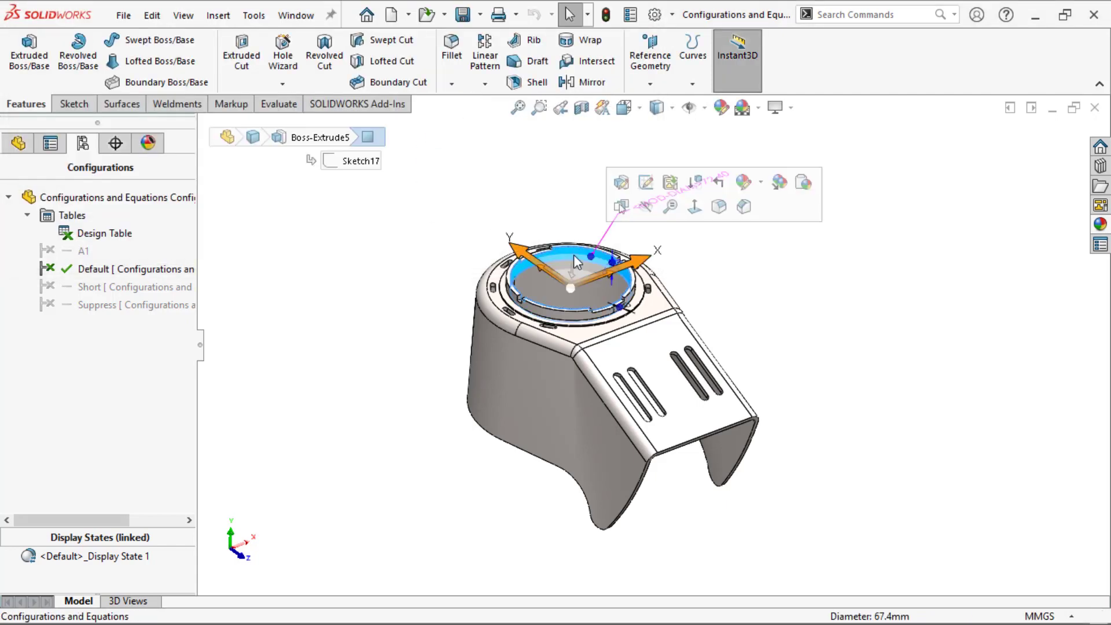
pyautogui.click(715, 243)
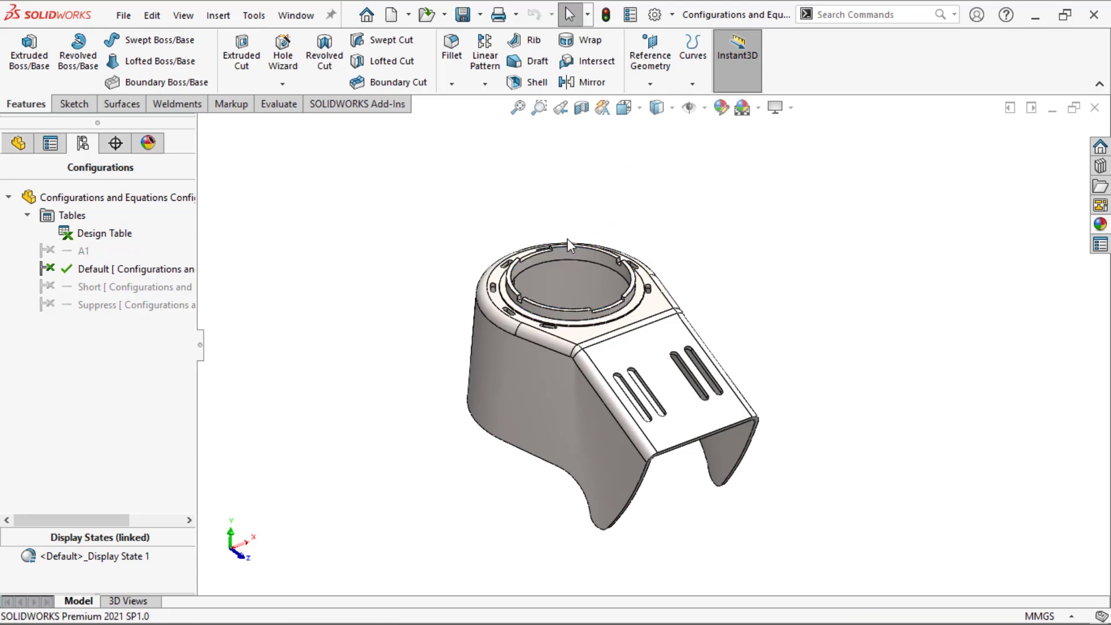
pyautogui.click(581, 253)
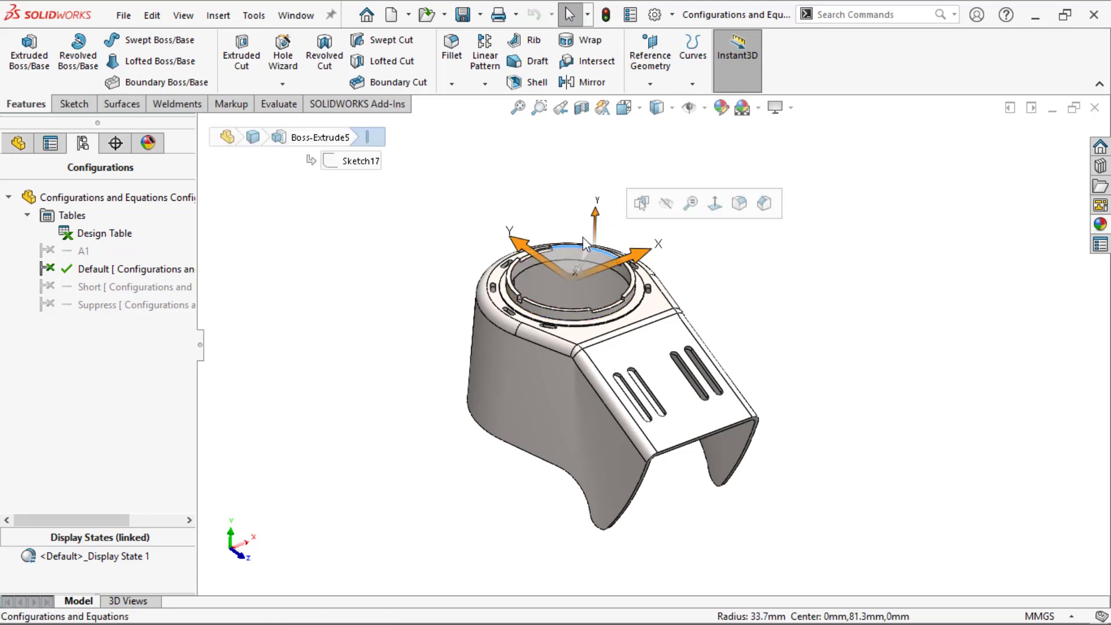
pyautogui.click(481, 231)
# - Set the diameter dimension D1@Sketch17 of the ring Boss-Extrude5 equal to the global variable Diameter, and close the dimension's properties
pyautogui.scroll(-4, 611, 218)
pyautogui.click(562, 328)
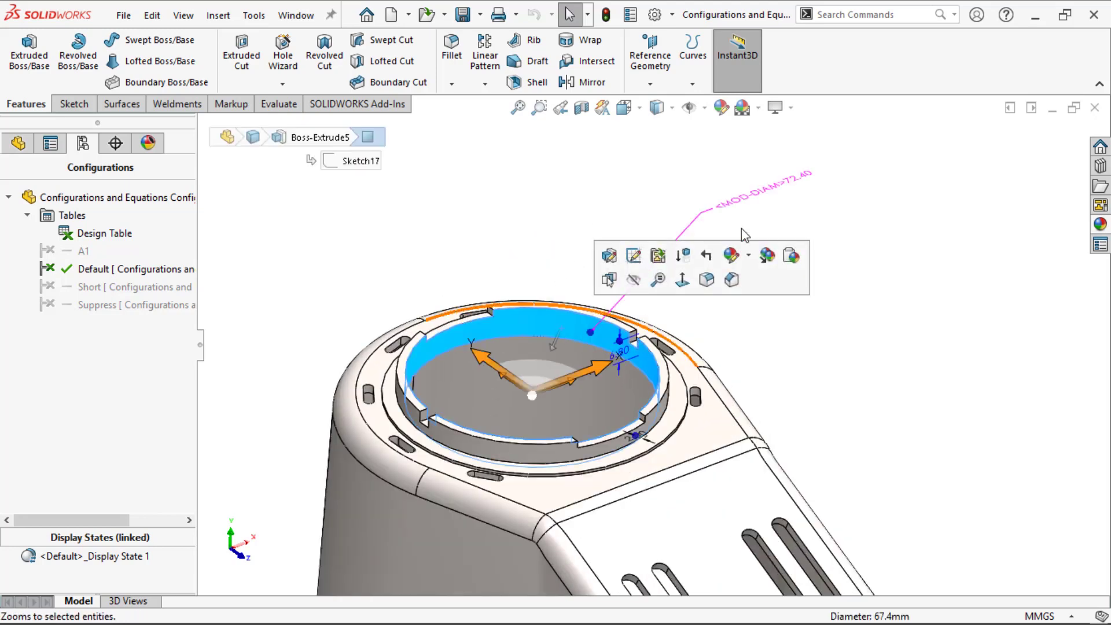
pyautogui.doubleClick(752, 197)
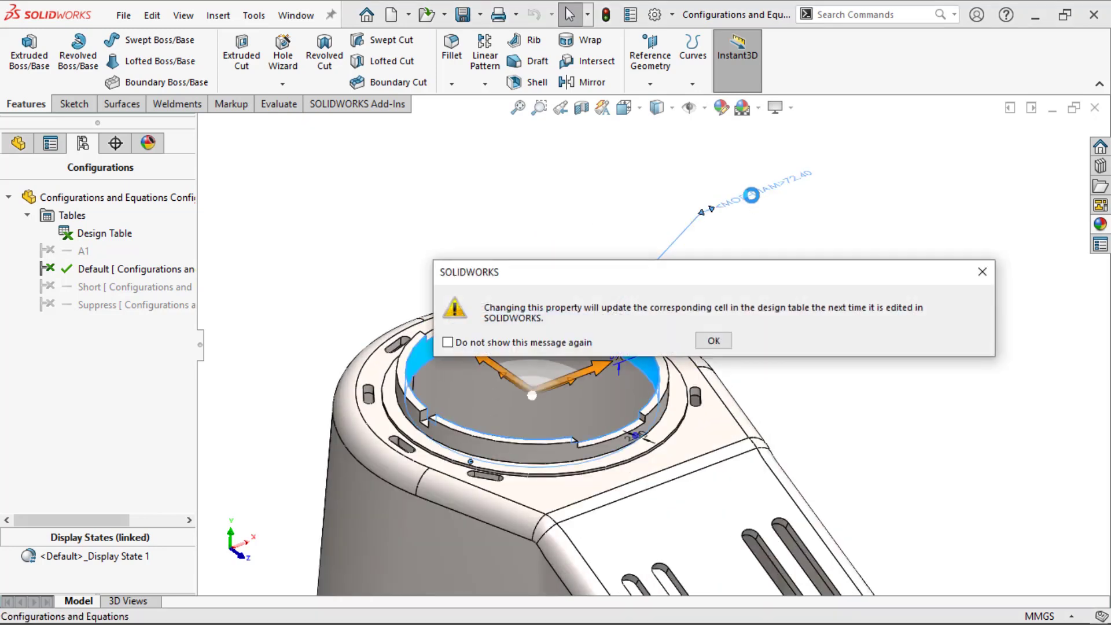
pyautogui.click(714, 341)
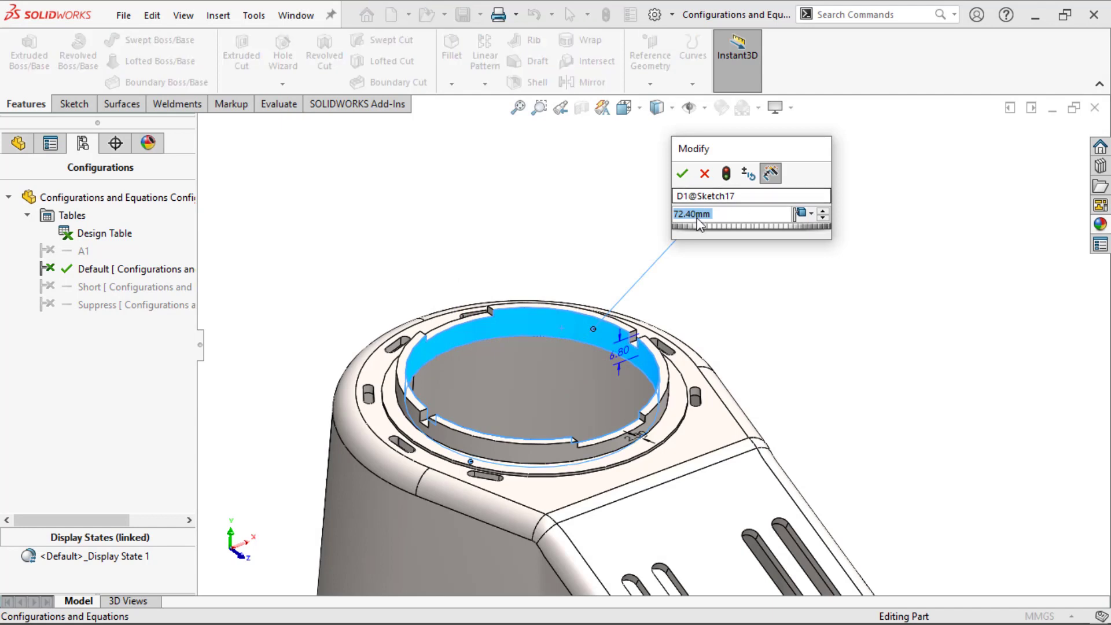
pyautogui.click(728, 213)
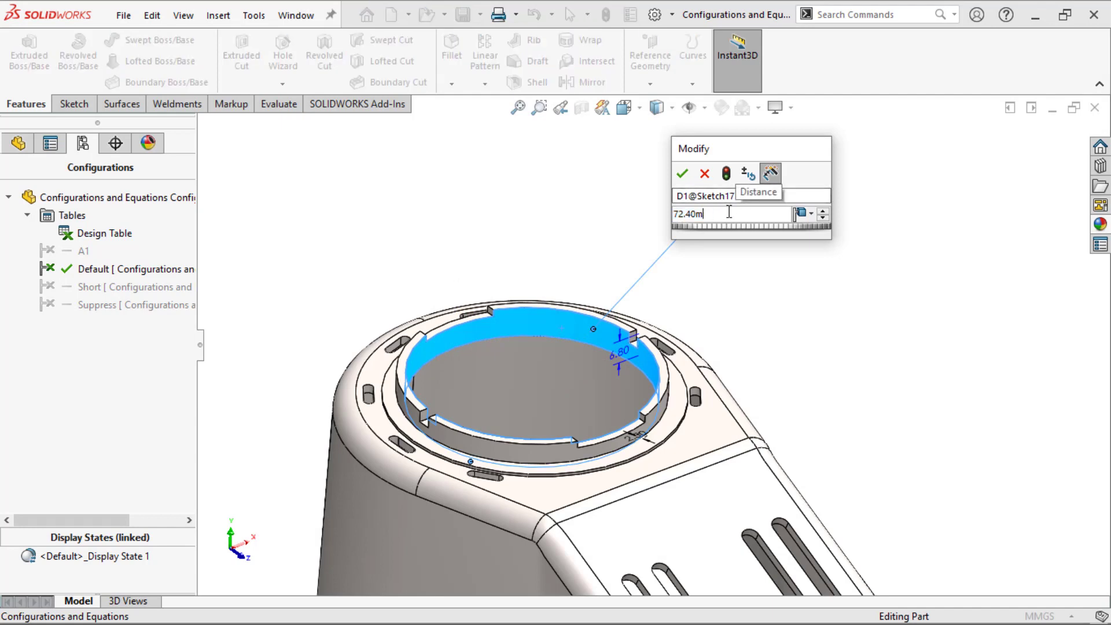
pyautogui.press('BackSpace')
pyautogui.press('BackSpace')
pyautogui.press('BackSpace')
pyautogui.press('BackSpace')
pyautogui.press('BackSpace')
pyautogui.press('BackSpace')
pyautogui.write('=')
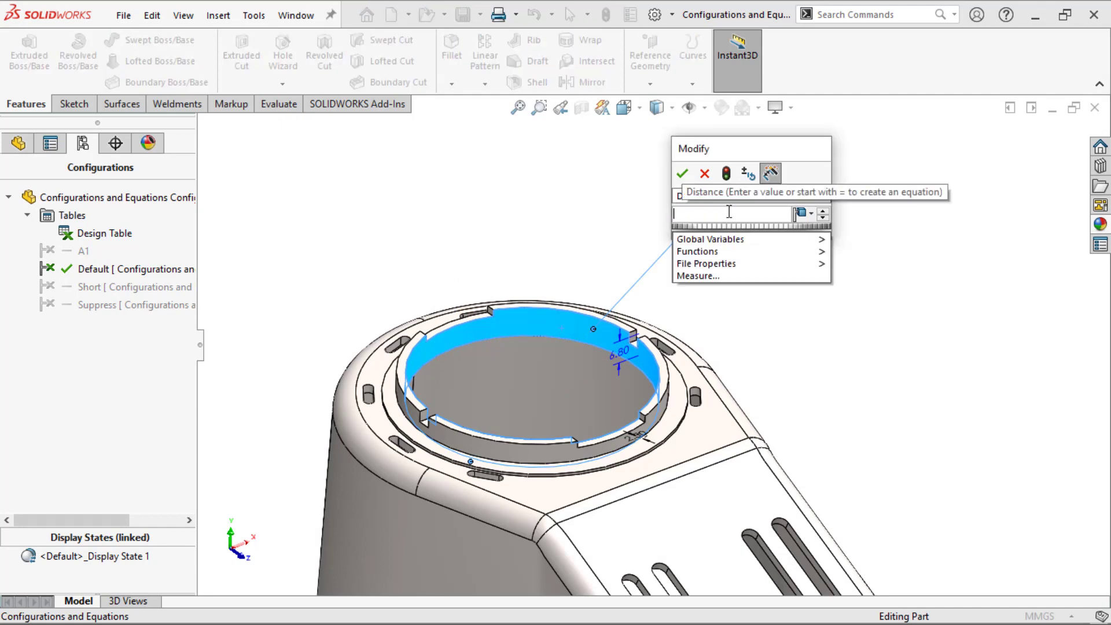
pyautogui.moveTo(718, 239)
pyautogui.click(895, 243)
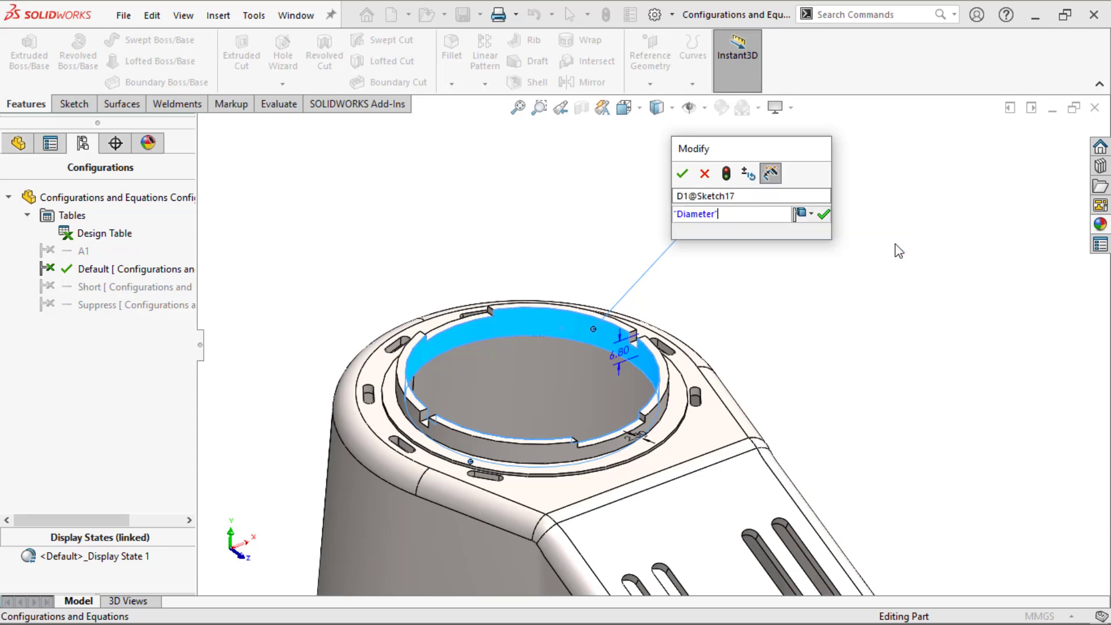
pyautogui.click(825, 214)
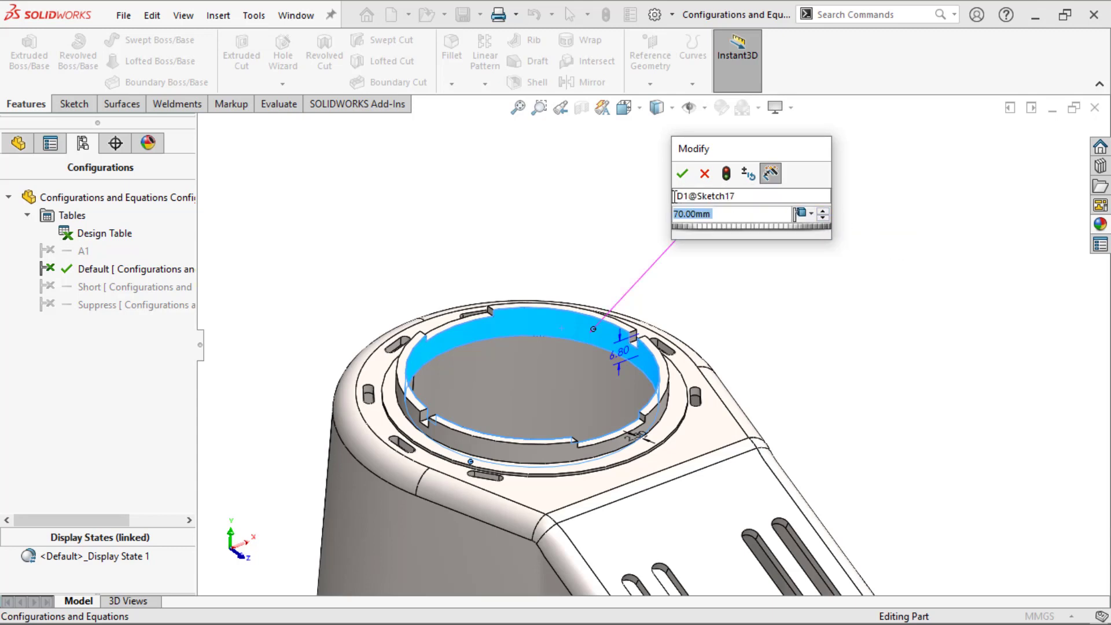
pyautogui.press('Return')
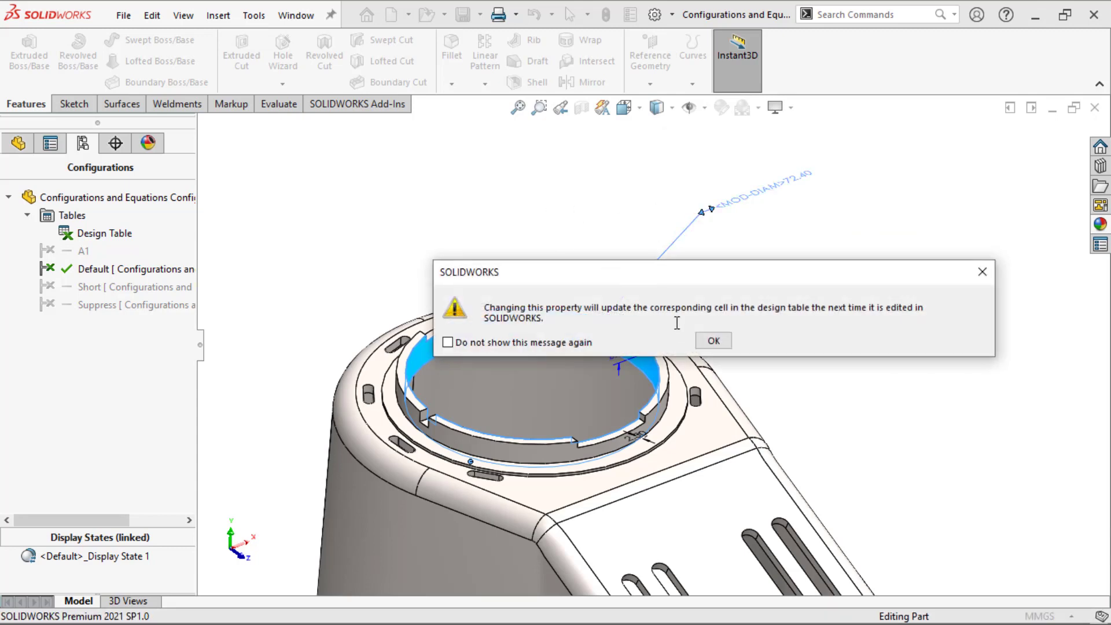
pyautogui.click(713, 339)
pyautogui.click(611, 250)
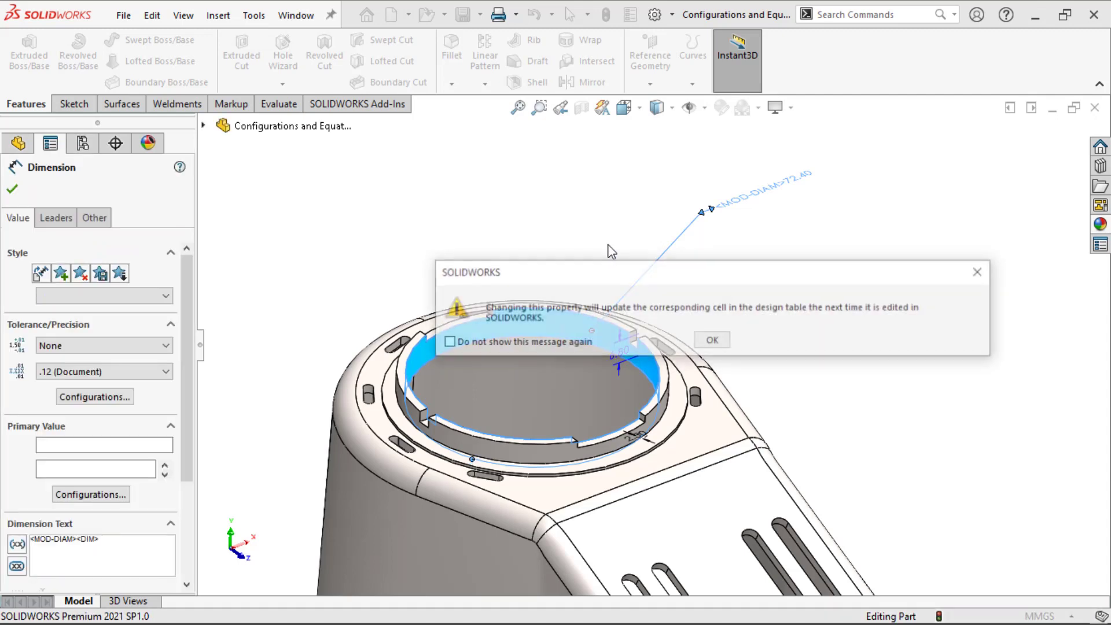
pyautogui.click(714, 340)
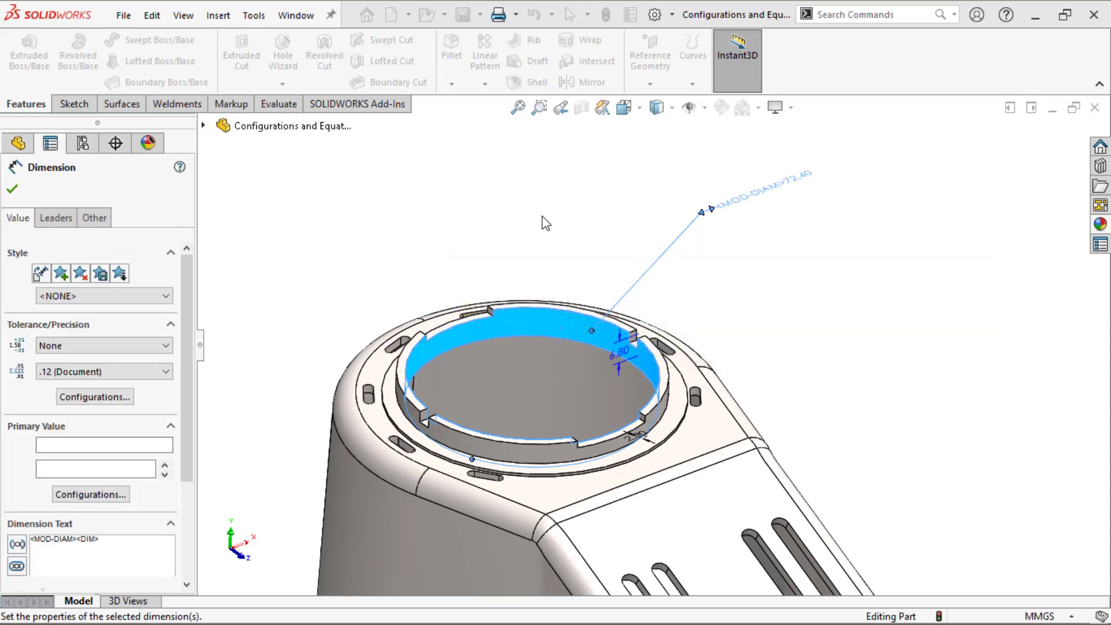
pyautogui.click(12, 192)
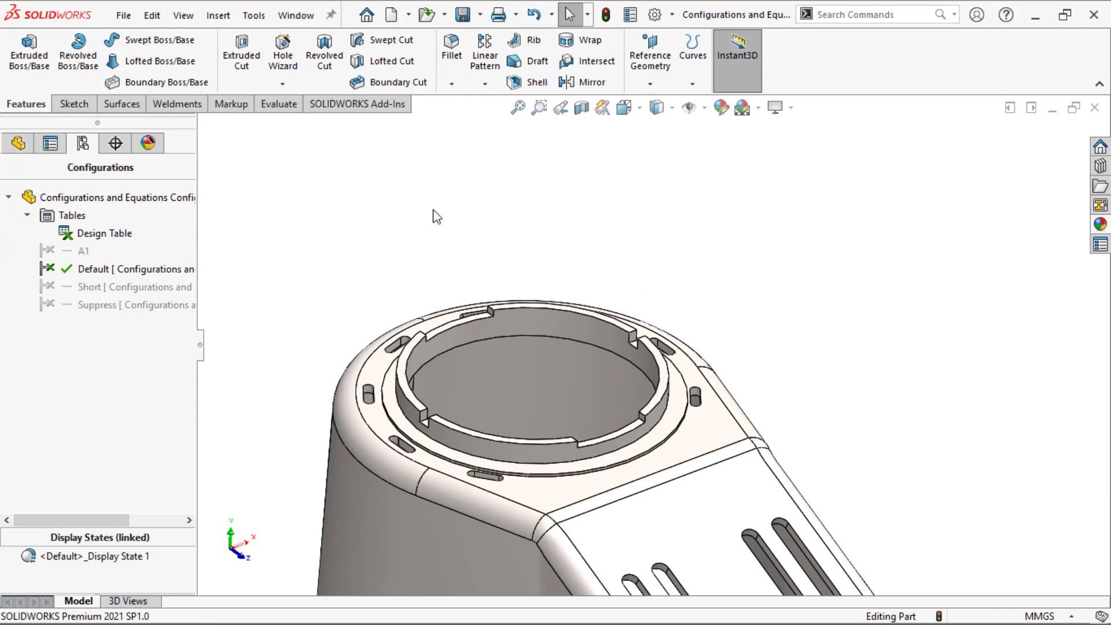
# - Check the diameter dimension of the ring Boss-Extrude5 after the equation, and clear the selection
pyautogui.press('f')
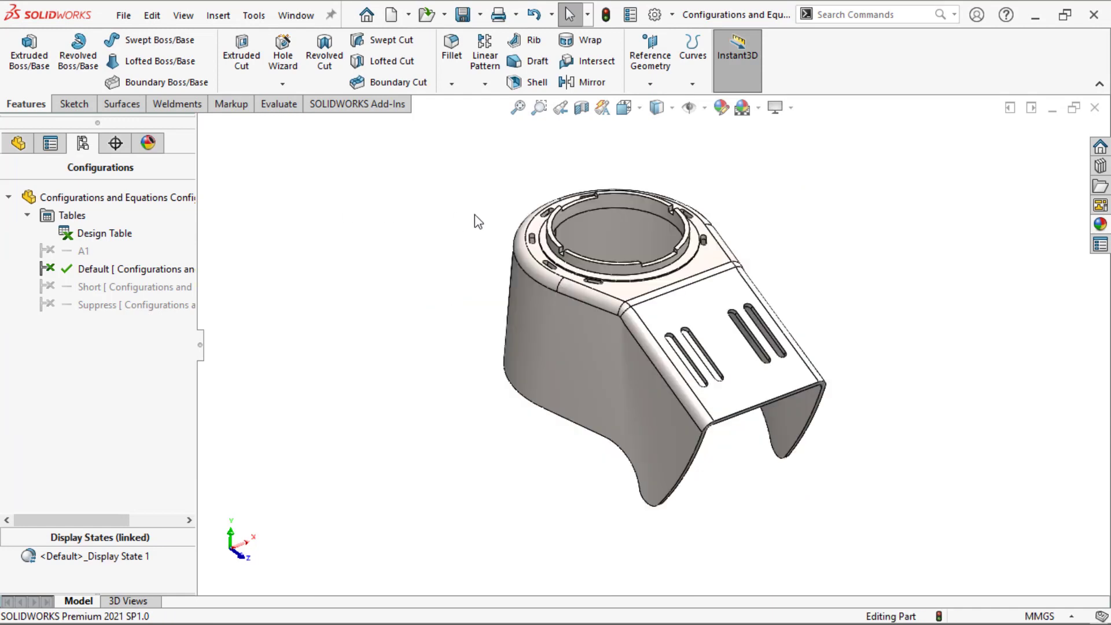
pyautogui.click(620, 202)
pyautogui.scroll(2, 759, 199)
pyautogui.scroll(-1, 759, 200)
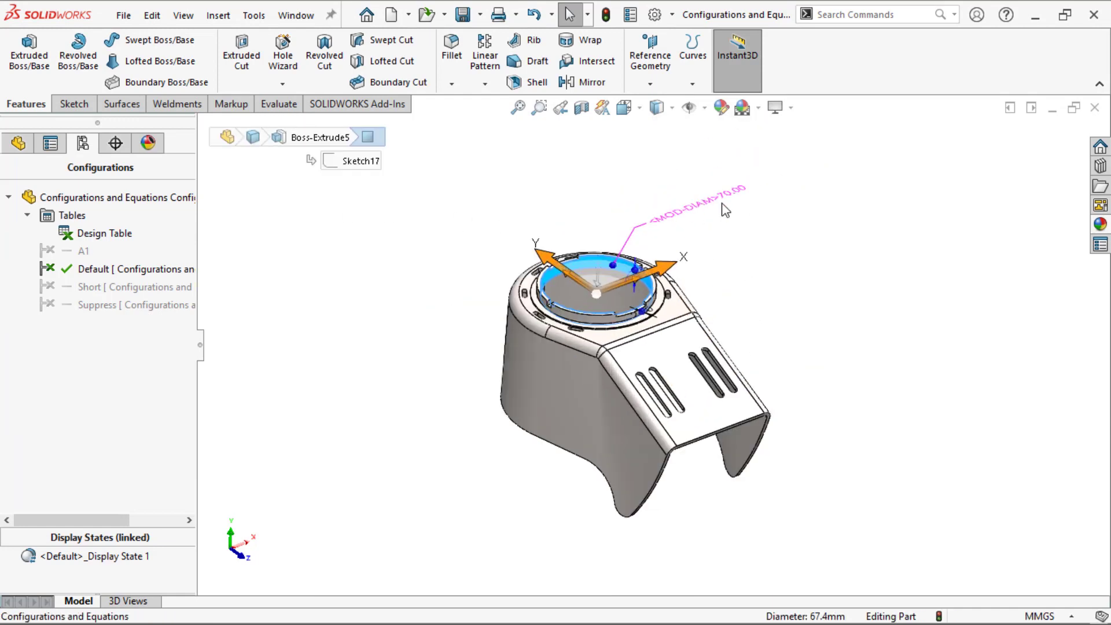
pyautogui.press('Escape')
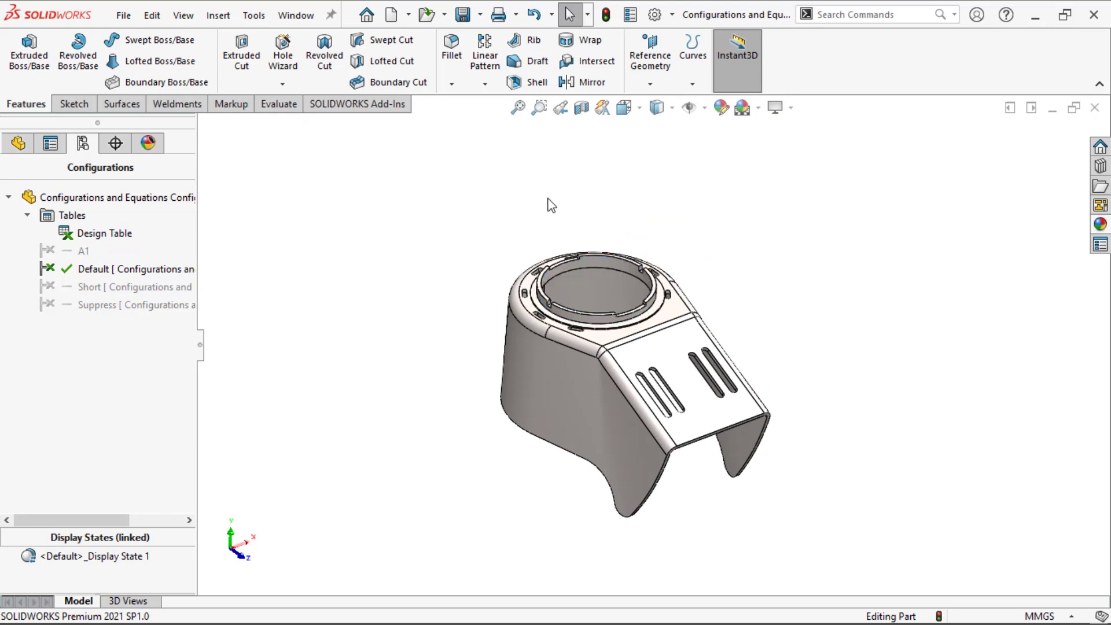
# - Show all feature dimensions of the part in the model view
pyautogui.rightClick(67, 238)
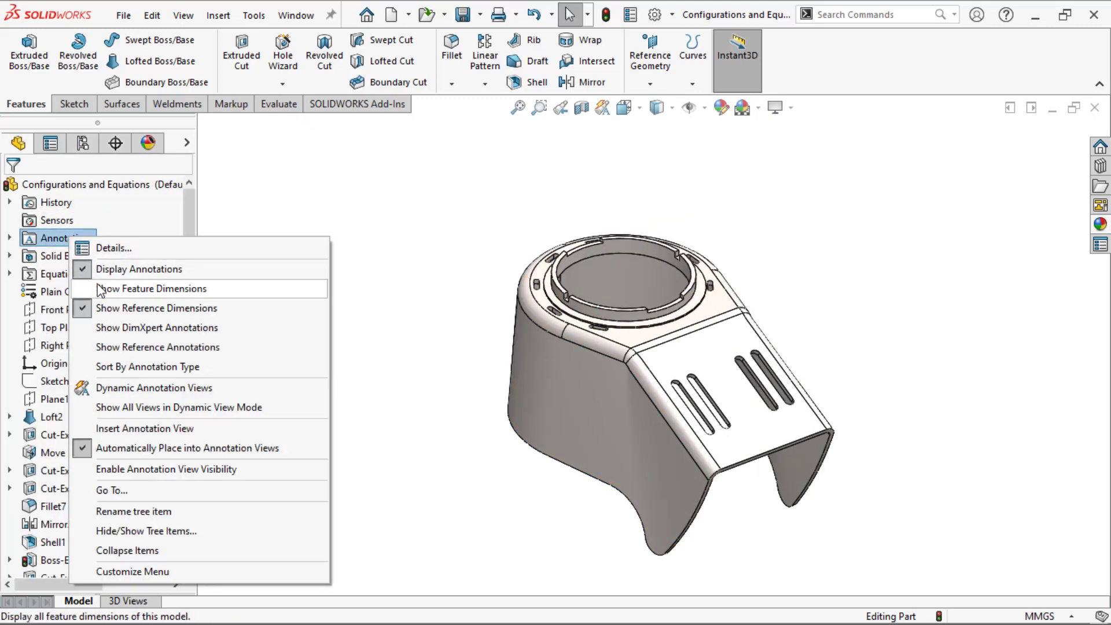
pyautogui.click(139, 289)
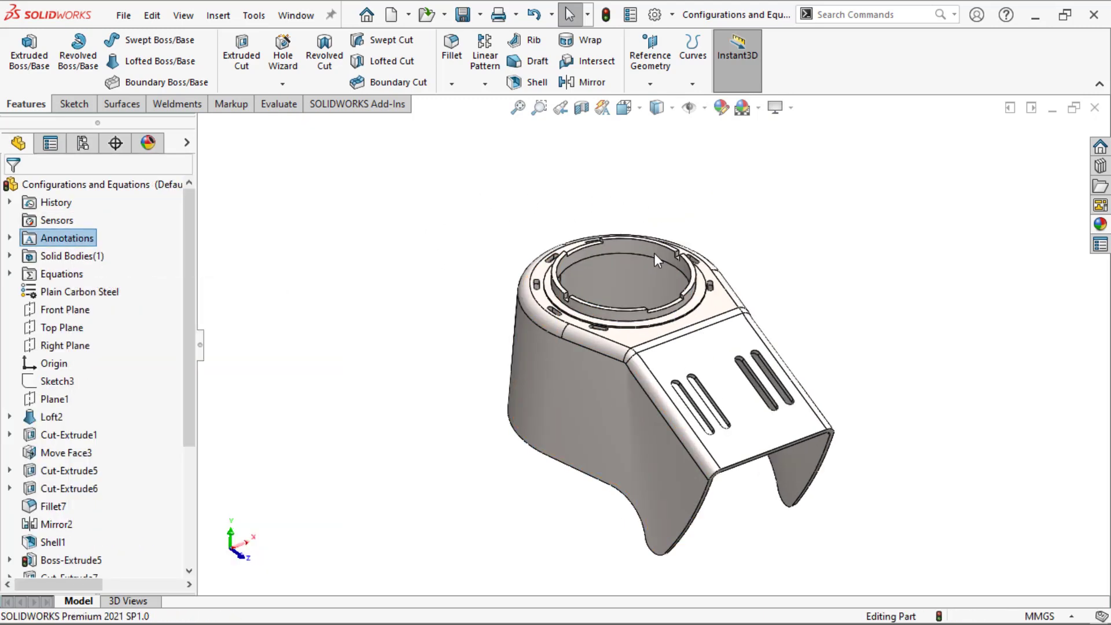
pyautogui.press('Escape')
pyautogui.scroll(-1, 640, 251)
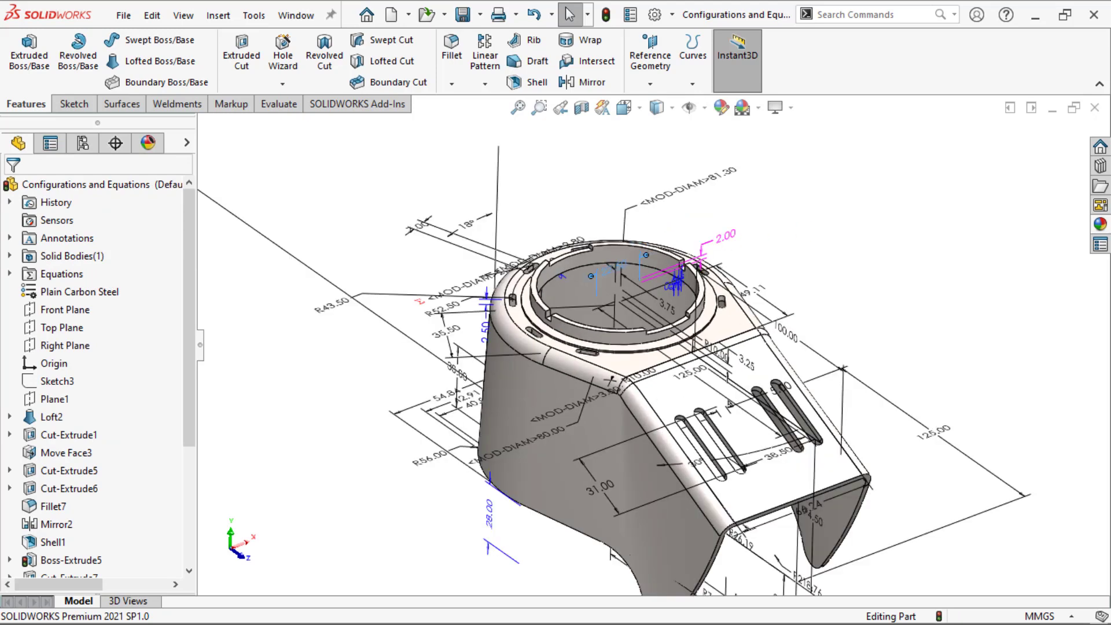
pyautogui.scroll(-1, 819, 233)
# - Remove the dimension text of the 81.30 mm diameter dimension D1@Sketch19, and accept overriding its displayed value
pyautogui.click(668, 222)
pyautogui.rightClick(668, 222)
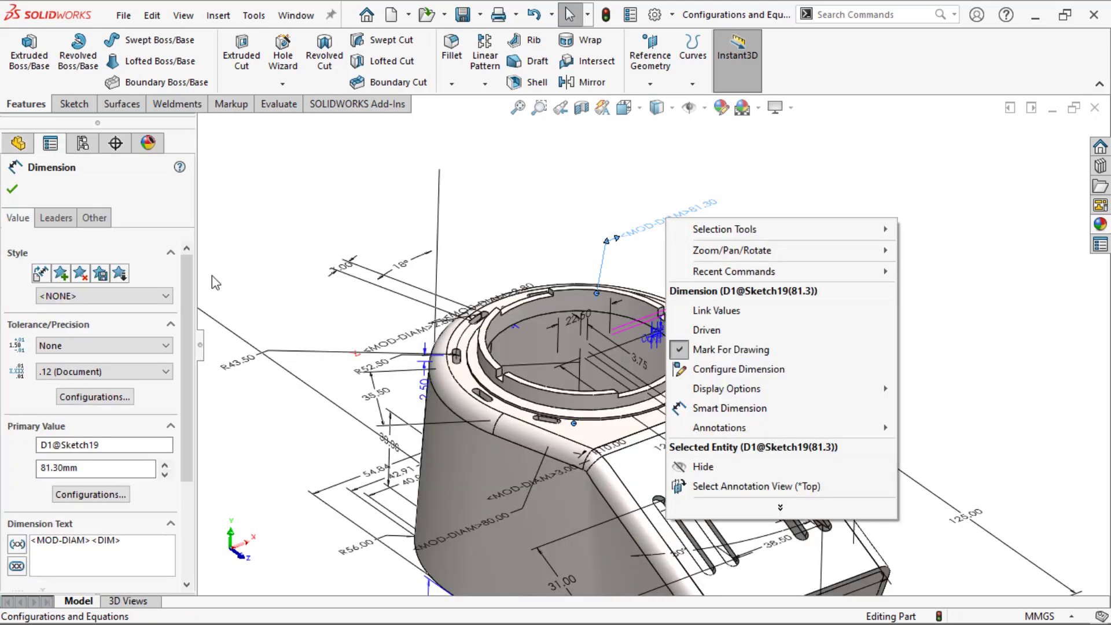
pyautogui.click(7, 460)
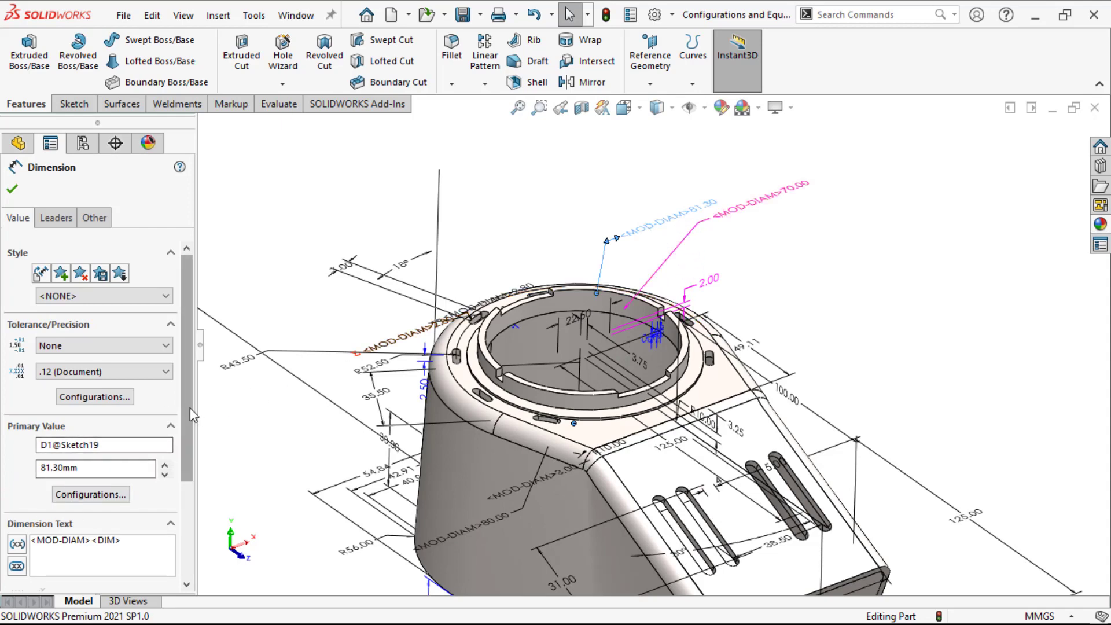
pyautogui.scroll(-2, 190, 408)
pyautogui.click(128, 501)
pyautogui.moveTo(128, 501); pyautogui.dragTo(3, 504)
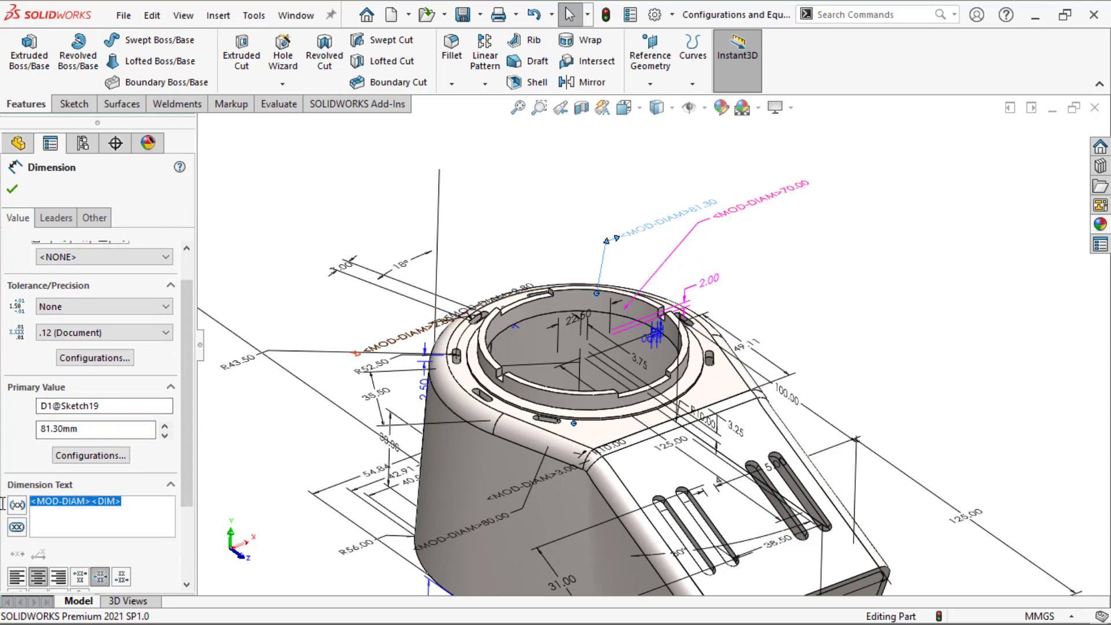
pyautogui.press('Delete')
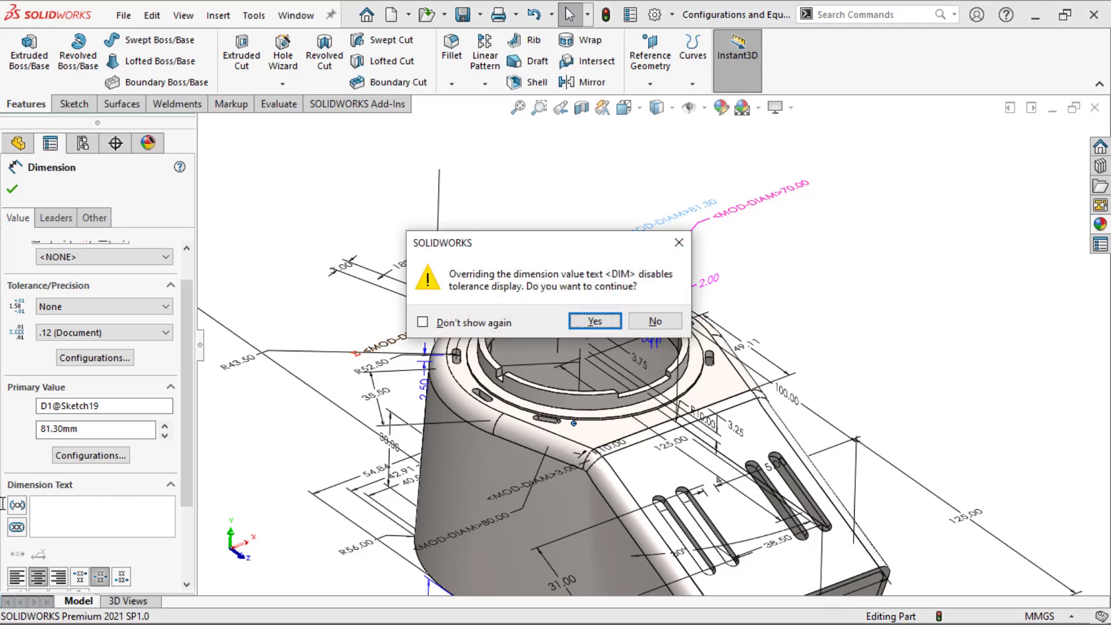
pyautogui.click(604, 320)
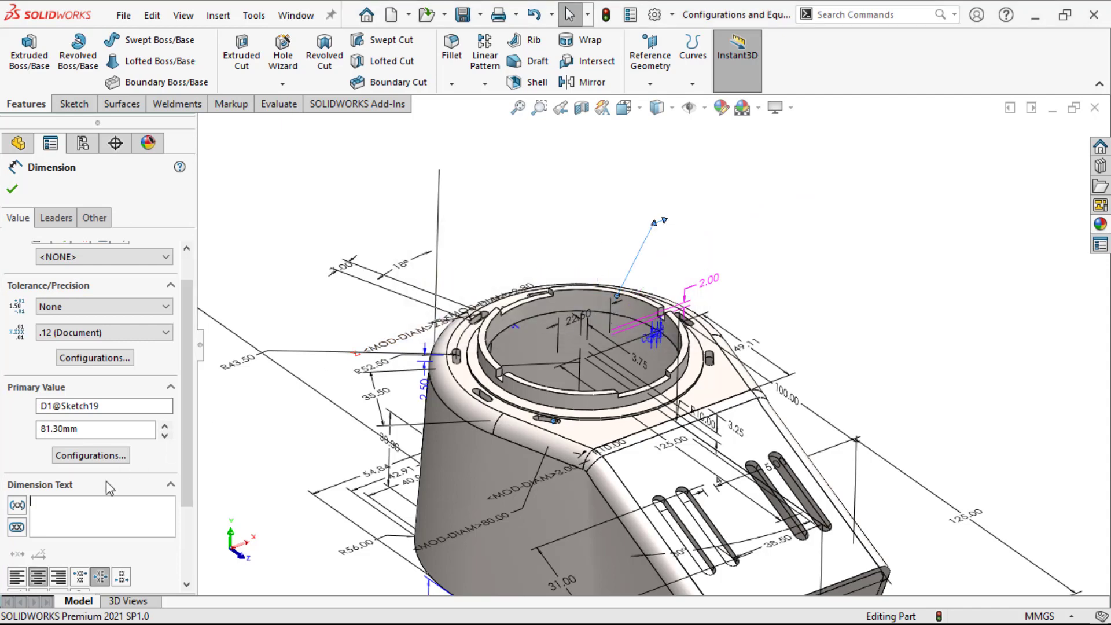
# - Rename the dimension D1@Sketch19 to Diameter and accept the dimension's properties
pyautogui.click(52, 406)
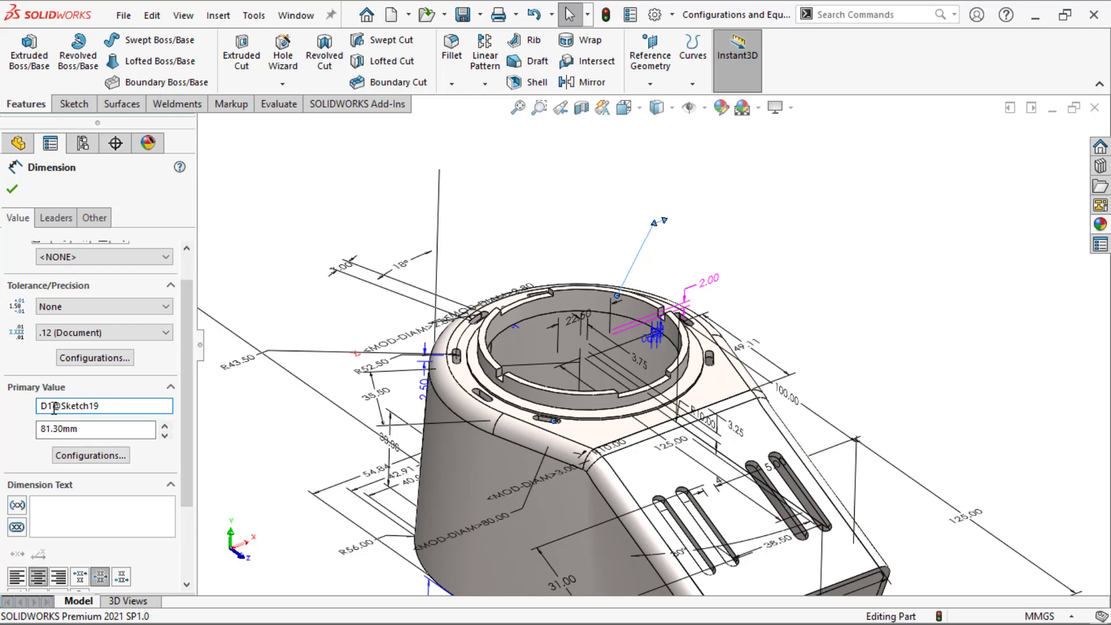
pyautogui.moveTo(53, 407); pyautogui.dragTo(17, 409)
pyautogui.write('Diameter')
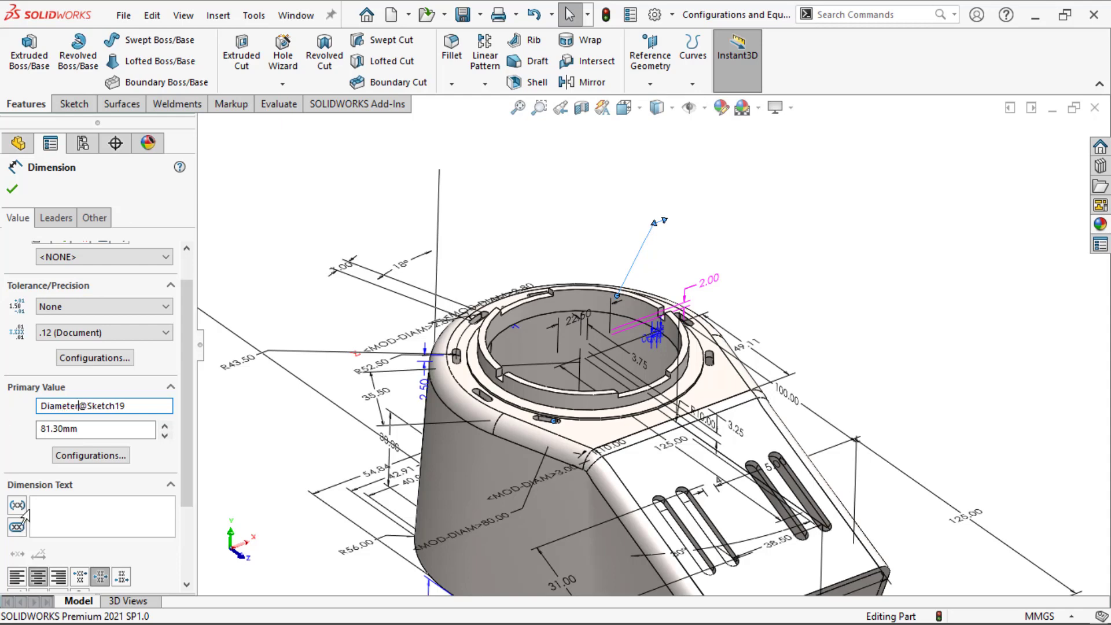
pyautogui.click(12, 189)
# - Turn on the display of dimension names in the model view
pyautogui.scroll(1, 502, 238)
pyautogui.click(689, 108)
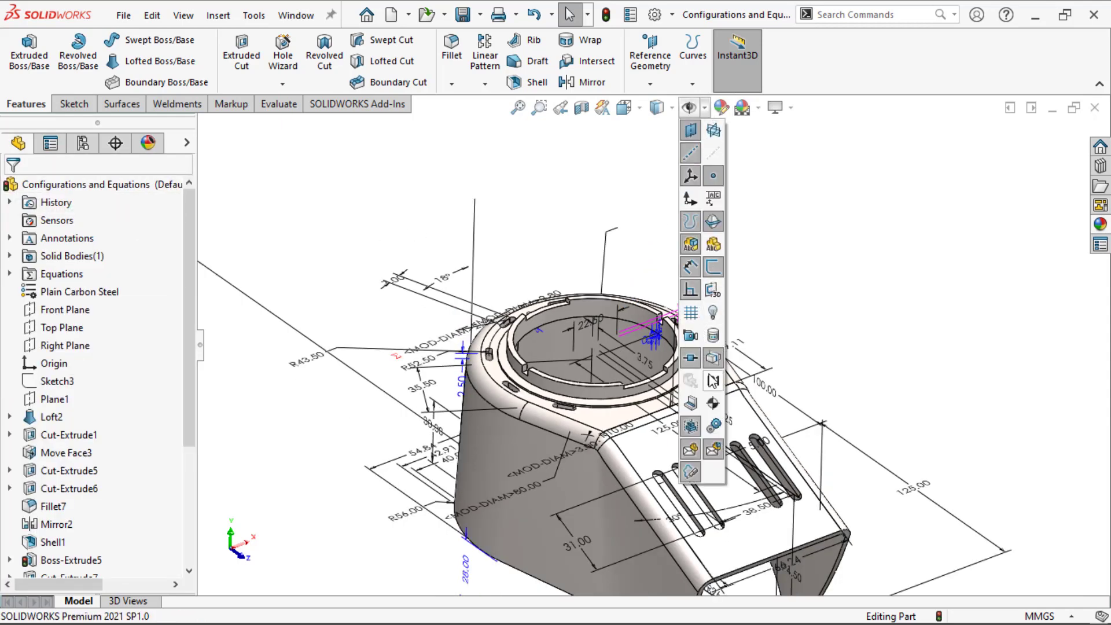
pyautogui.click(714, 383)
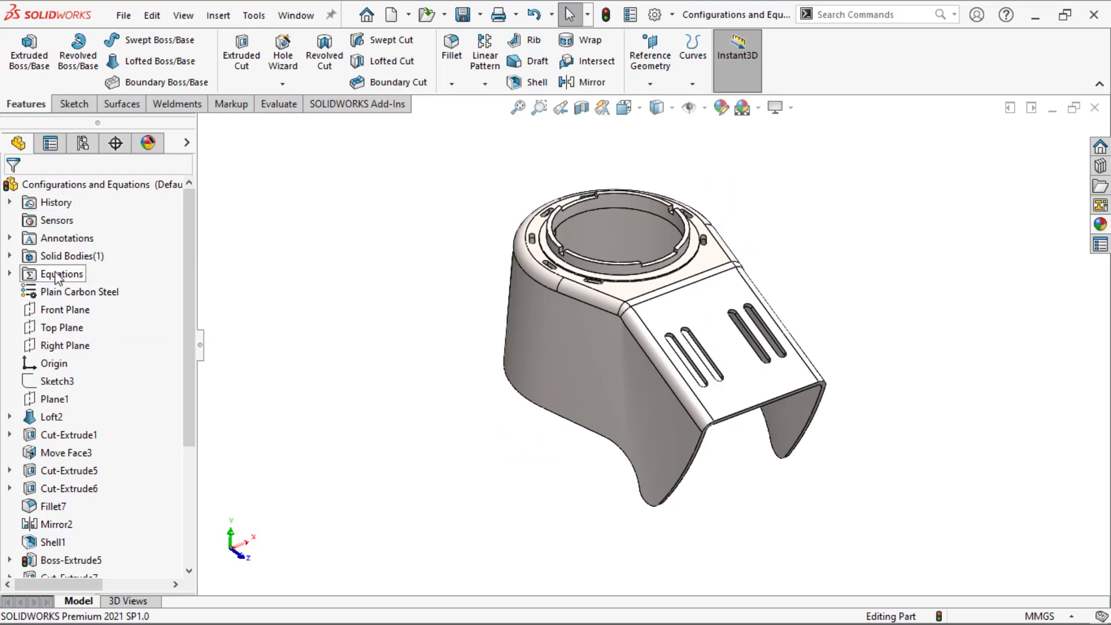
# - Open the equations manager and start a new equation for the ring's dimension Diameter@Sketch19
pyautogui.rightClick(55, 274)
pyautogui.click(96, 283)
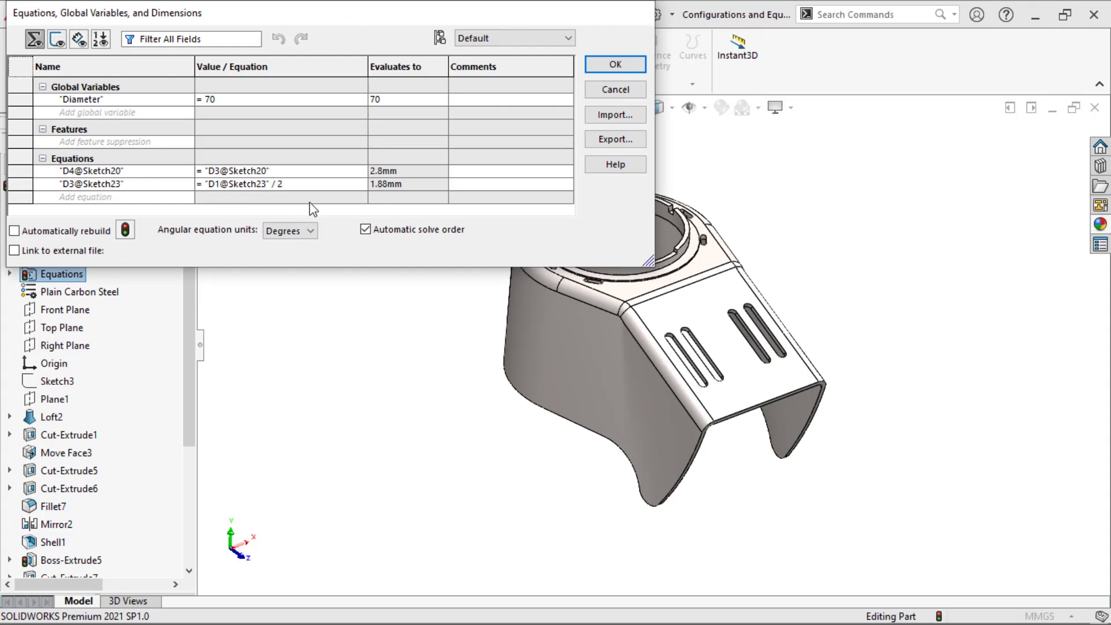
pyautogui.scroll(-5, 647, 315)
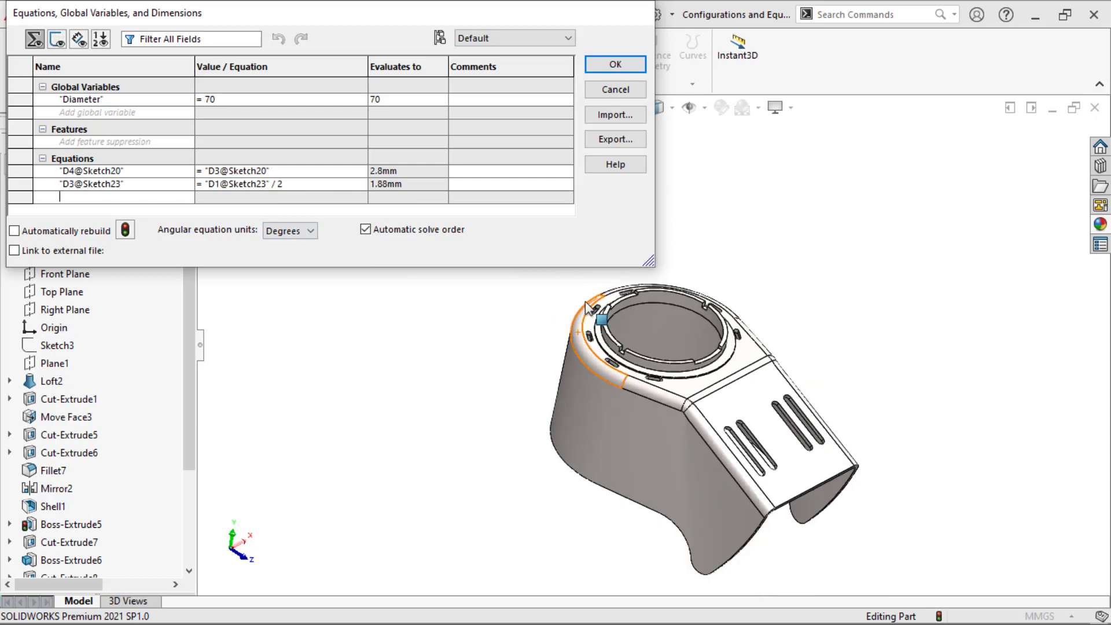
pyautogui.scroll(-2, 647, 315)
pyautogui.click(659, 329)
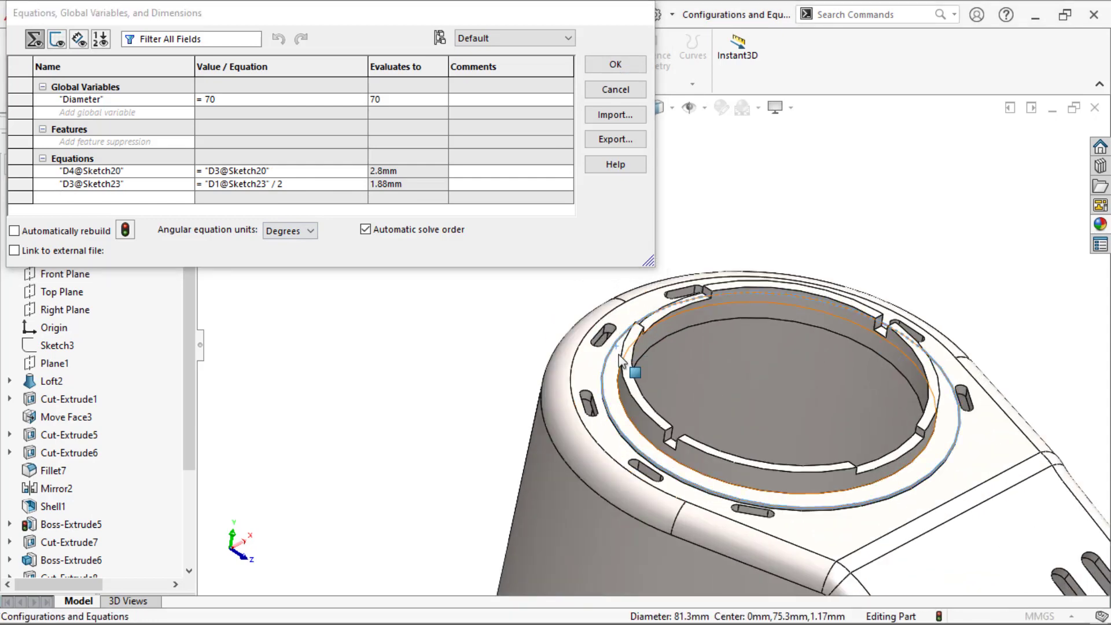
pyautogui.click(762, 139)
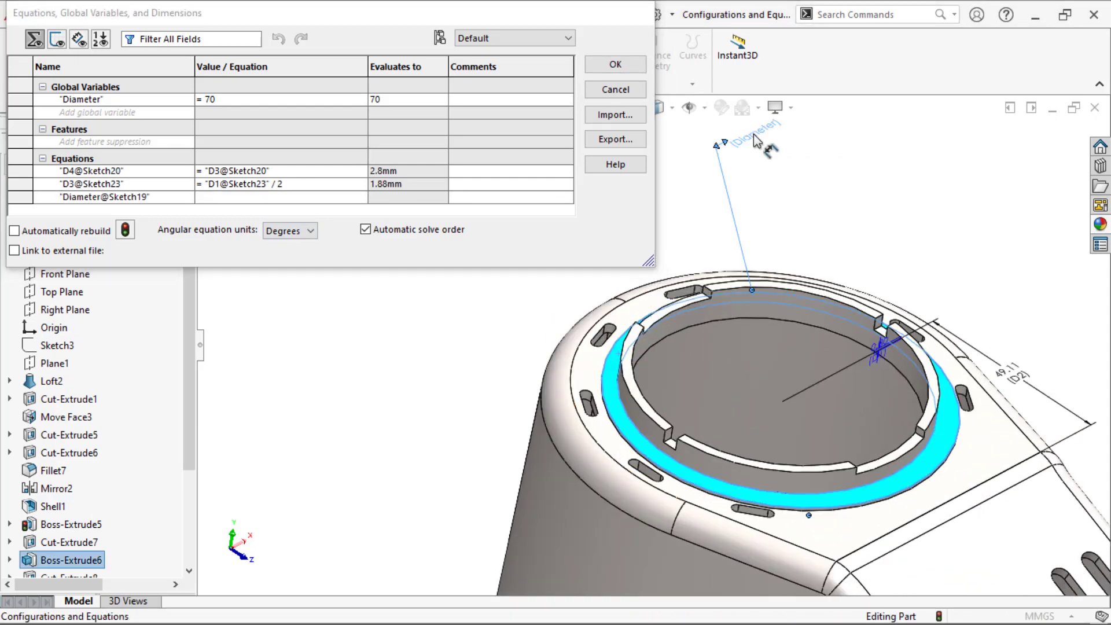
# - Set the Diameter@Sketch19 equation to the global variable "Diameter" + 12 and accept the equations
pyautogui.moveTo(225, 217)
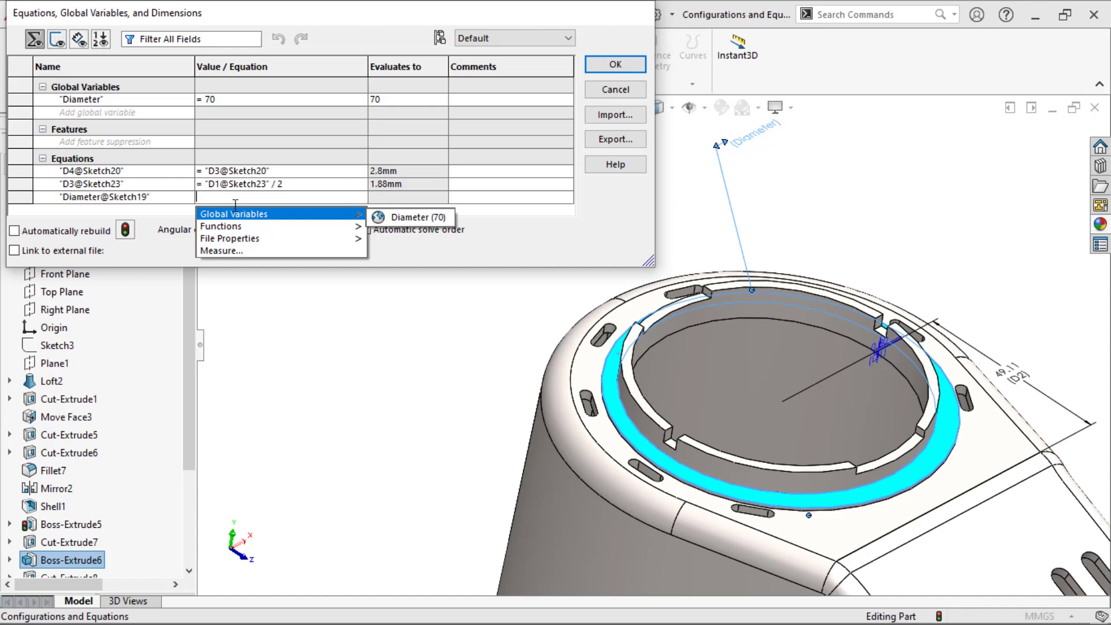
pyautogui.click(398, 217)
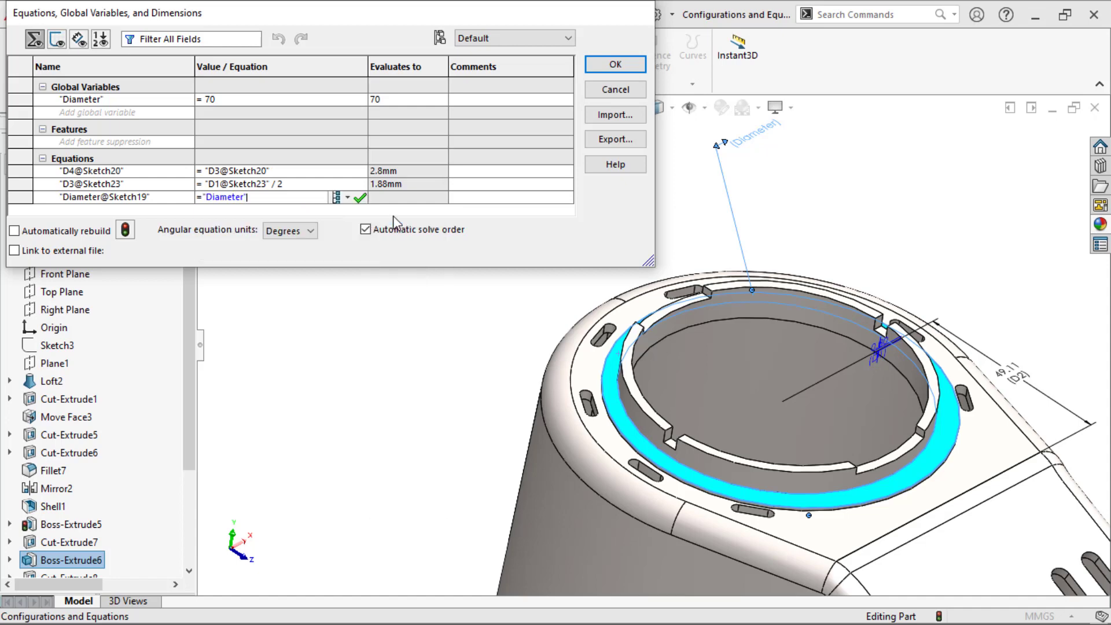
pyautogui.write('+12')
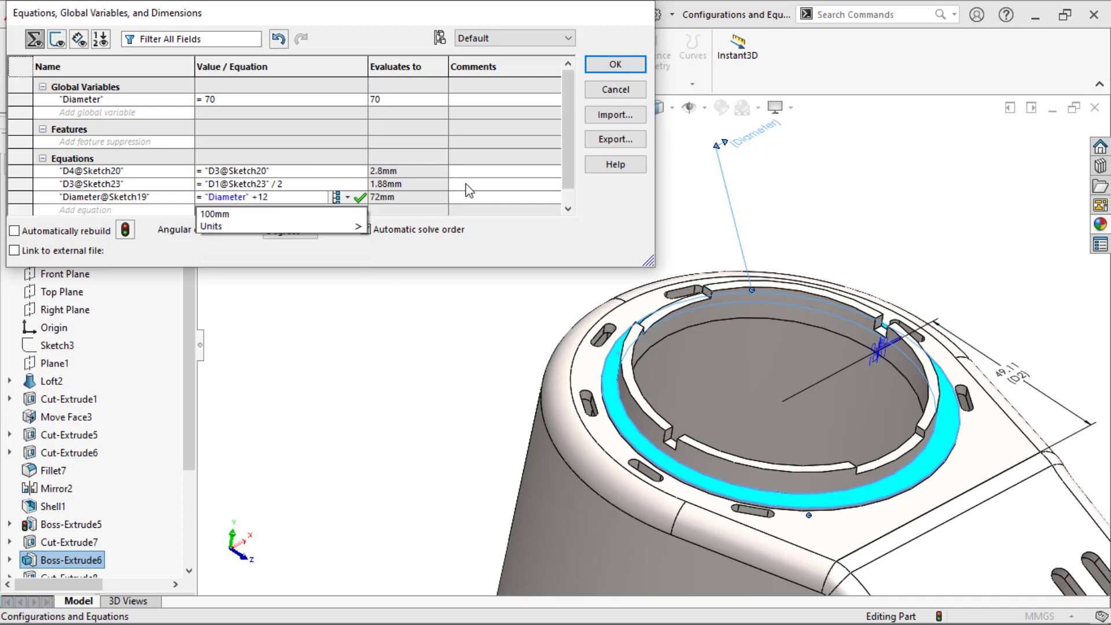
pyautogui.press('Return')
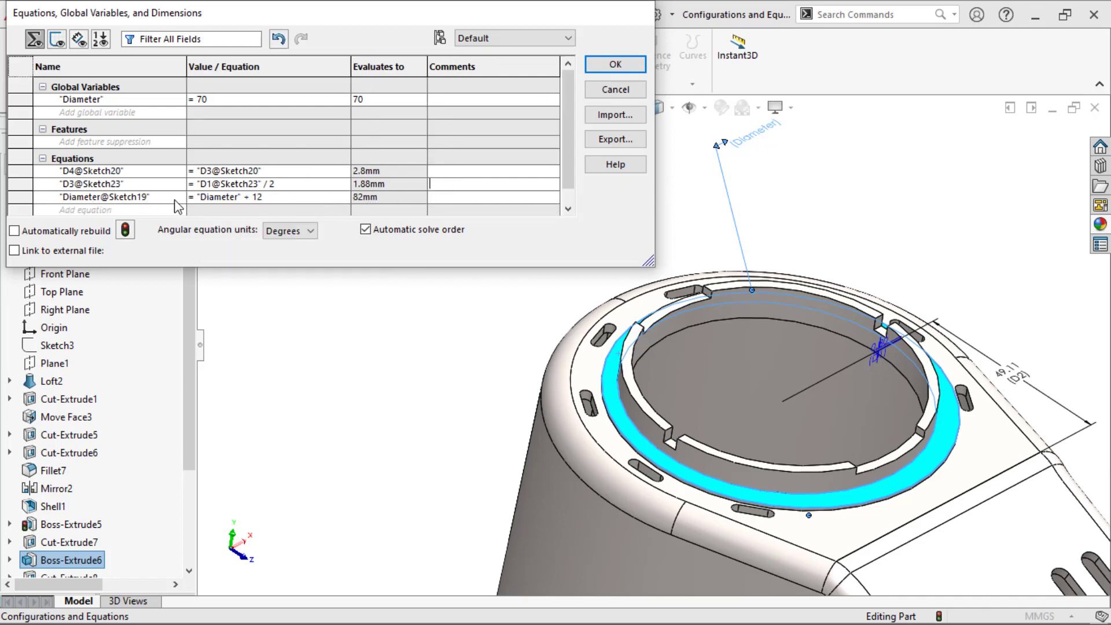
pyautogui.click(636, 62)
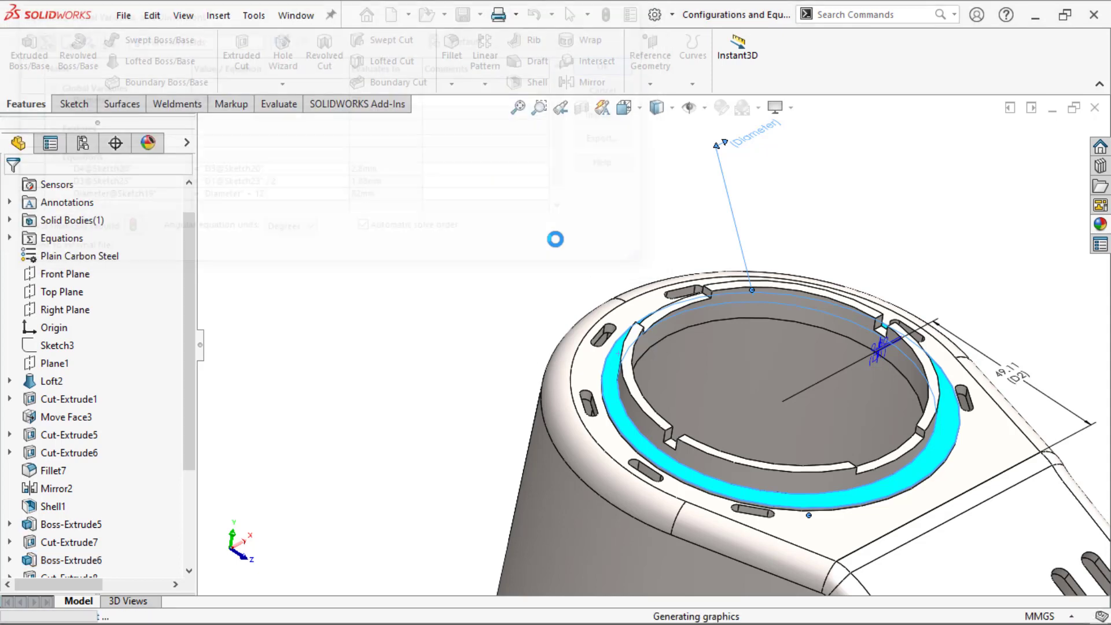
# - Open the configuration table for the slot cut Cut-Extrude9 and expand it to show all configurations and all configured parameters
pyautogui.scroll(5, 487, 292)
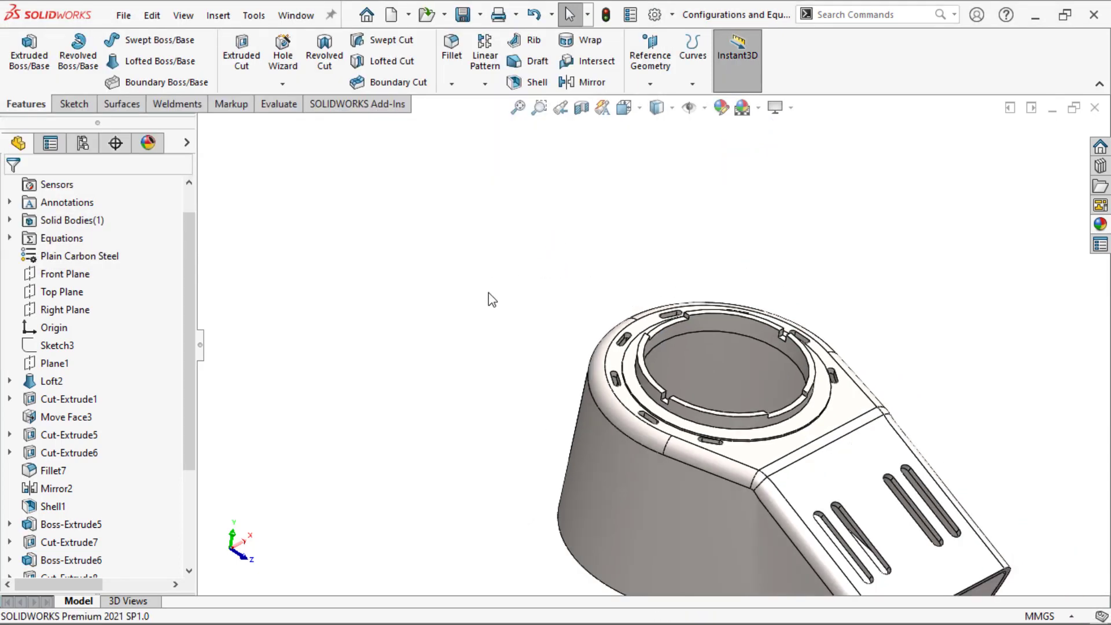
pyautogui.moveTo(422, 296); pyautogui.dragTo(439, 278, button='middle')
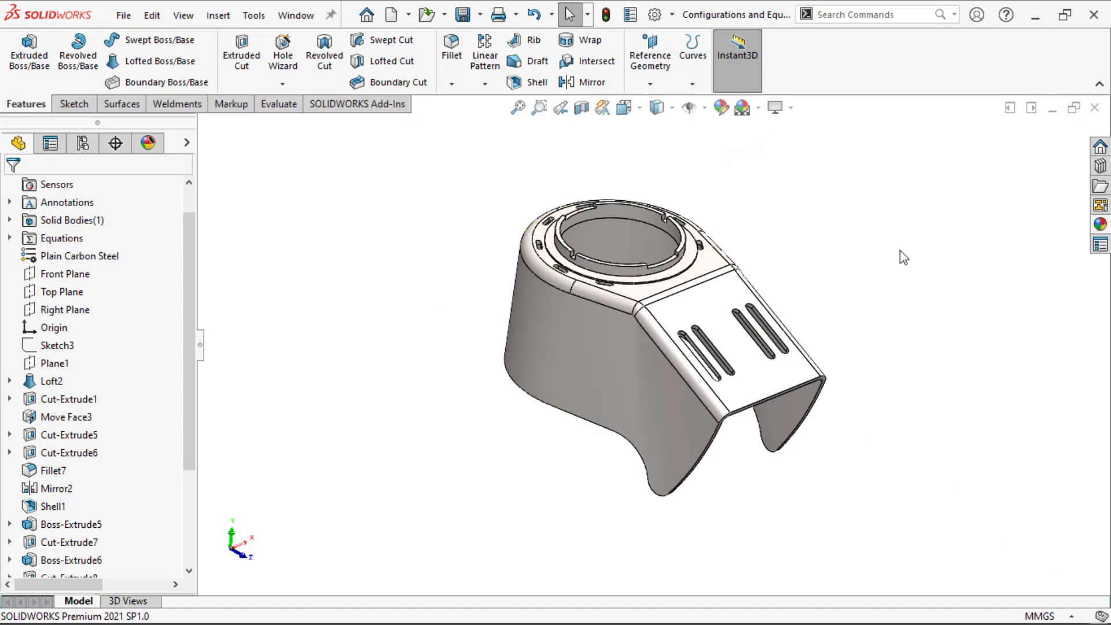
pyautogui.moveTo(901, 255); pyautogui.dragTo(811, 327, button='middle')
pyautogui.scroll(-3, 153, 449)
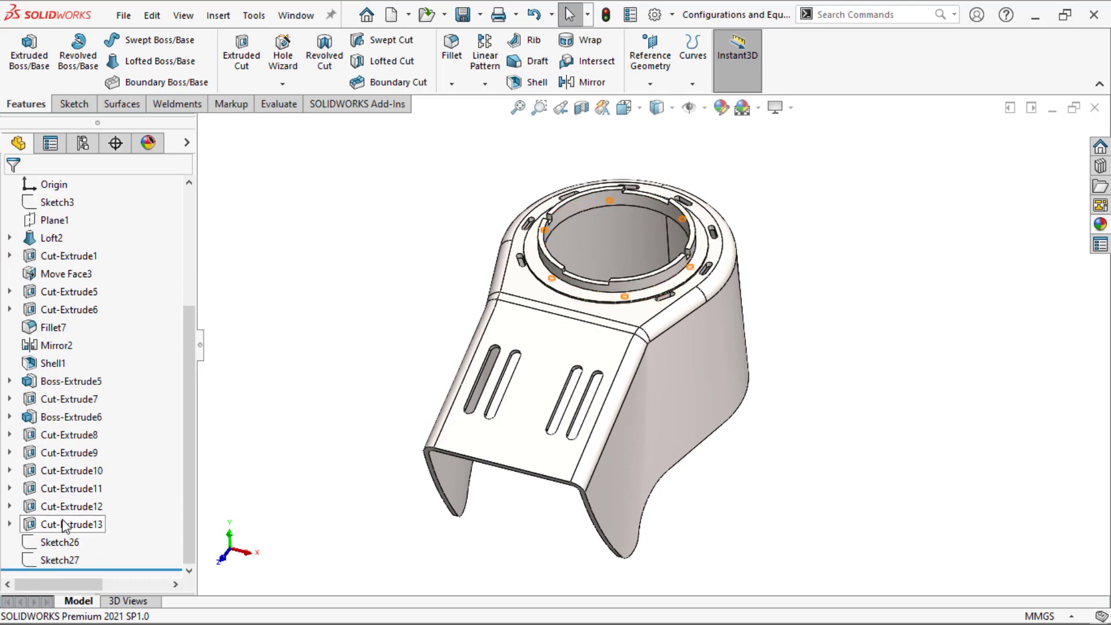
pyautogui.scroll(-5, 463, 399)
pyautogui.moveTo(449, 357); pyautogui.dragTo(444, 332, button='middle')
pyautogui.scroll(-2, 446, 338)
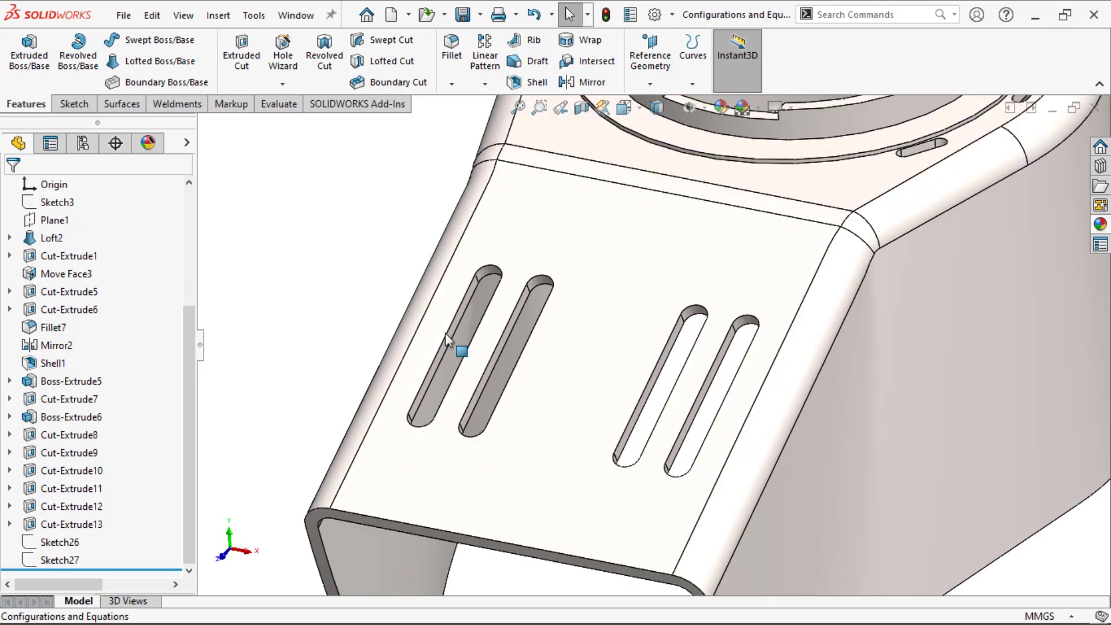
pyautogui.click(451, 336)
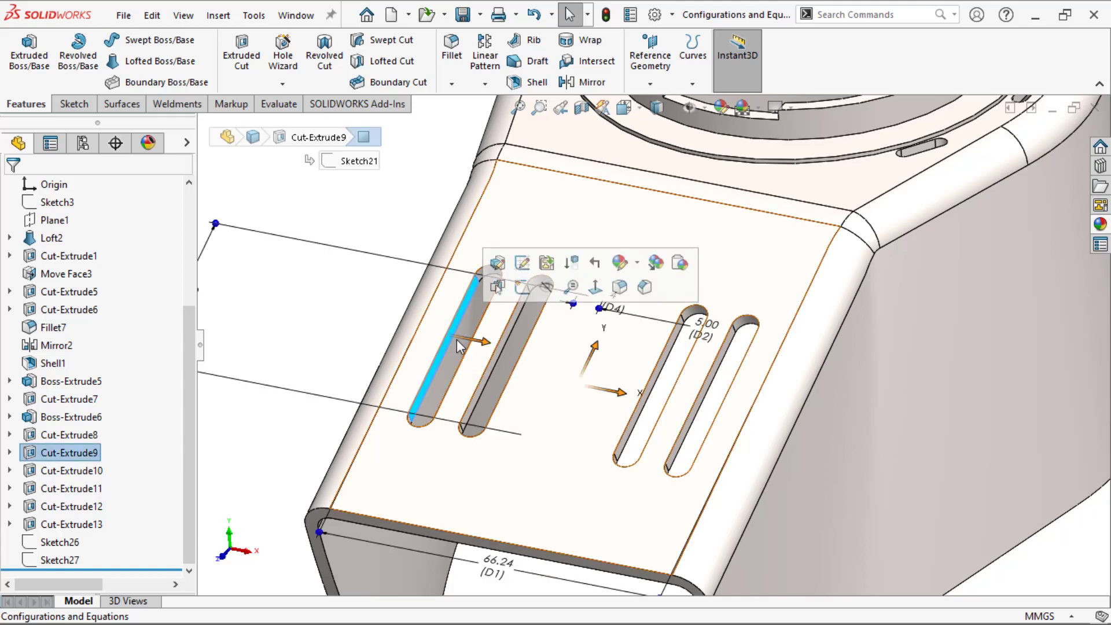
pyautogui.rightClick(50, 458)
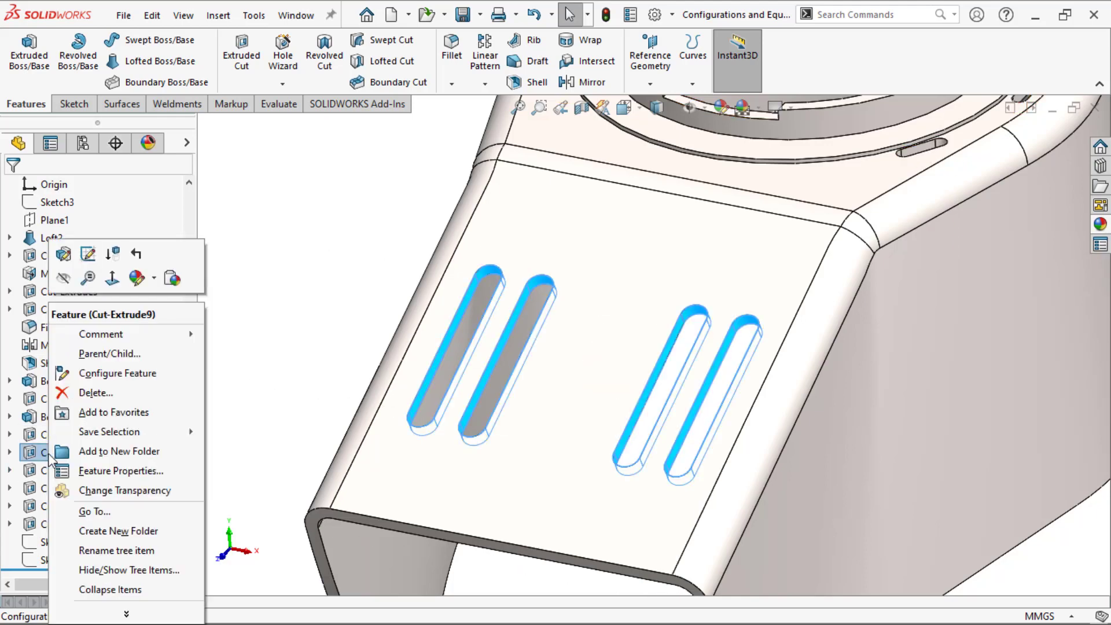
pyautogui.click(110, 379)
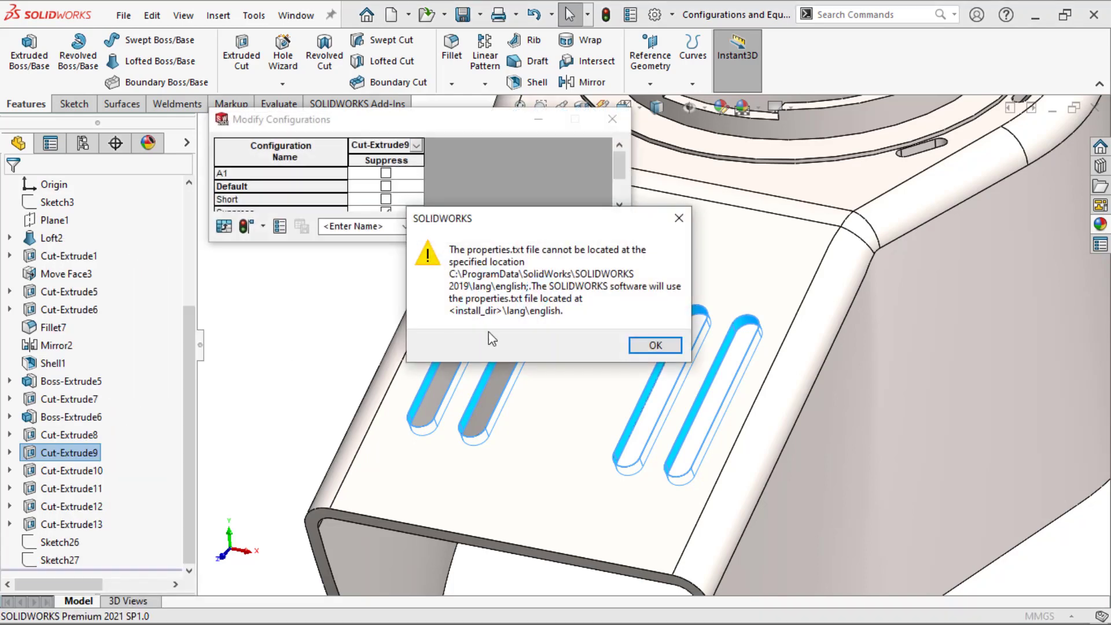
pyautogui.click(655, 346)
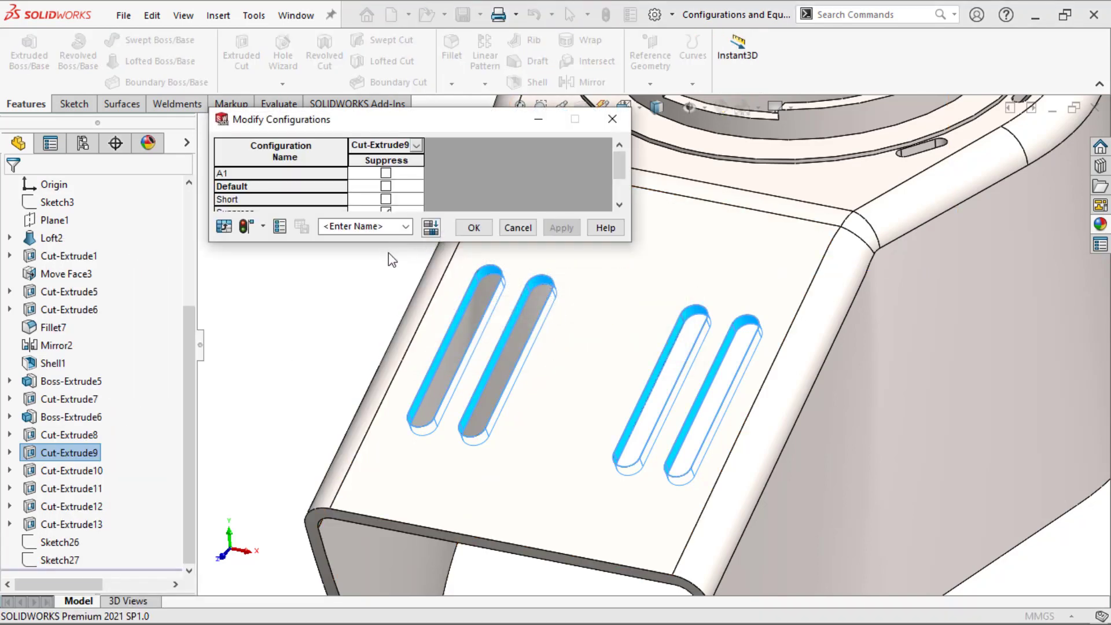
pyautogui.moveTo(391, 262); pyautogui.dragTo(391, 348)
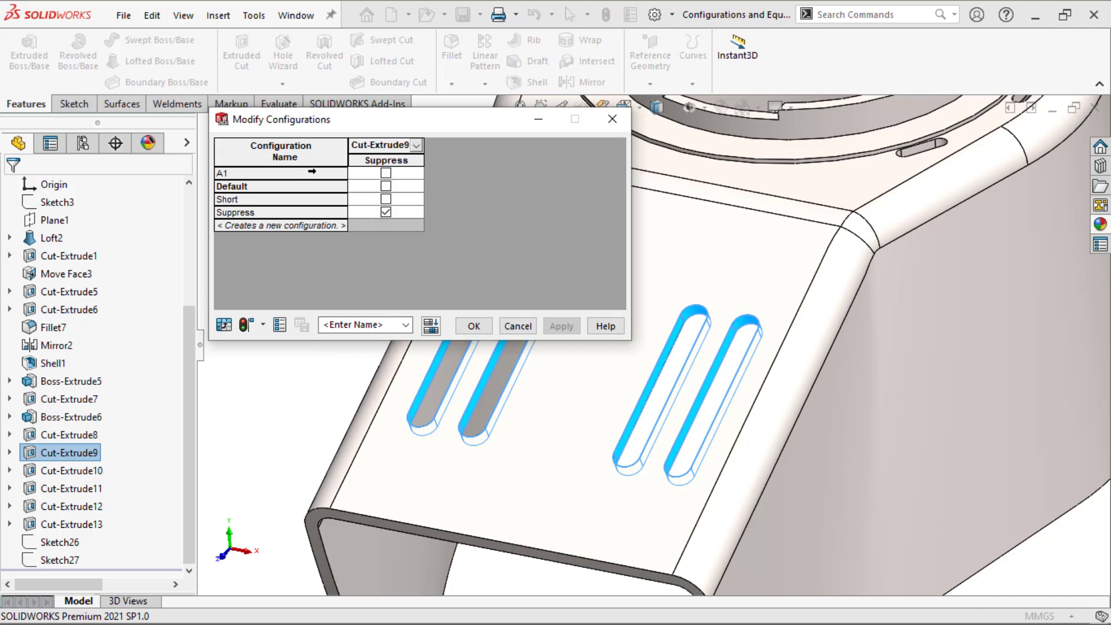
pyautogui.click(432, 328)
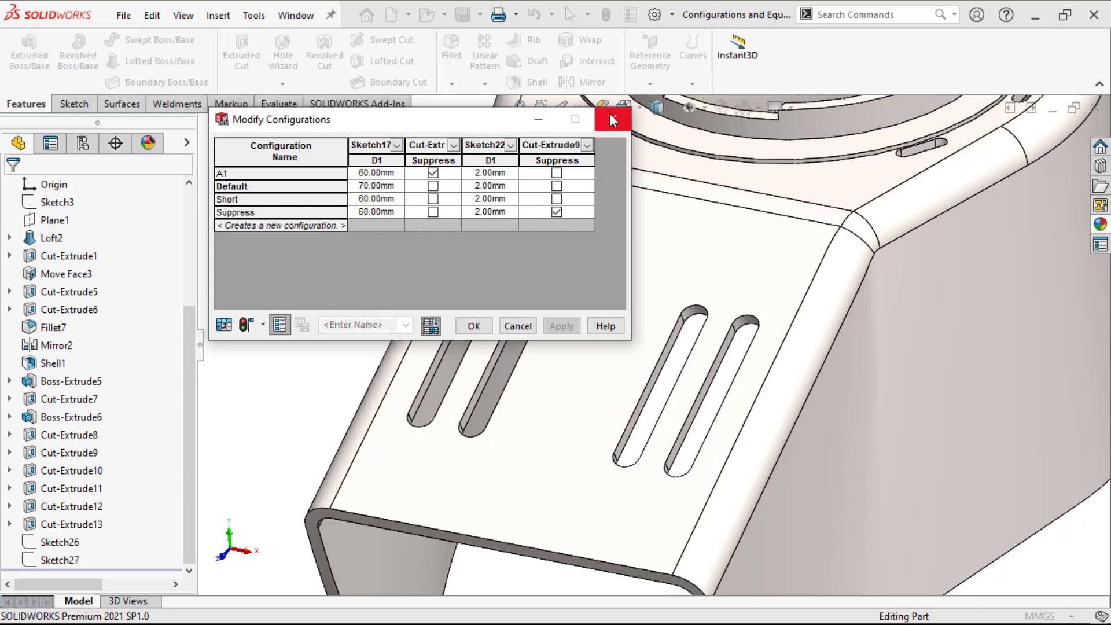
# - Activate the configurations A1, Short and Suppress in turn from the table, return to Default, and accept the table
pyautogui.scroll(4, 835, 248)
pyautogui.scroll(2, 408, 387)
pyautogui.scroll(-1, 408, 387)
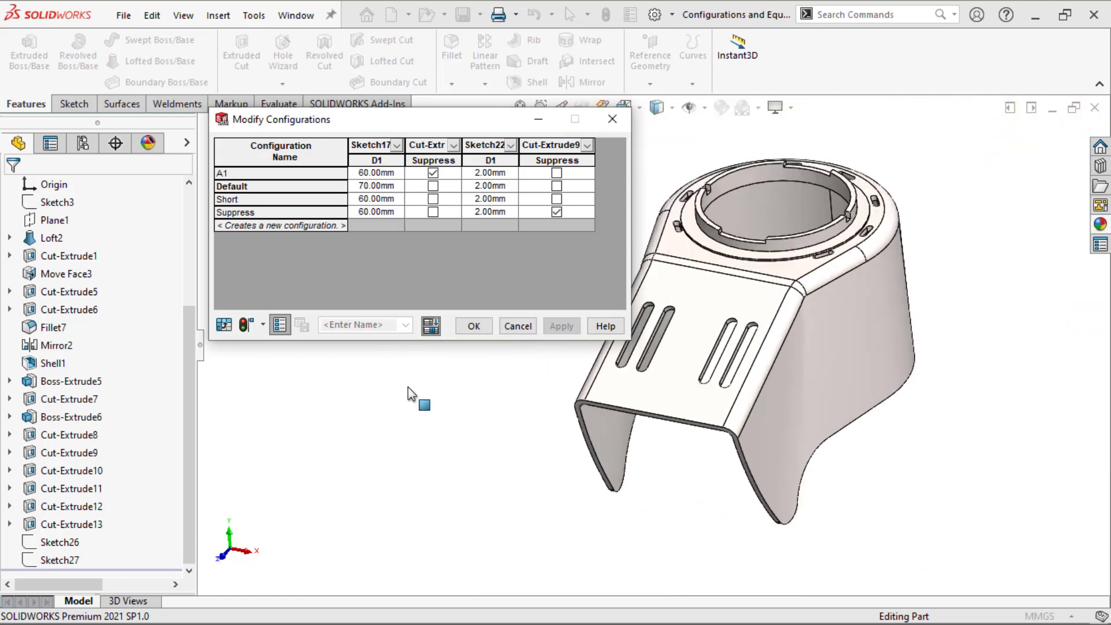
pyautogui.scroll(-1, 408, 387)
pyautogui.scroll(1, 408, 387)
pyautogui.click(288, 177)
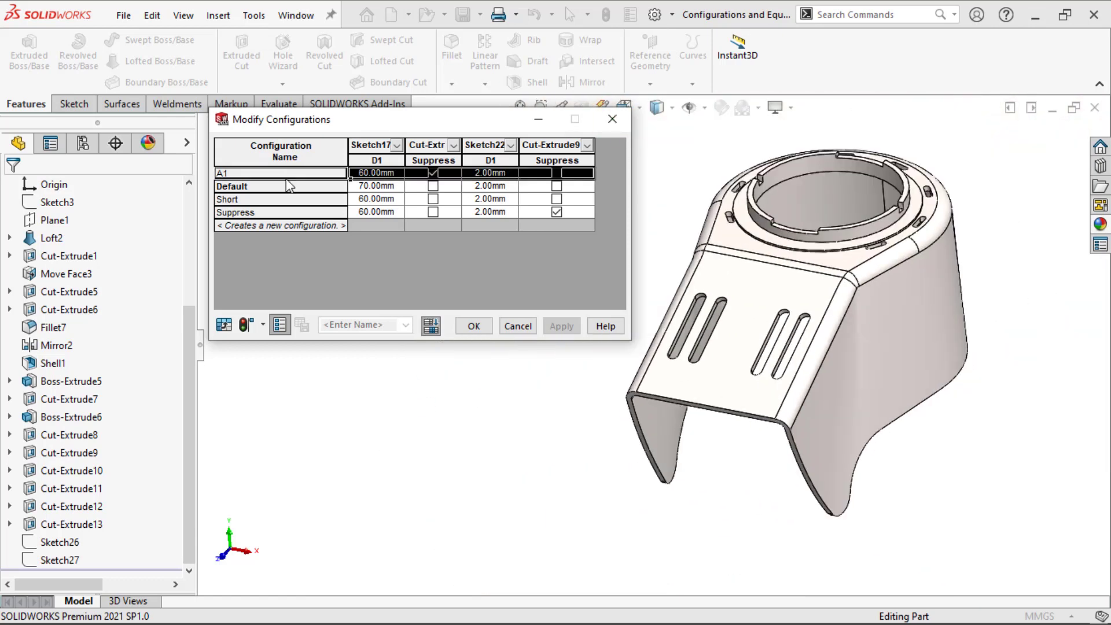
pyautogui.click(221, 174)
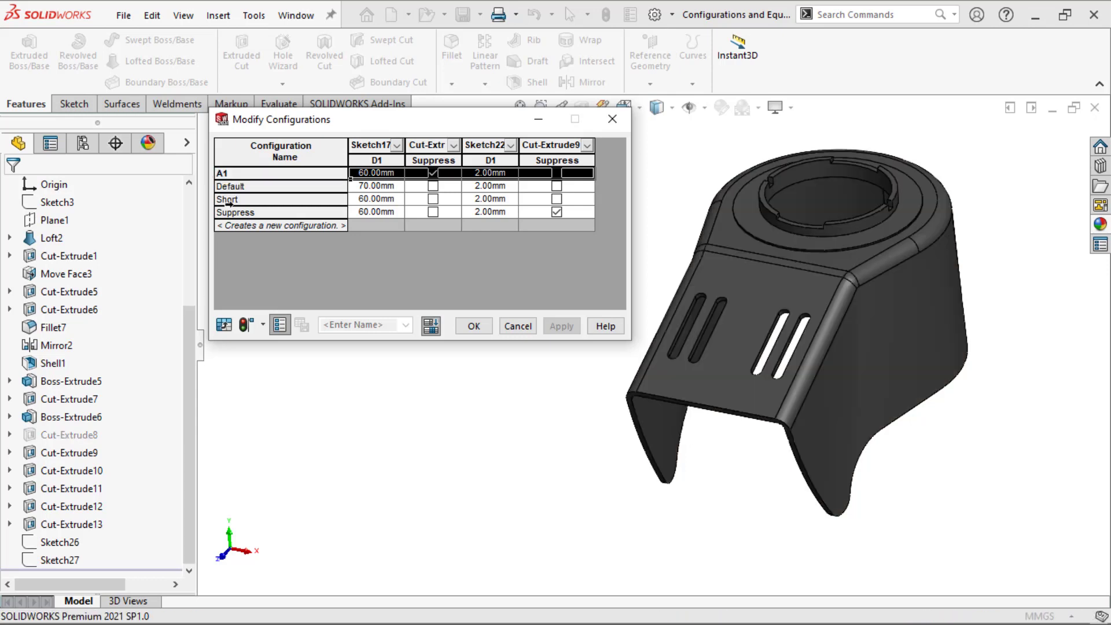
pyautogui.click(225, 200)
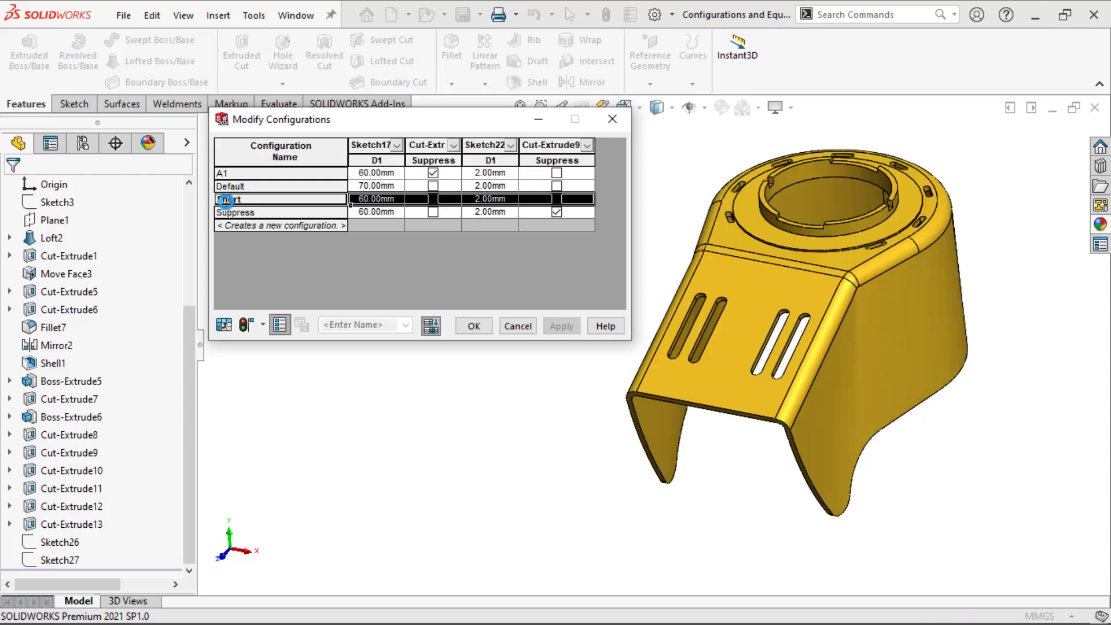
pyautogui.click(231, 212)
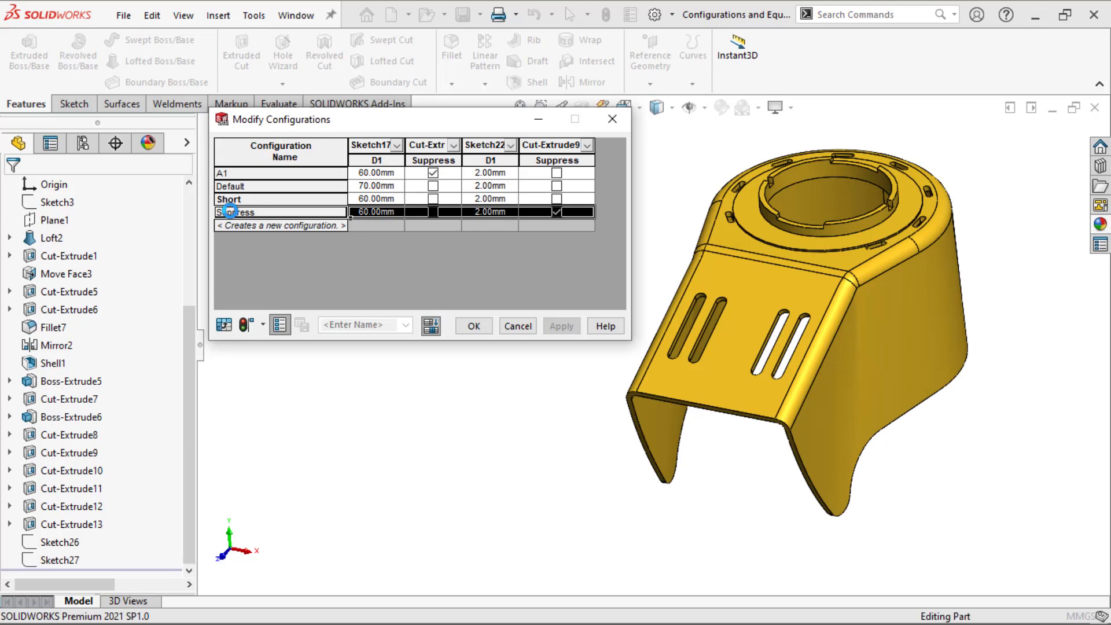
pyautogui.doubleClick(230, 186)
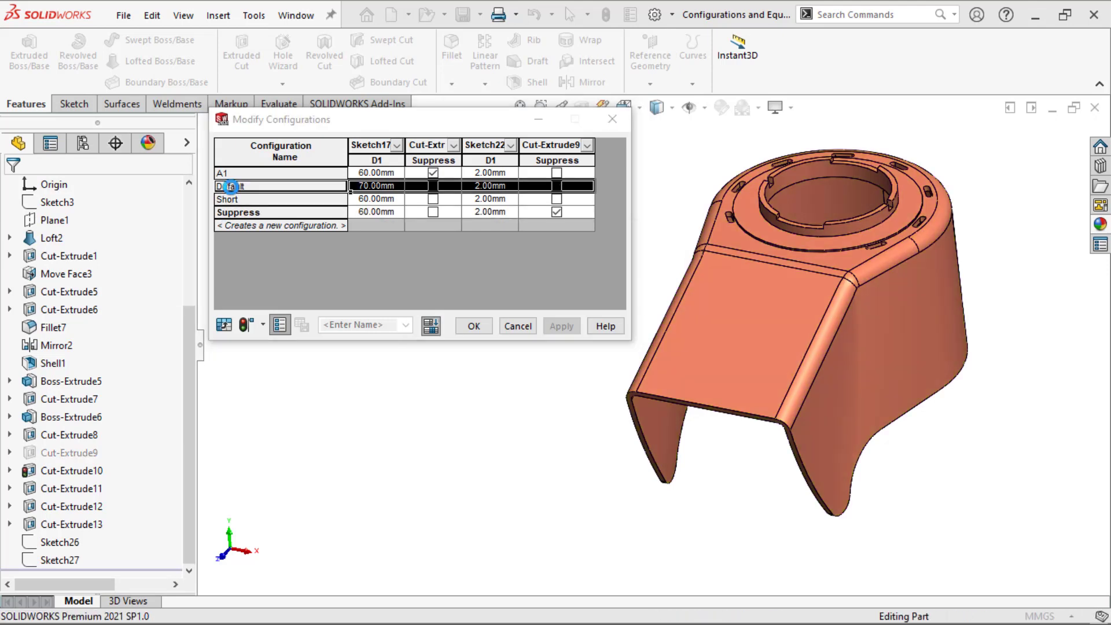
pyautogui.click(541, 334)
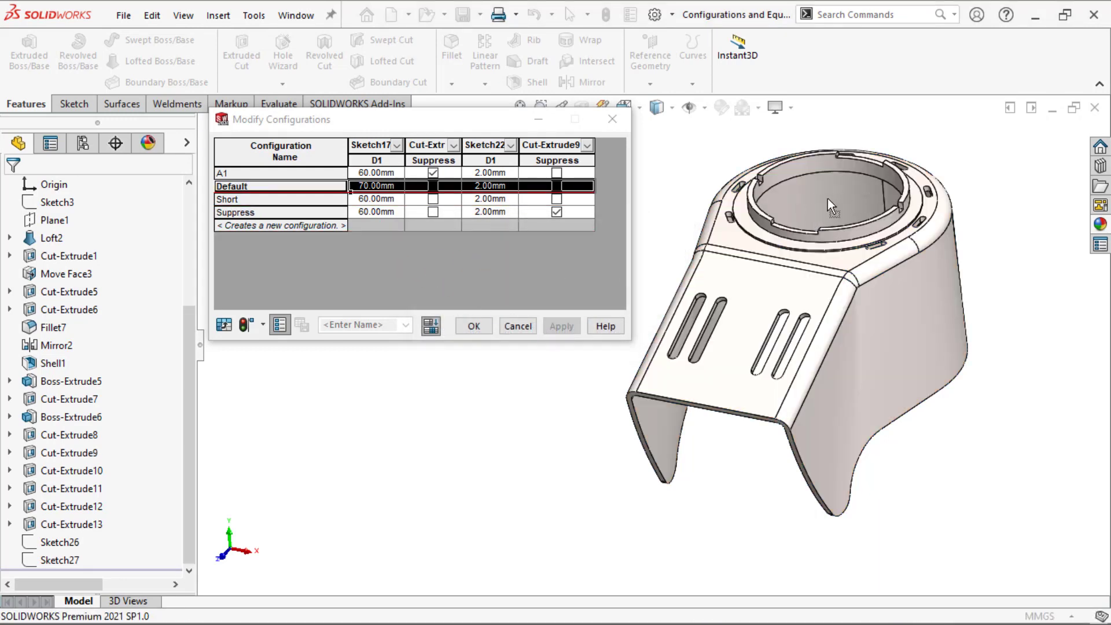
pyautogui.click(478, 322)
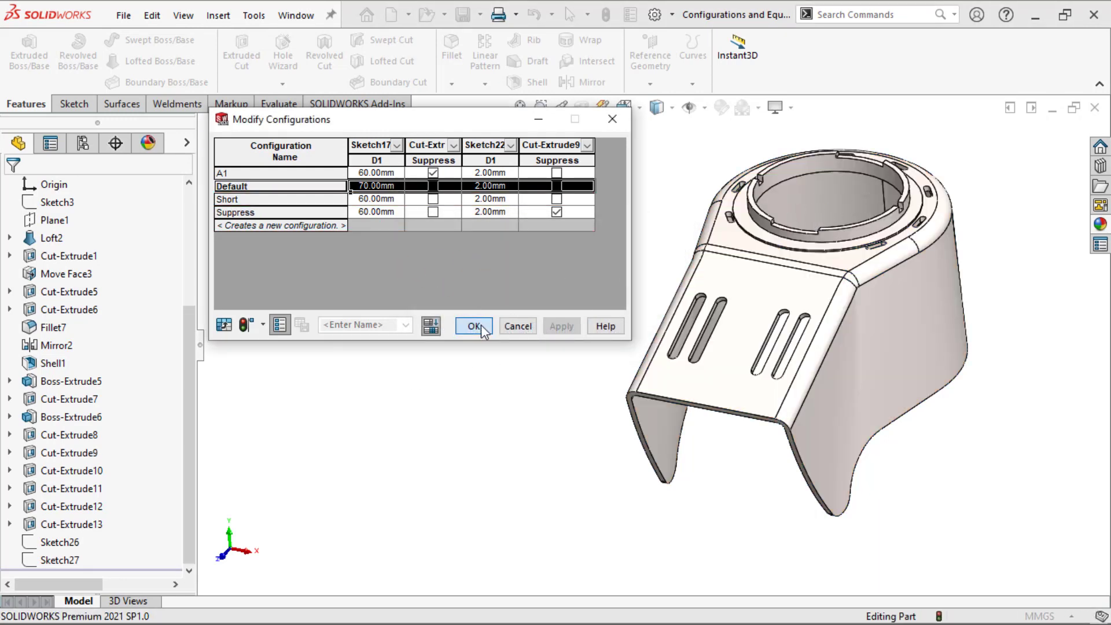